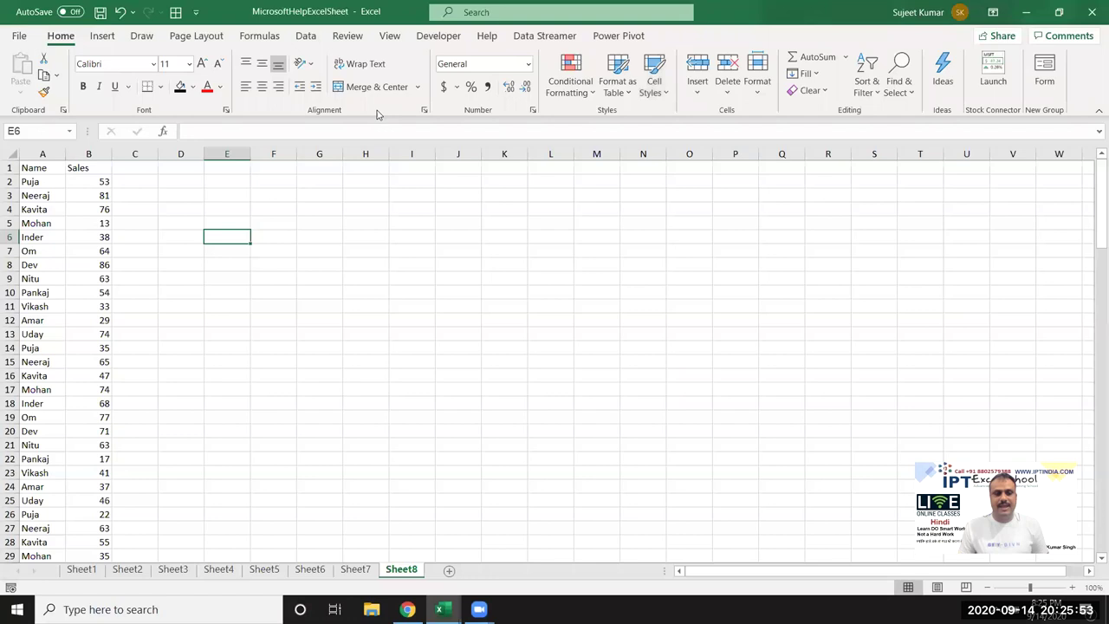
- Enter the name Puja in H3 and the heading Sales in I2
{"action": "left_click", "coordinate": [49, 198]}
{"action": "left_click", "coordinate": [355, 195]}
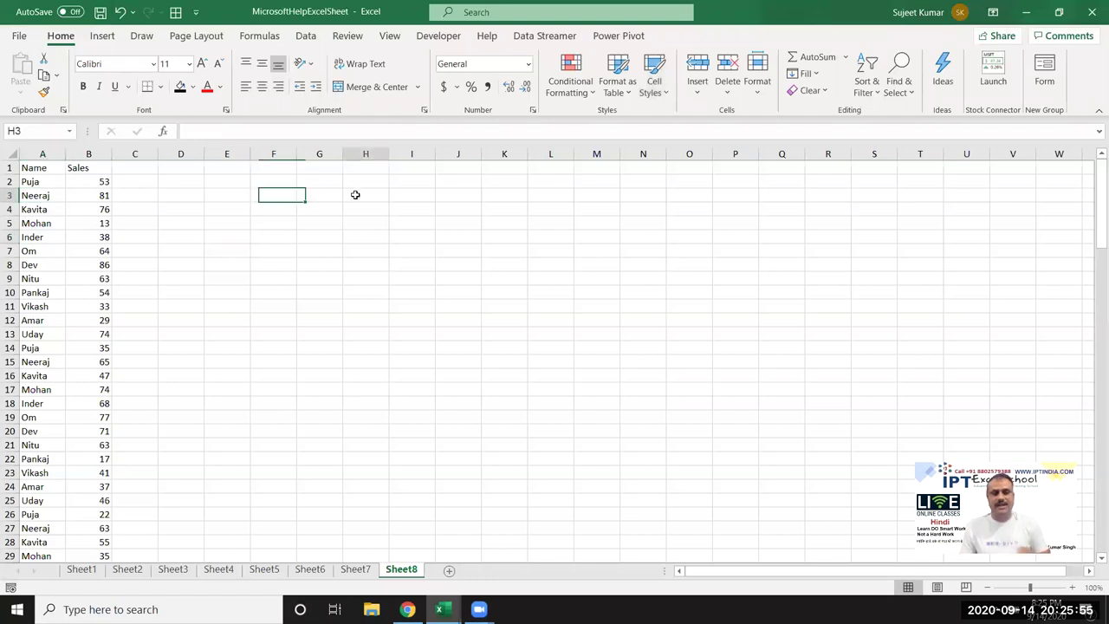
{"action": "type", "text": "Puja"}
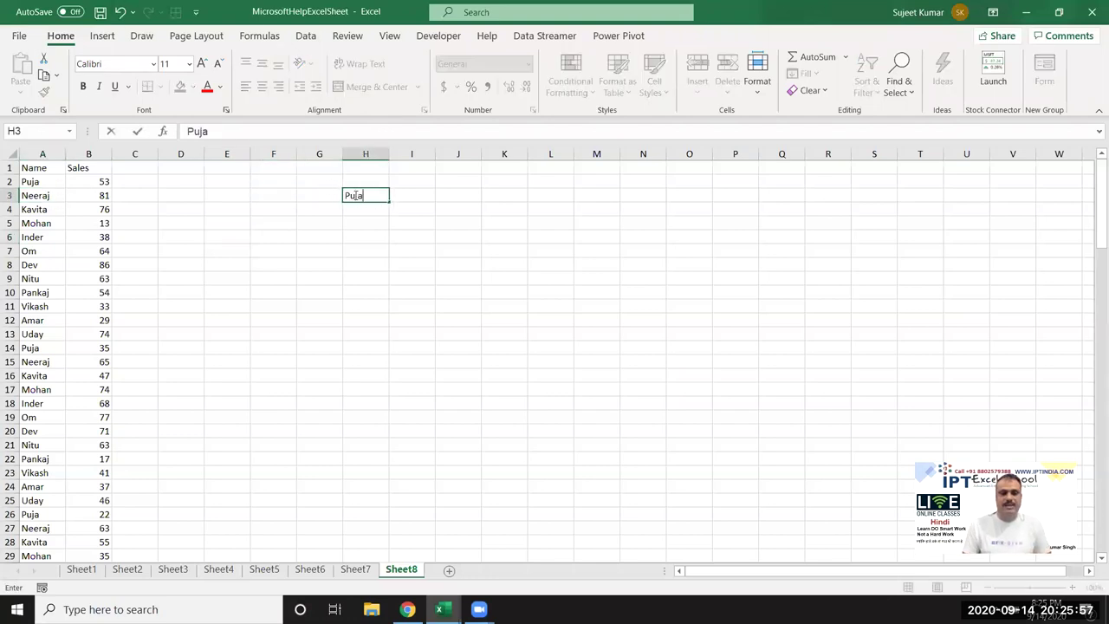
{"action": "key", "text": "Tab"}
{"action": "key", "text": "Up"}
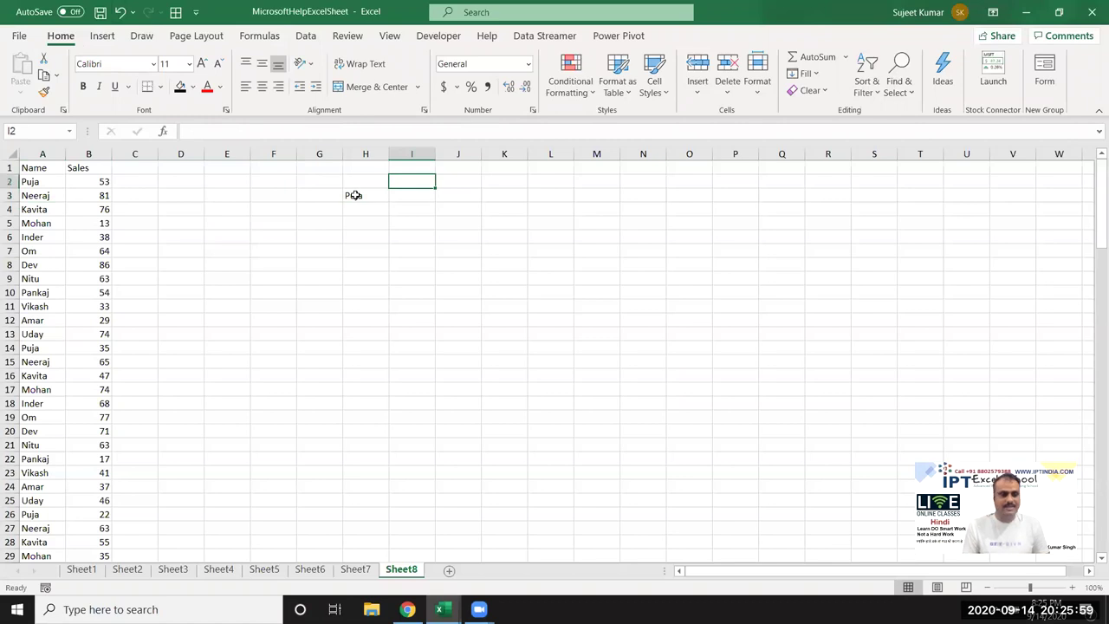
{"action": "type", "text": "SAles"}
{"action": "key", "text": "Return"}
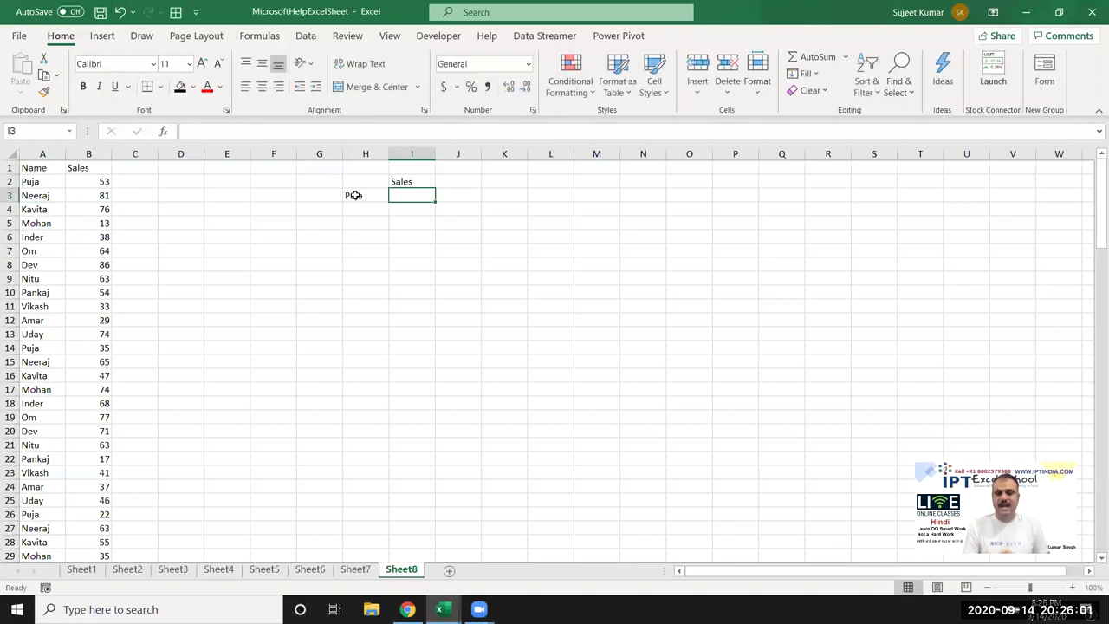
- Test =VLOOKUP(H3,A:B,2,0) in I3, then clear it
{"action": "type", "text": "=vl"}
{"action": "key", "text": "Tab"}
{"action": "left_click", "coordinate": [353, 196]}
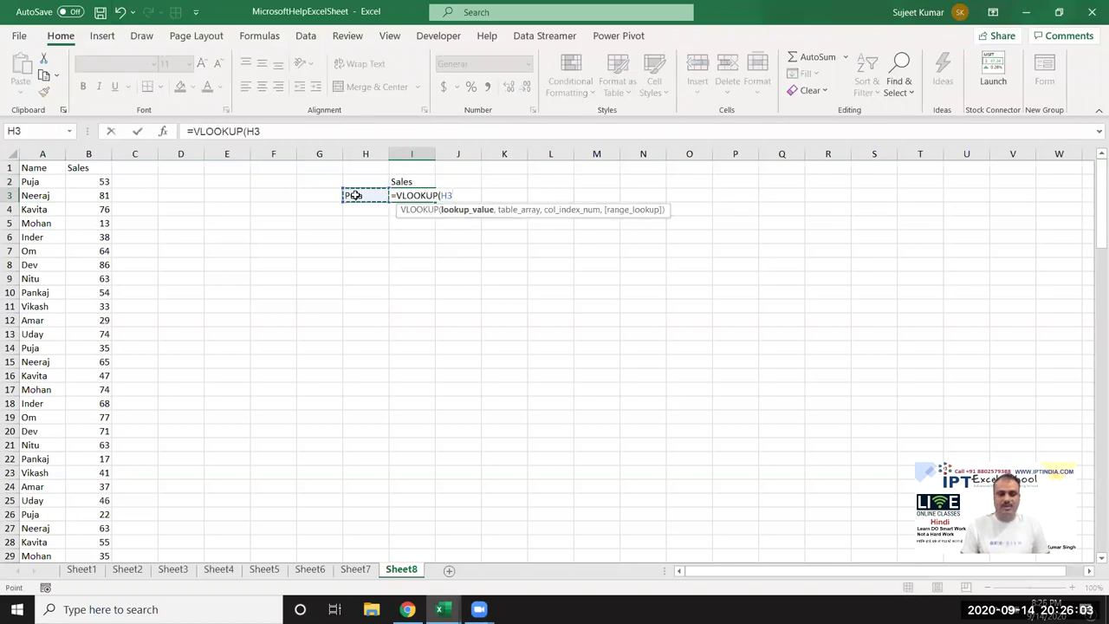
{"action": "type", "text": ","}
{"action": "key", "text": "Left"}
{"action": "key", "text": "Left"}
{"action": "key", "text": "Left"}
{"action": "key", "text": "Left"}
{"action": "key", "text": "Left"}
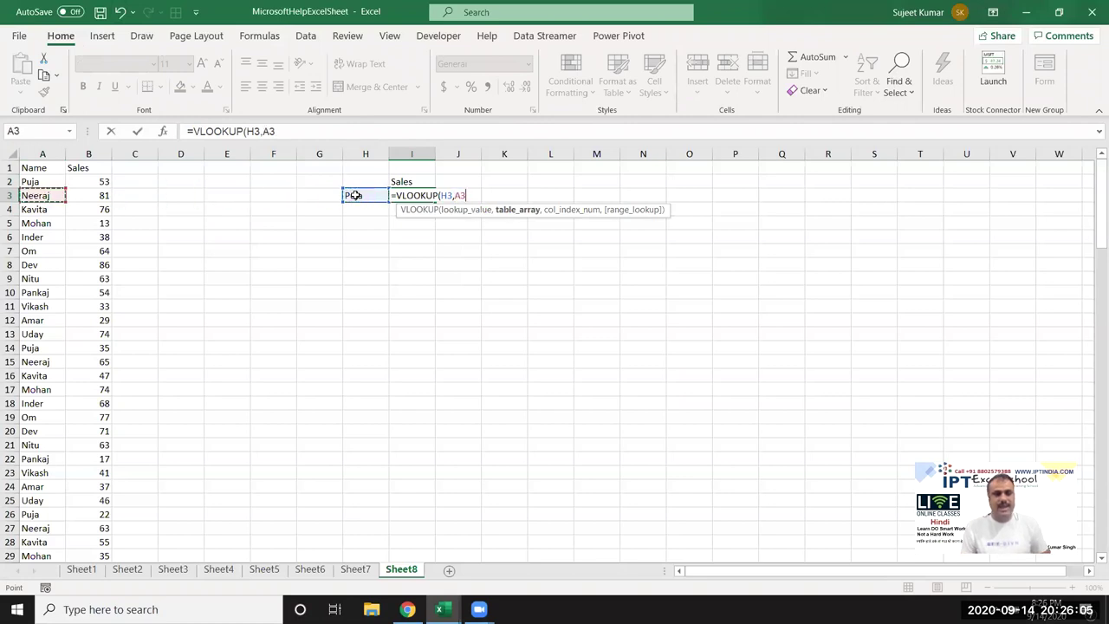
{"action": "key", "text": "ctrl+space"}
{"action": "key", "text": "shift+Right"}
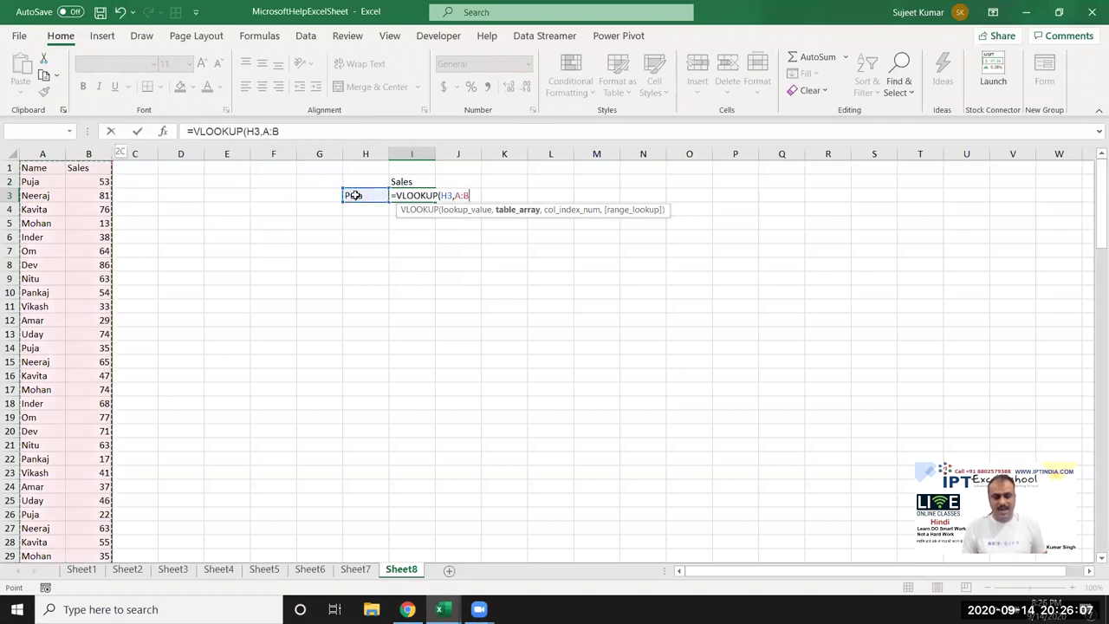
{"action": "type", "text": ",2,0"}
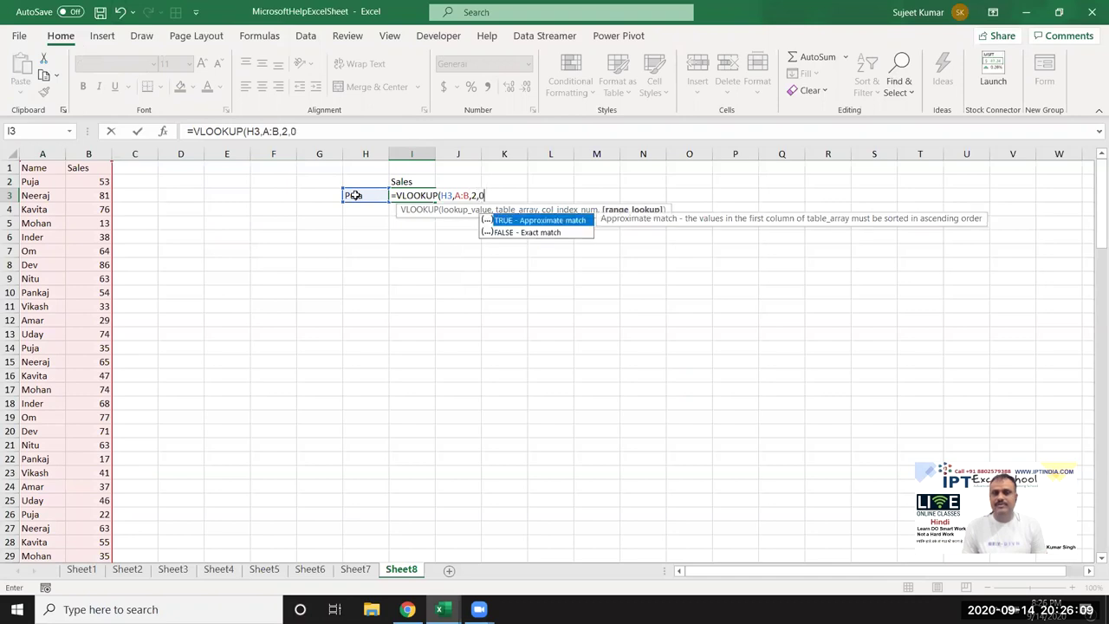
{"action": "key", "text": "Return"}
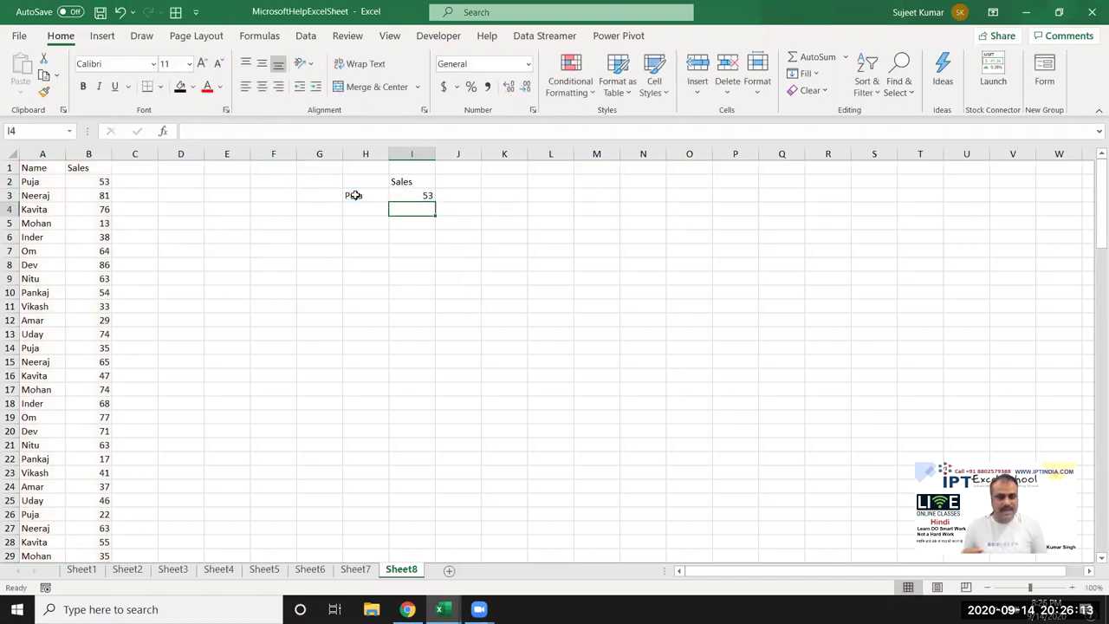
{"action": "key", "text": "Up"}
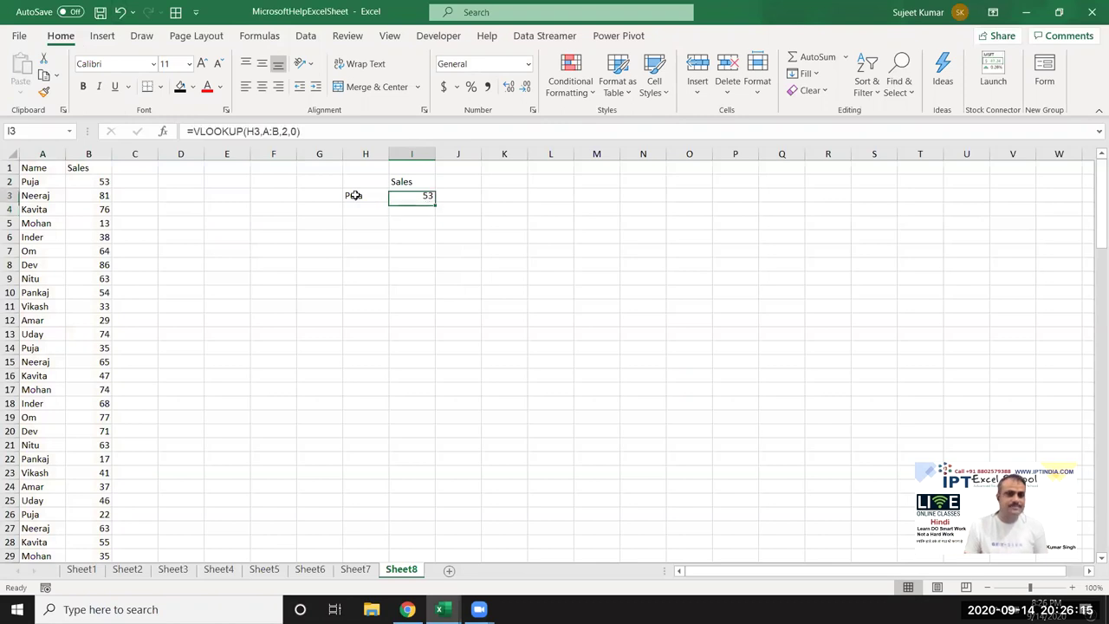
{"action": "key", "text": "Delete"}
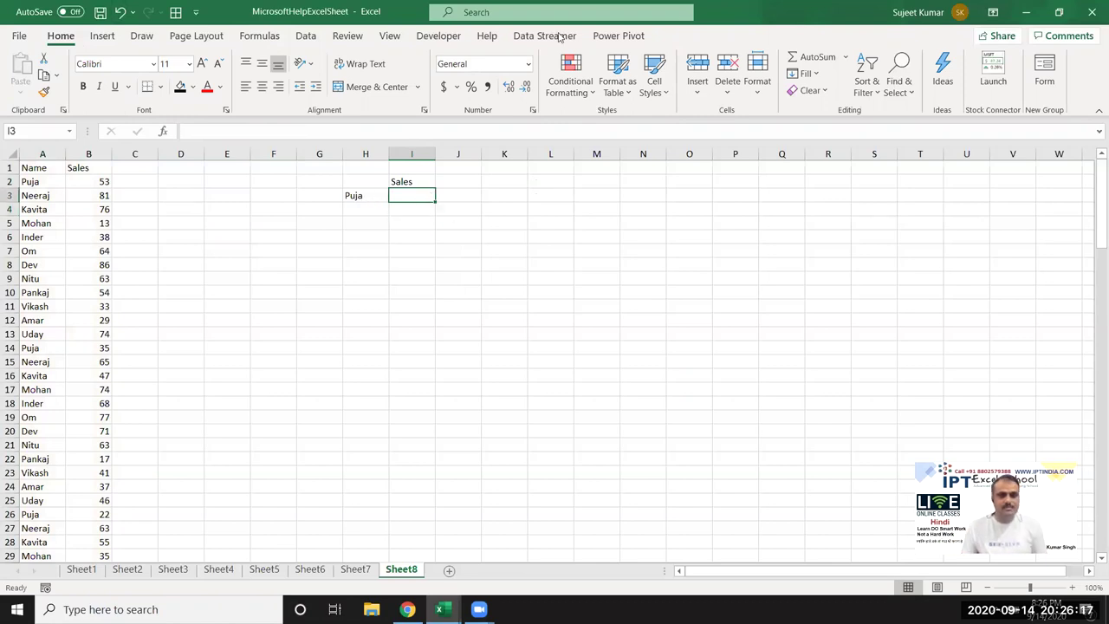
- Open the Visual Basic editor from the Developer tab
{"action": "left_click", "coordinate": [446, 42]}
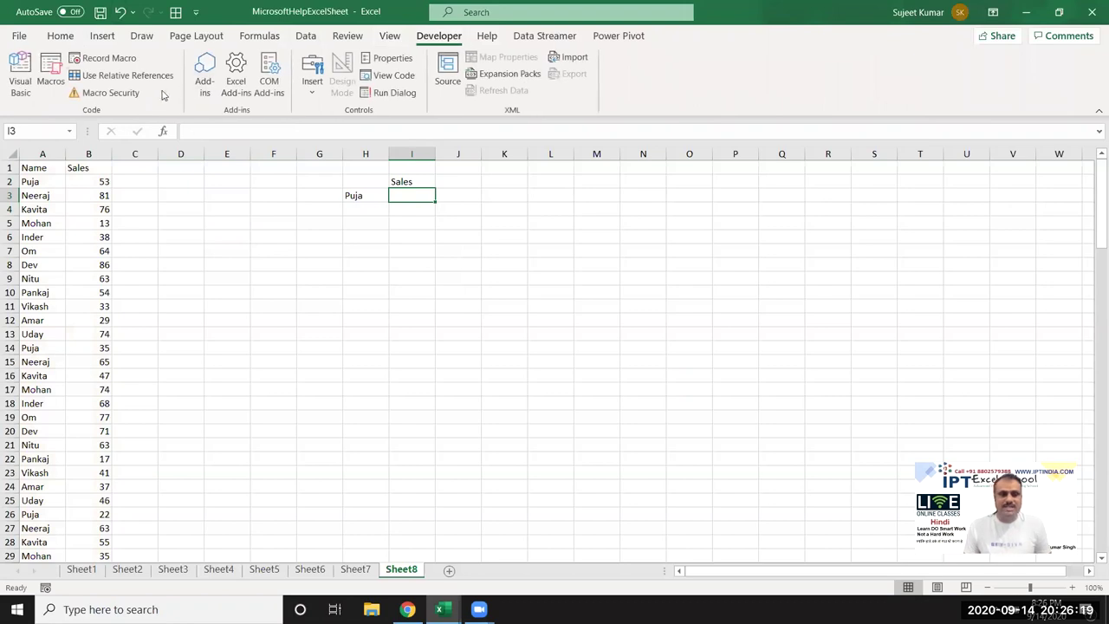
{"action": "left_click", "coordinate": [19, 80]}
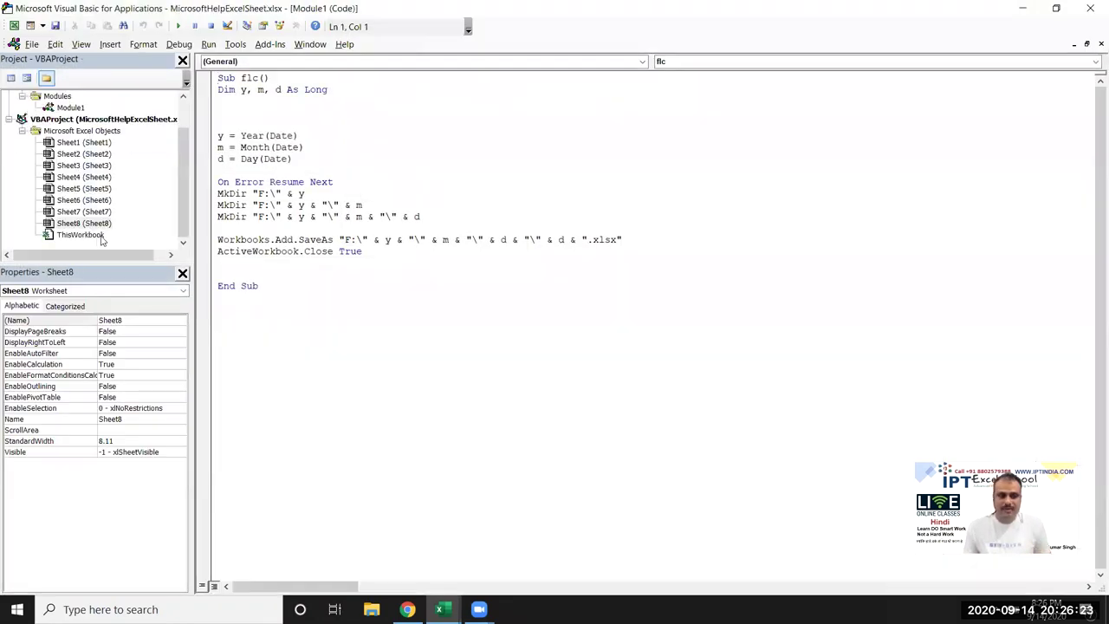
{"action": "scroll", "coordinate": [93, 198], "scroll_direction": "up", "scroll_amount": 2}
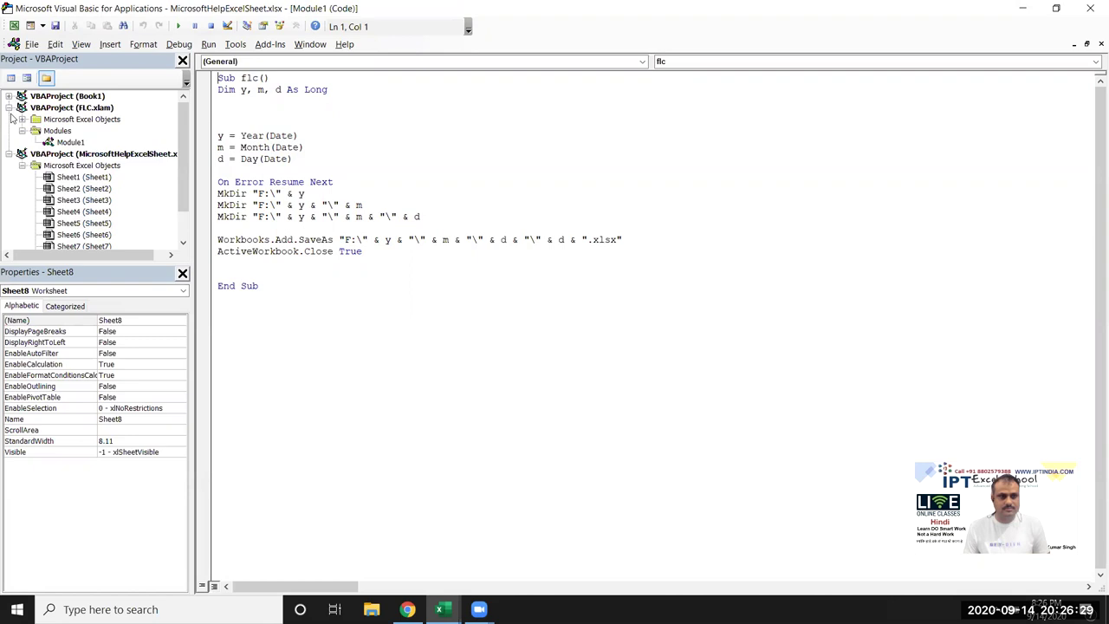
- Collapse the MicrosoftHelpExcelSheet project, expand Book1's sheets, and bring up the Insert menu
{"action": "left_click", "coordinate": [7, 154]}
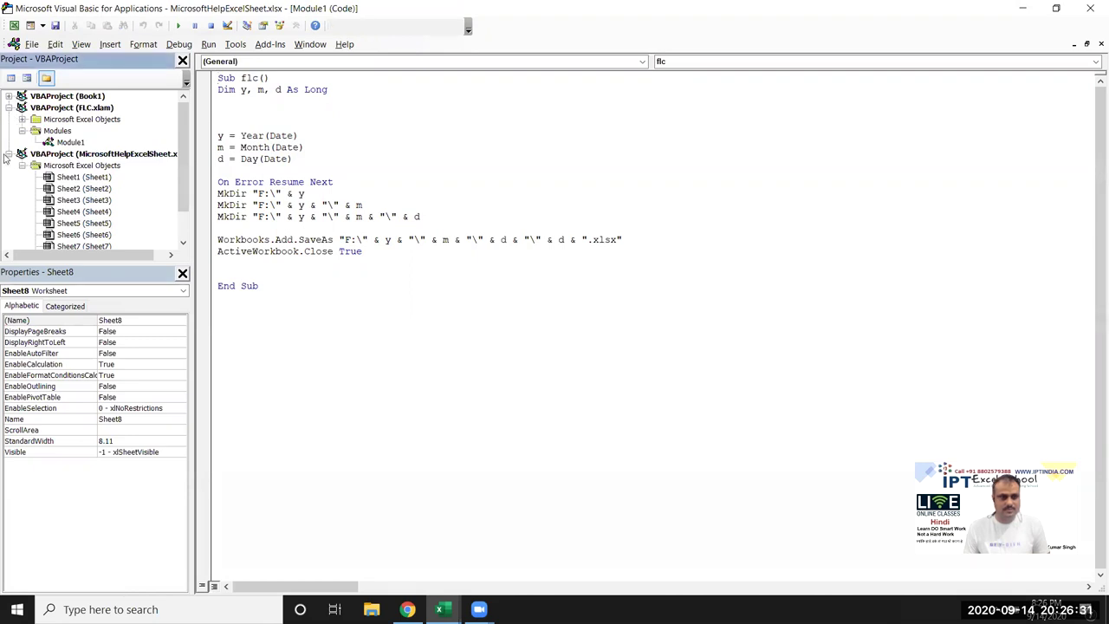
{"action": "left_click", "coordinate": [9, 96]}
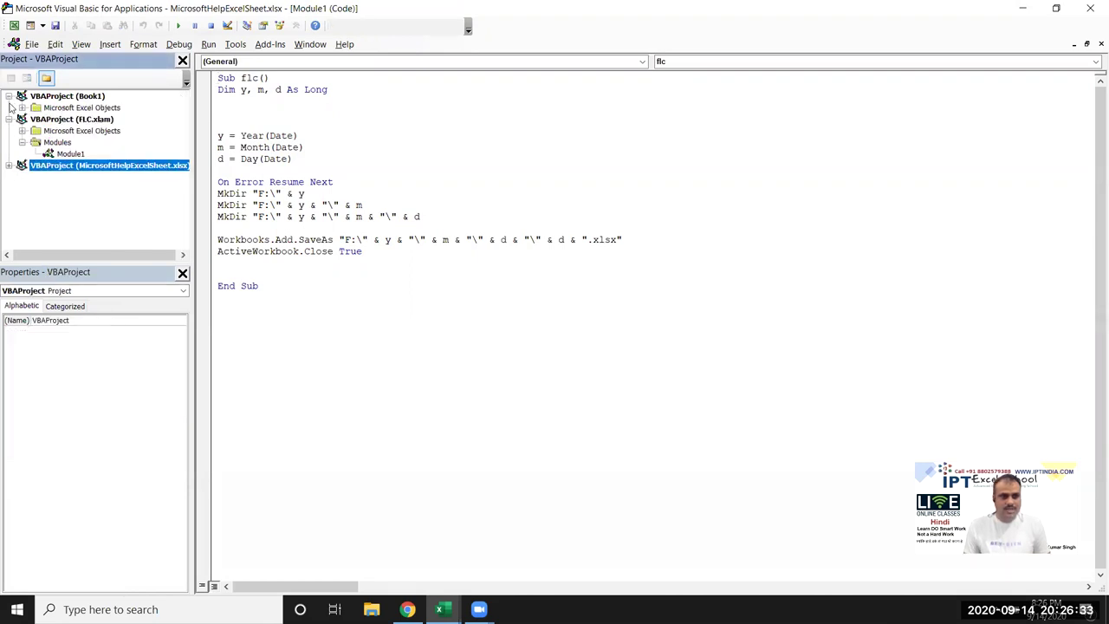
{"action": "left_click", "coordinate": [23, 109]}
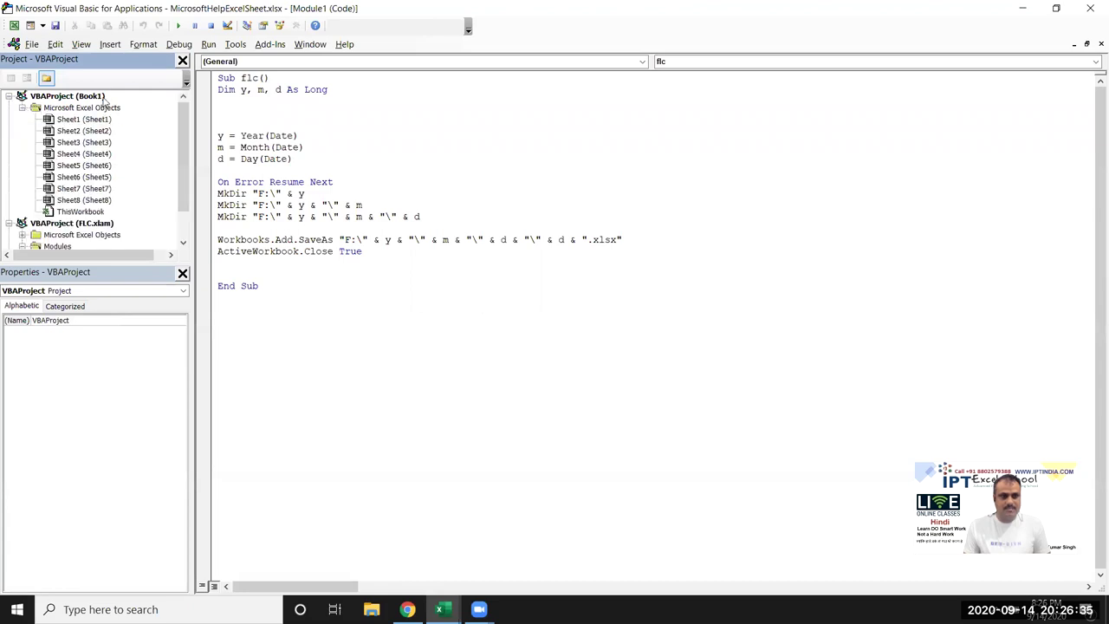
{"action": "key", "text": "alt+F11"}
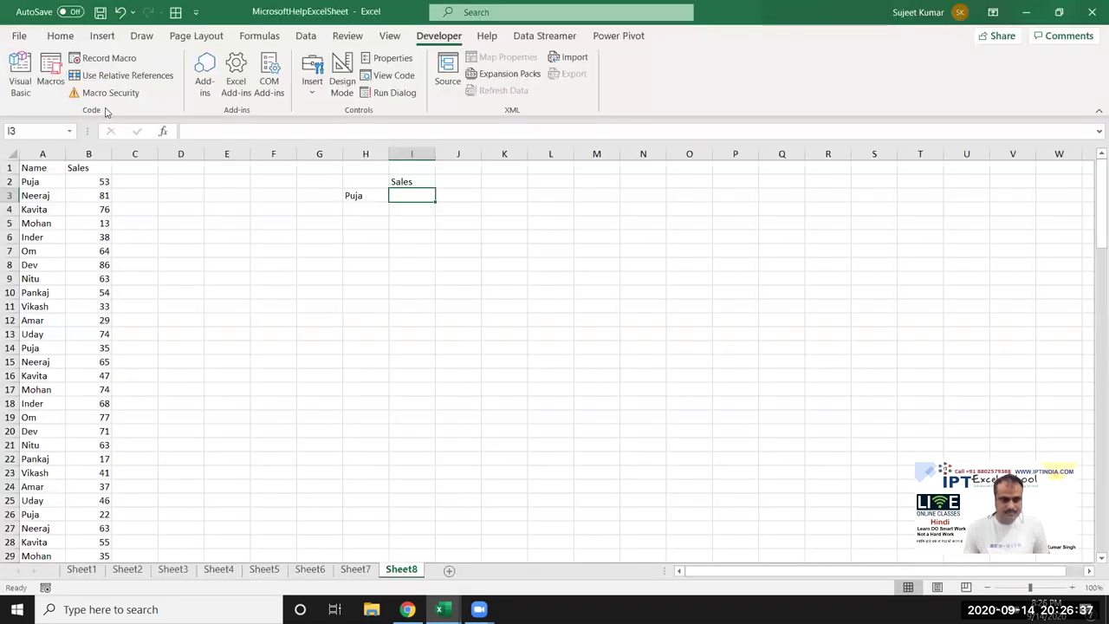
{"action": "key", "text": "alt+F11"}
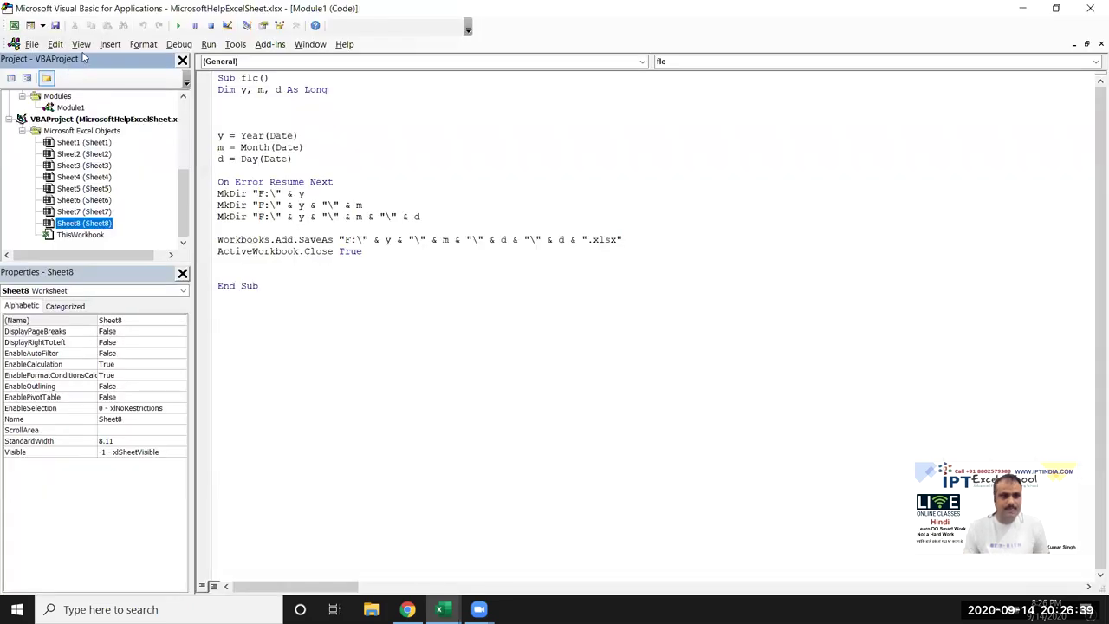
{"action": "left_click", "coordinate": [108, 45]}
- Insert Module1 with an empty Sub VLookup() procedure, then switch back to Excel
{"action": "left_click", "coordinate": [119, 90]}
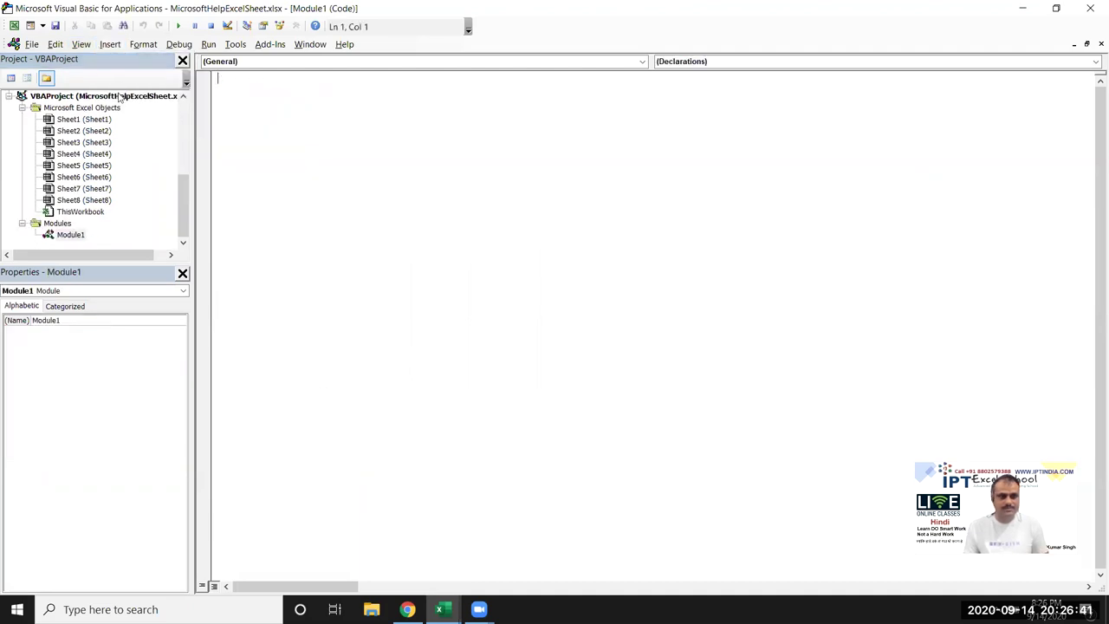
{"action": "type", "text": "sub "}
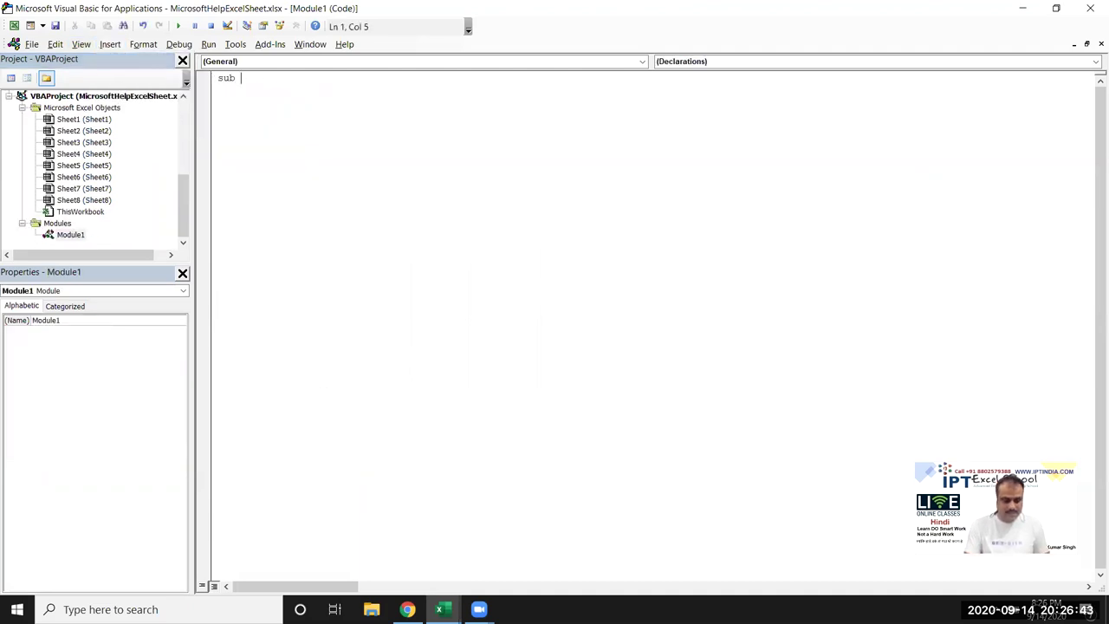
{"action": "type", "text": "BB"}
{"action": "key", "text": "BackSpace"}
{"action": "key", "text": "BackSpace"}
{"action": "type", "text": "Lookup()"}
{"action": "key", "text": "Return"}
{"action": "key", "text": "Return"}
{"action": "key", "text": "Return"}
{"action": "key", "text": "Up"}
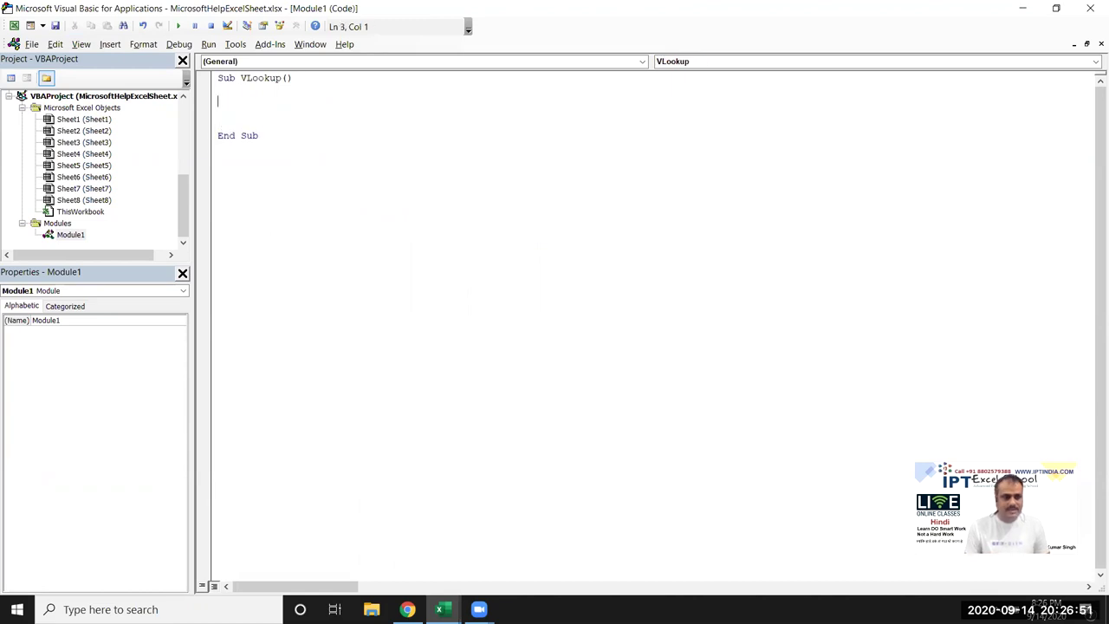
{"action": "type", "text": "dim "}
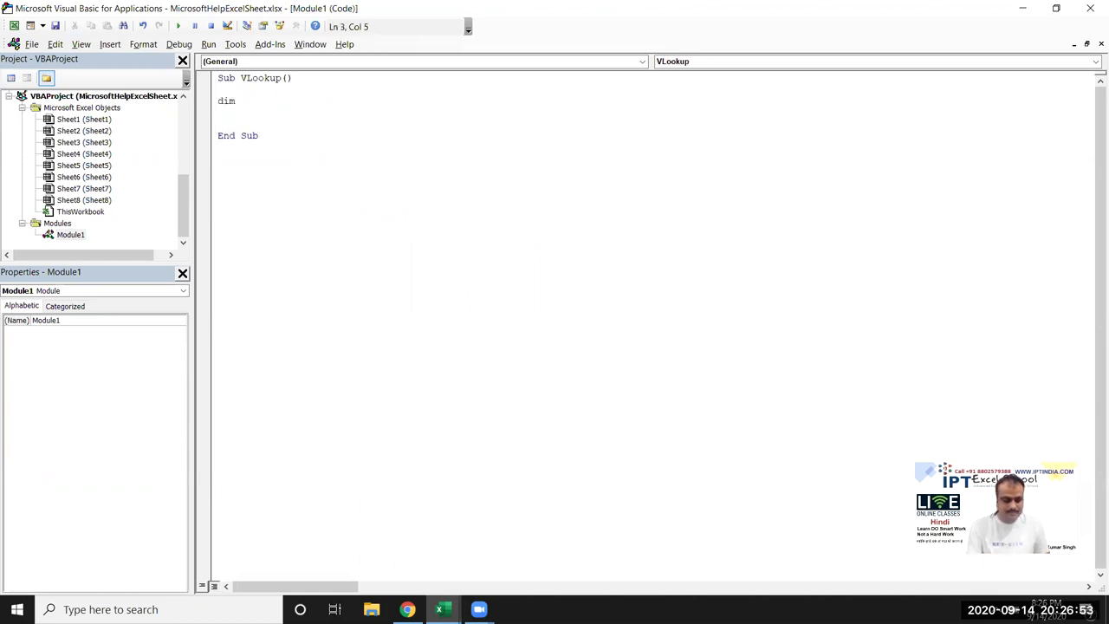
{"action": "type", "text": "r as ra"}
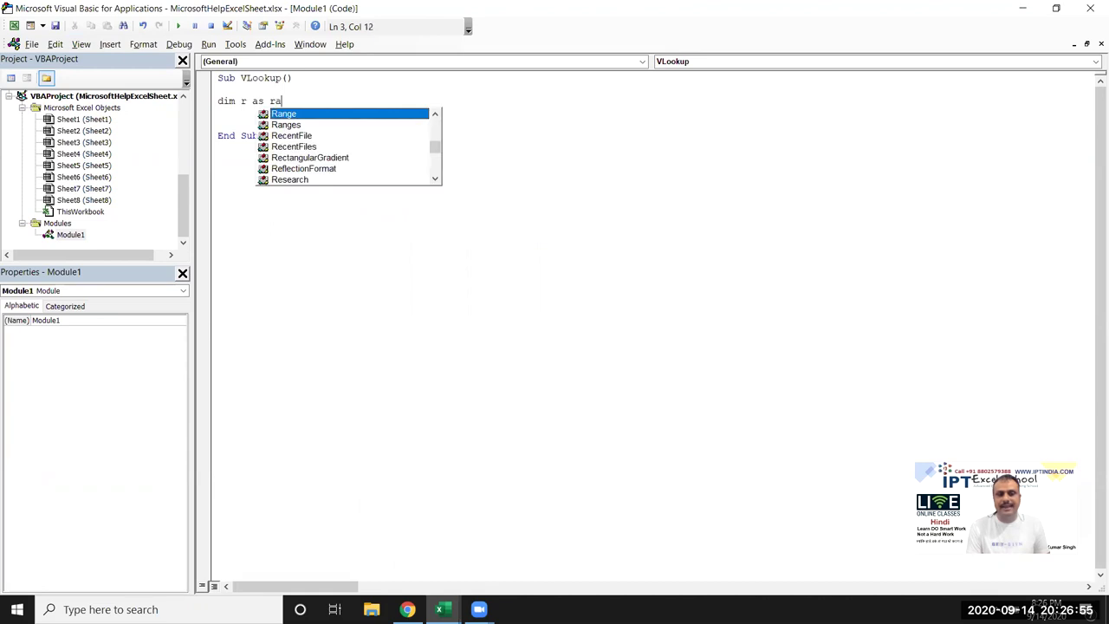
{"action": "key", "text": "BackSpace"}
{"action": "key", "text": "BackSpace"}
{"action": "key", "text": "BackSpace"}
{"action": "key", "text": "BackSpace"}
{"action": "key", "text": "BackSpace"}
{"action": "key", "text": "BackSpace"}
{"action": "key", "text": "BackSpace"}
{"action": "key", "text": "BackSpace"}
{"action": "key", "text": "BackSpace"}
{"action": "key", "text": "BackSpace"}
{"action": "key", "text": "BackSpace"}
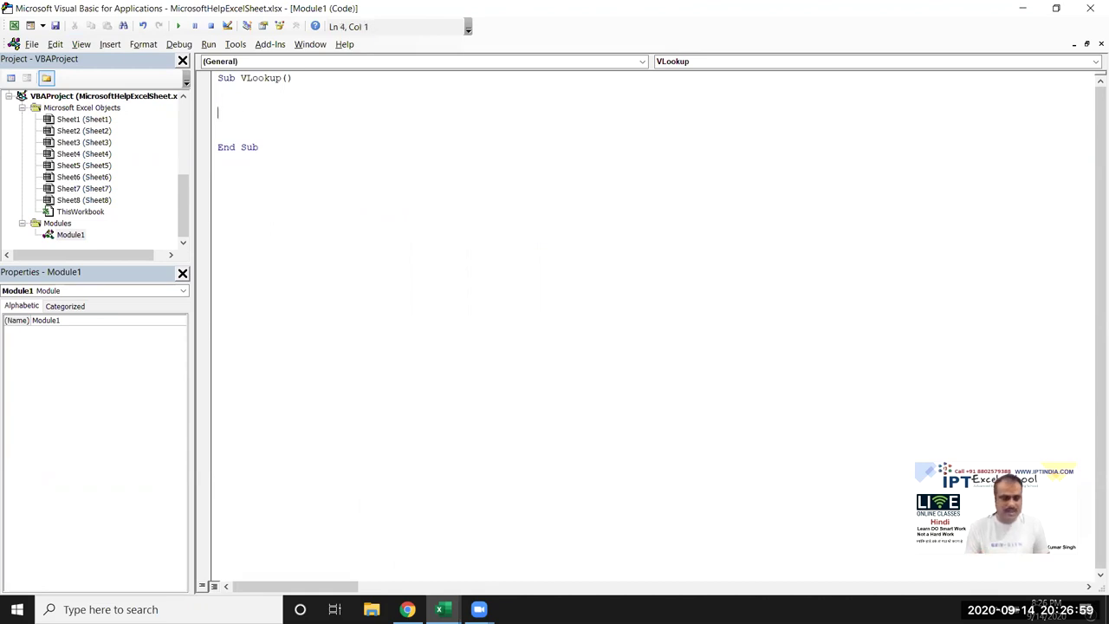
{"action": "key", "text": "alt+F11"}
- Check H3 in Excel, then begin the macro line range("H3").Value=len(
{"action": "key", "text": "Left"}
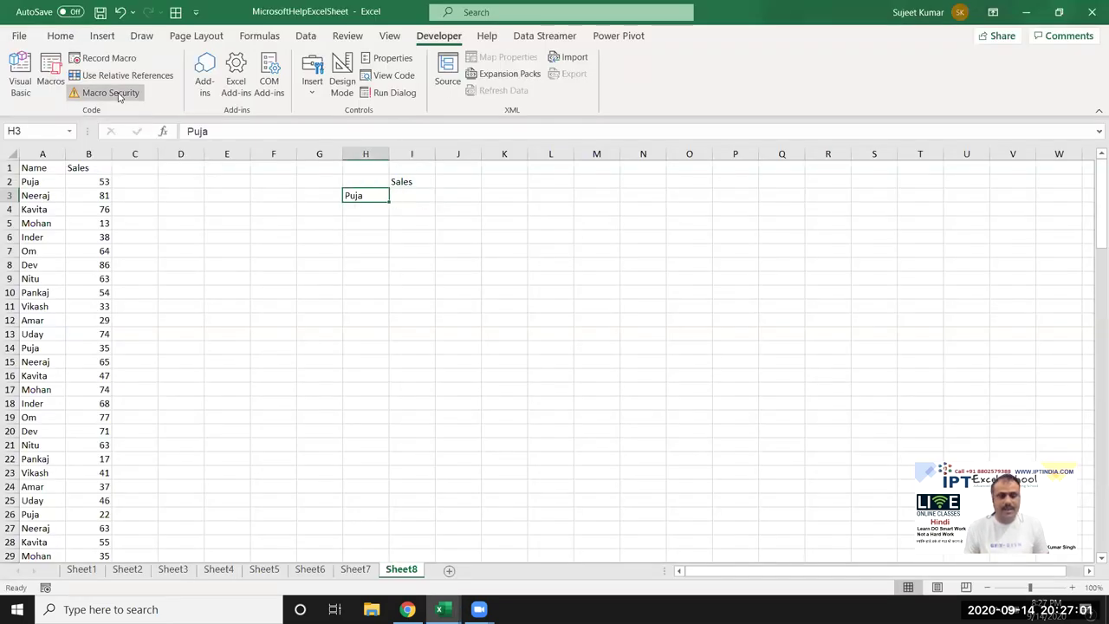
{"action": "key", "text": "Right"}
{"action": "key", "text": "alt+F11"}
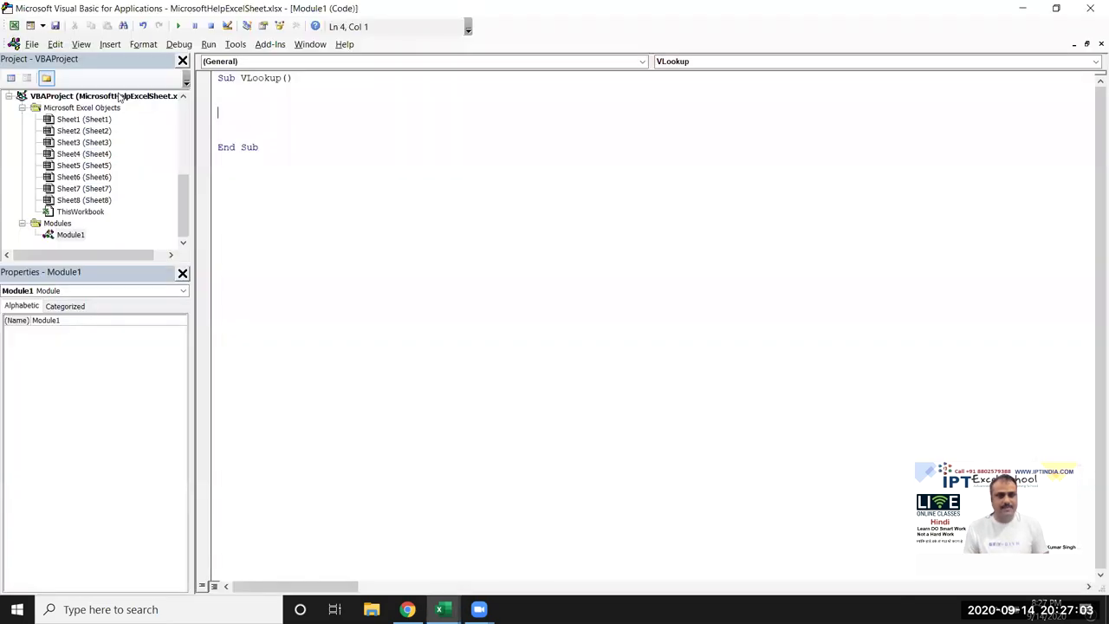
{"action": "type", "text": "range"}
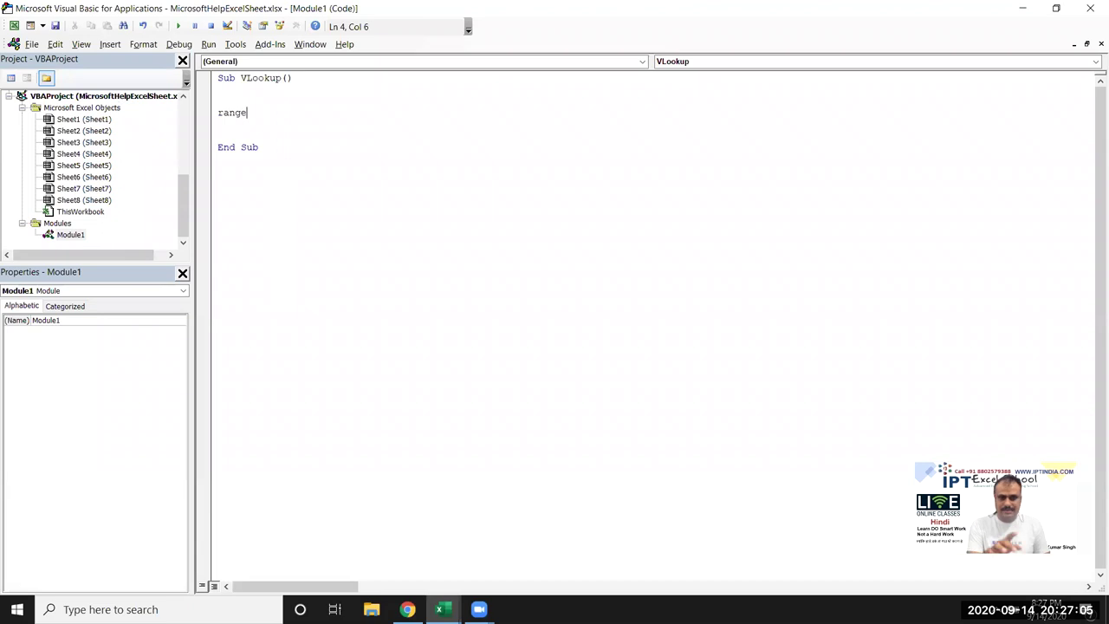
{"action": "type", "text": "(\"H3\")"}
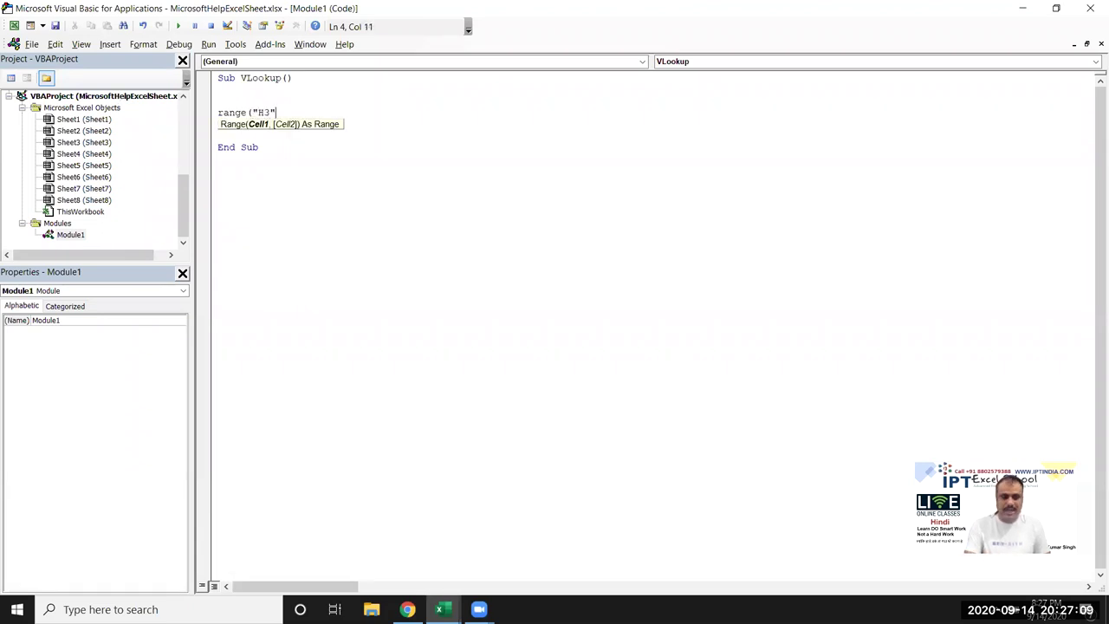
{"action": "type", "text": ".v"}
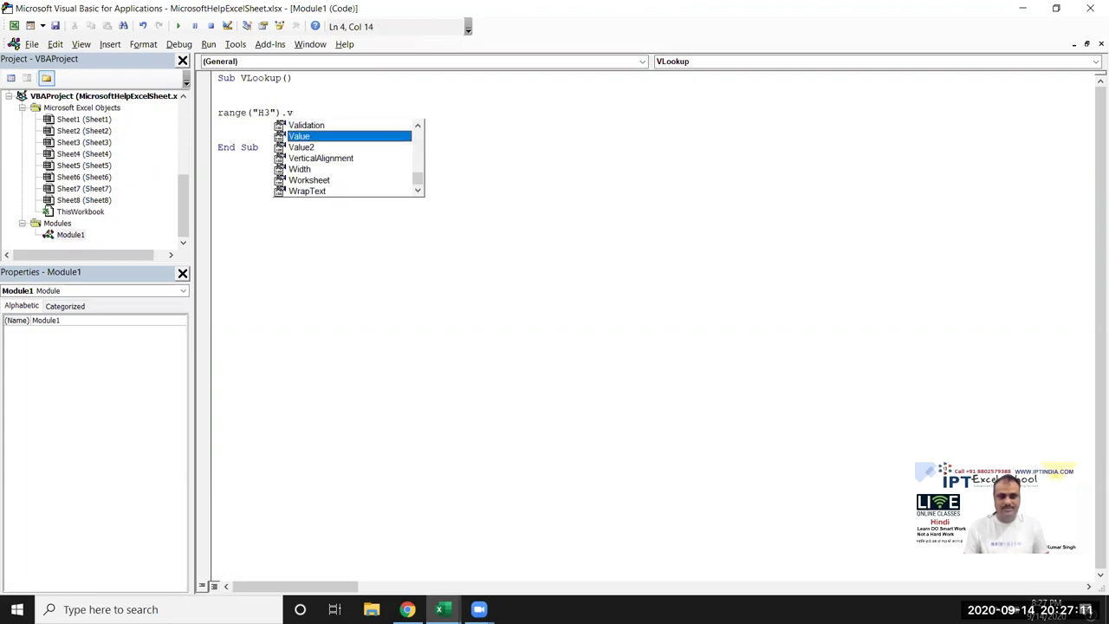
{"action": "key", "text": "Tab"}
{"action": "type", "text": "="}
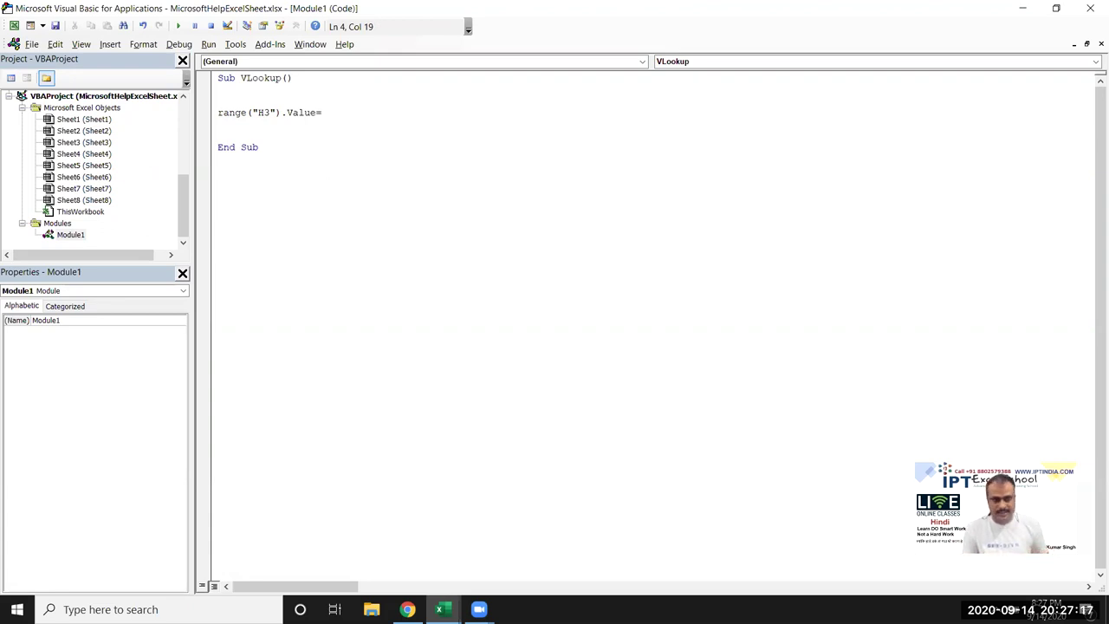
{"action": "type", "text": "v"}
{"action": "key", "text": "BackSpace"}
{"action": "type", "text": "len("}
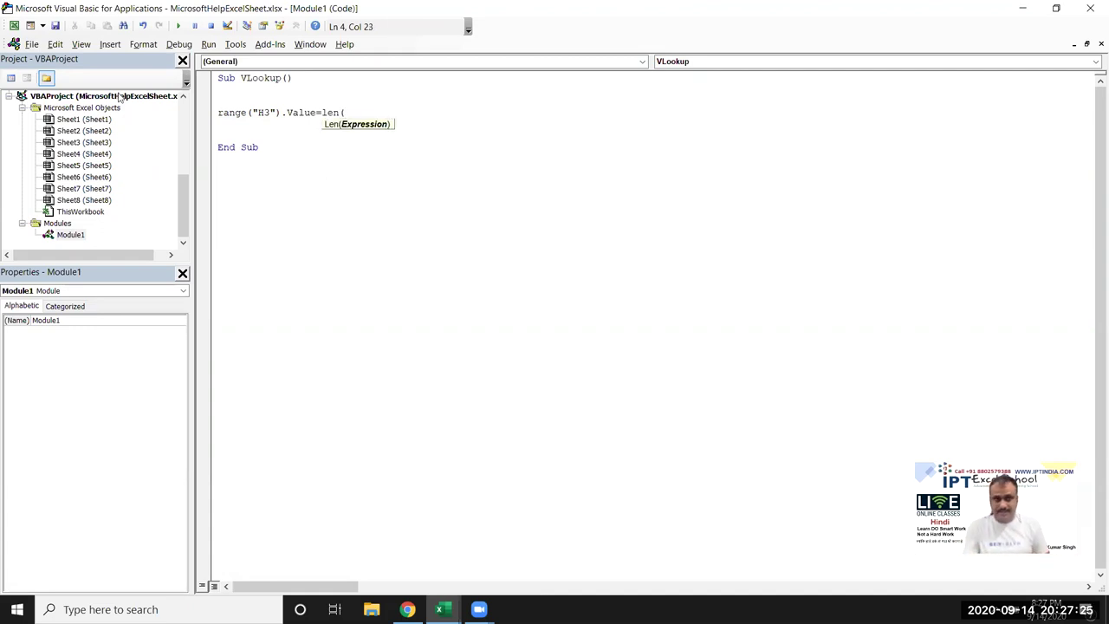
- Replace len( with Application.WorksheetFunction.VLookup( after range("H3").Value=
{"action": "key", "text": "BackSpace"}
{"action": "key", "text": "BackSpace"}
{"action": "key", "text": "BackSpace"}
{"action": "key", "text": "BackSpace"}
{"action": "type", "text": "vlookup"}
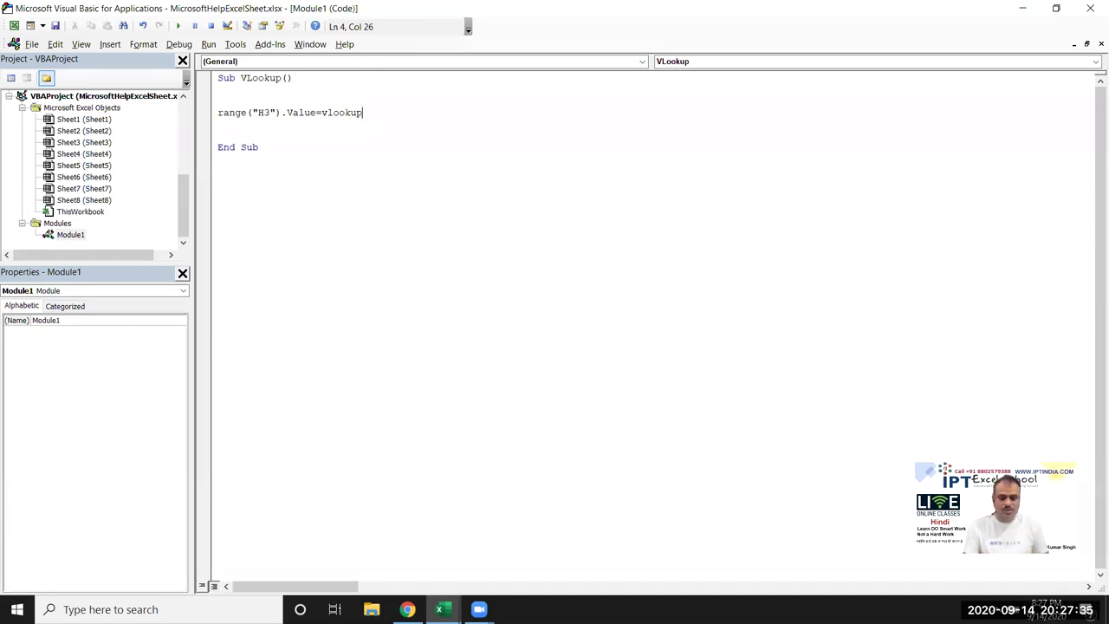
{"action": "type", "text": "("}
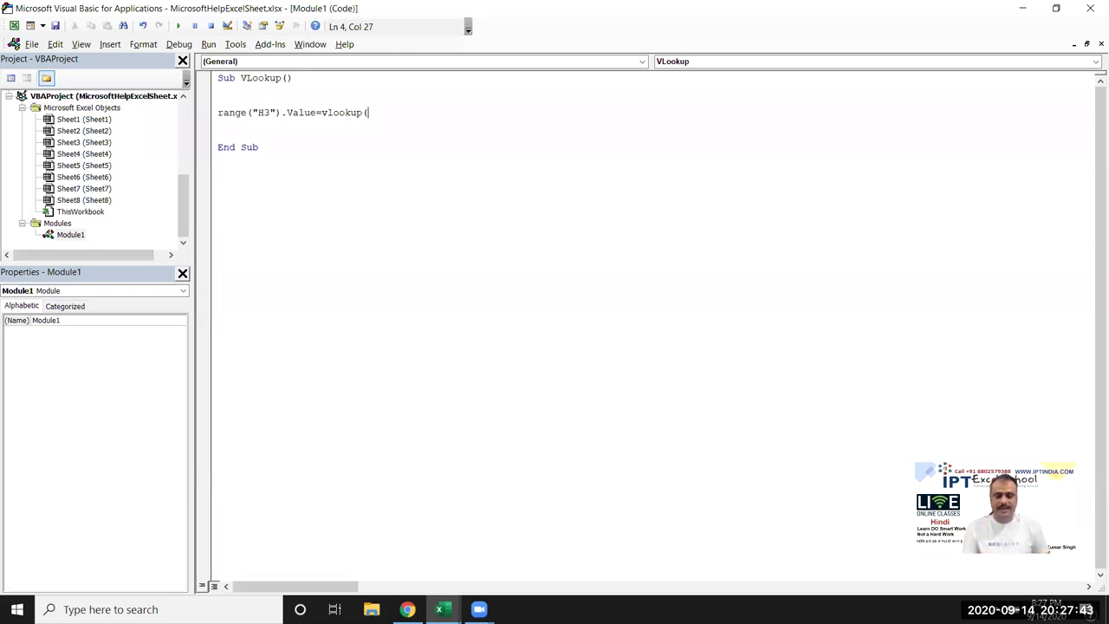
{"action": "key", "text": "BackSpace"}
{"action": "key", "text": "BackSpace"}
{"action": "key", "text": "BackSpace"}
{"action": "key", "text": "BackSpace"}
{"action": "key", "text": "BackSpace"}
{"action": "key", "text": "BackSpace"}
{"action": "key", "text": "BackSpace"}
{"action": "key", "text": "BackSpace"}
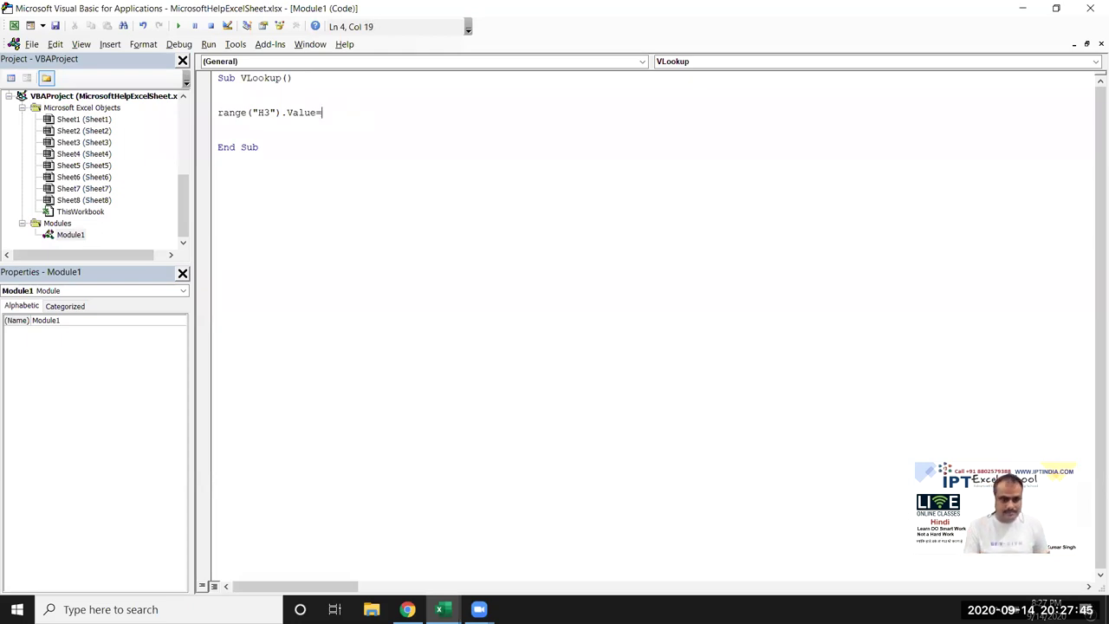
{"action": "type", "text": "applicat"}
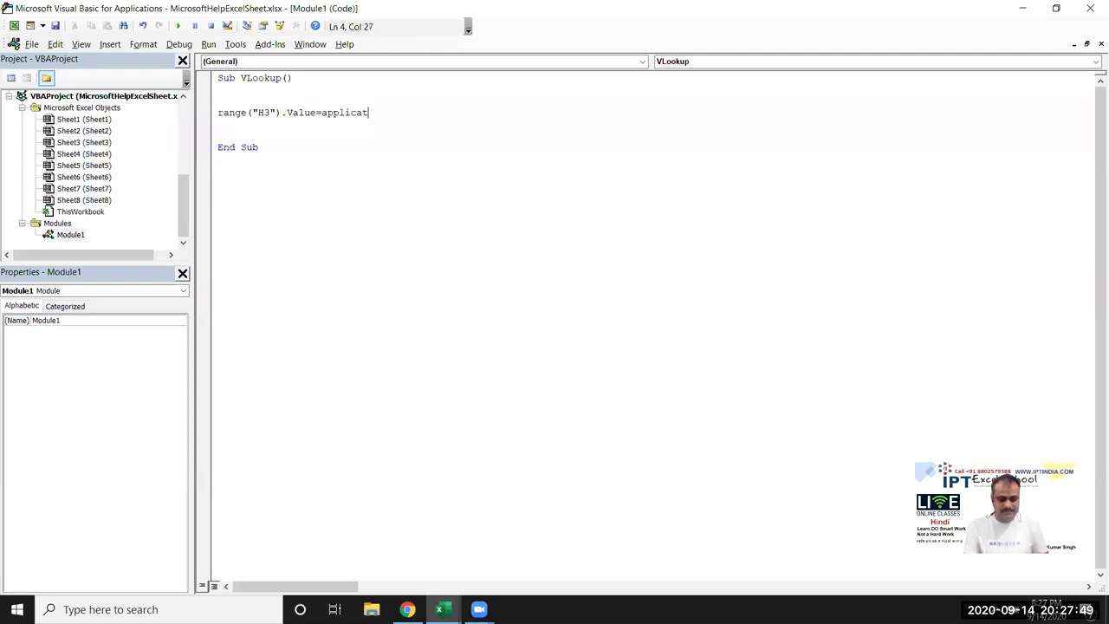
{"action": "type", "text": "ion"}
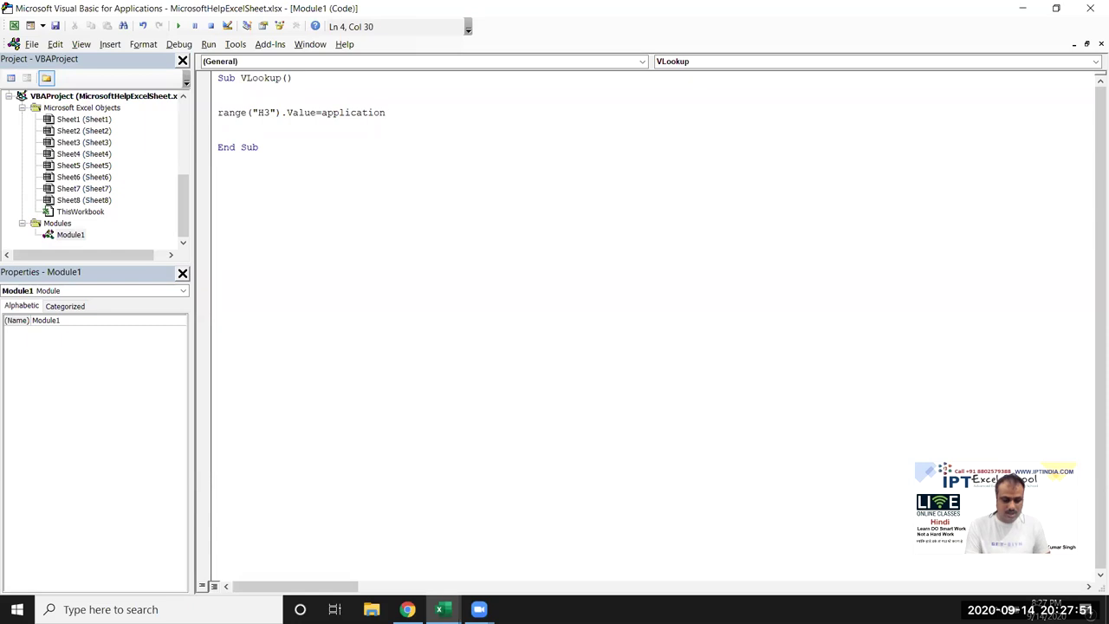
{"action": "type", "text": ".wo"}
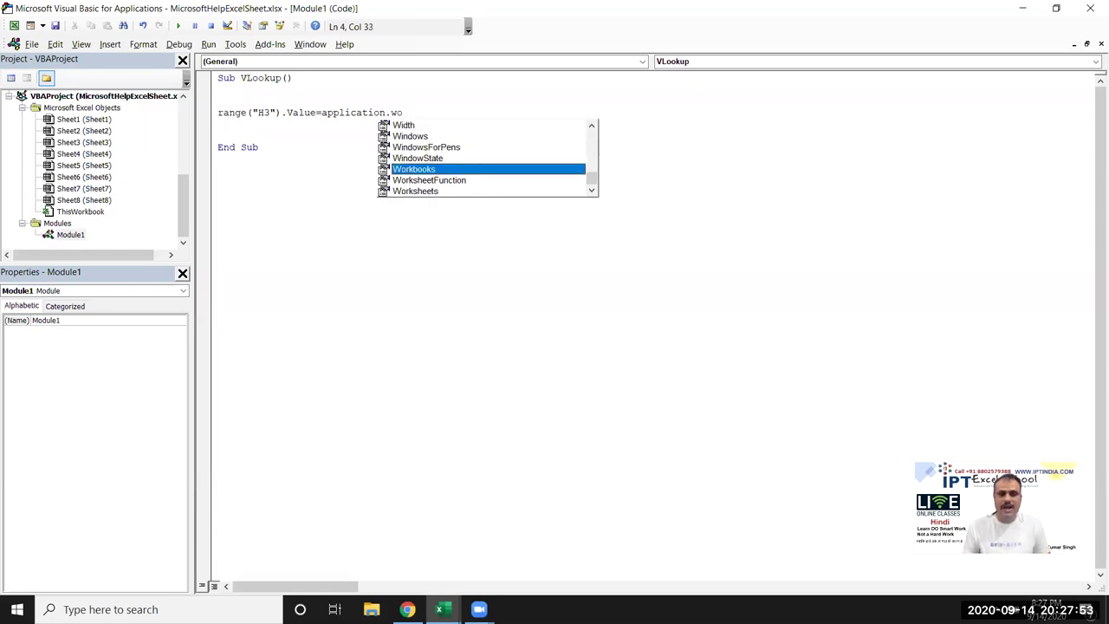
{"action": "key", "text": "Down"}
{"action": "key", "text": "Tab"}
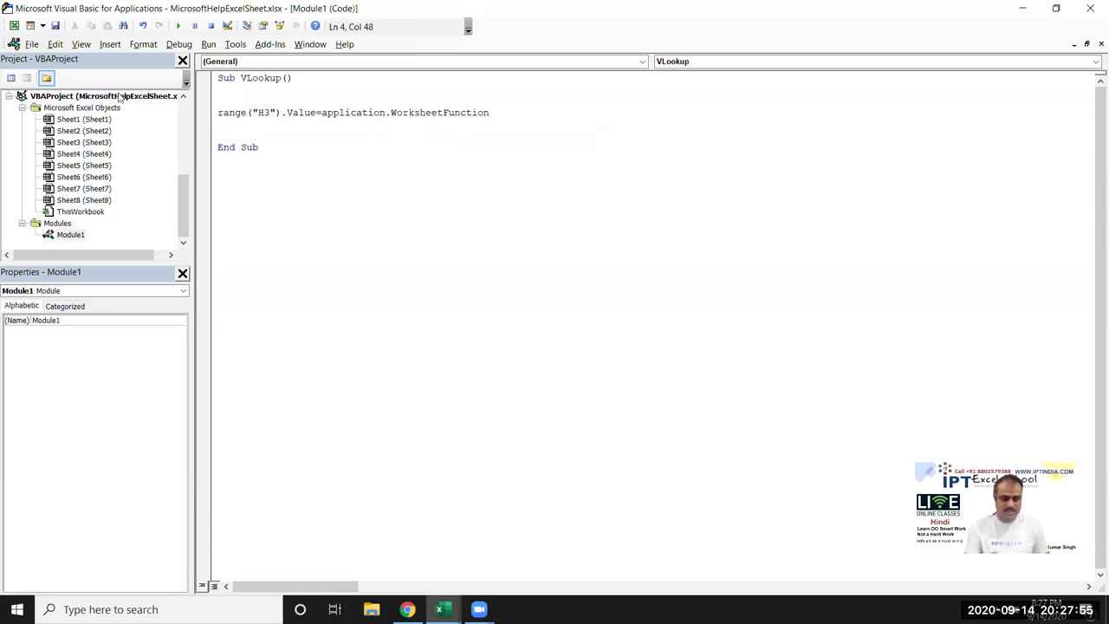
{"action": "type", "text": ".vl"}
{"action": "key", "text": "Tab"}
{"action": "type", "text": "("}
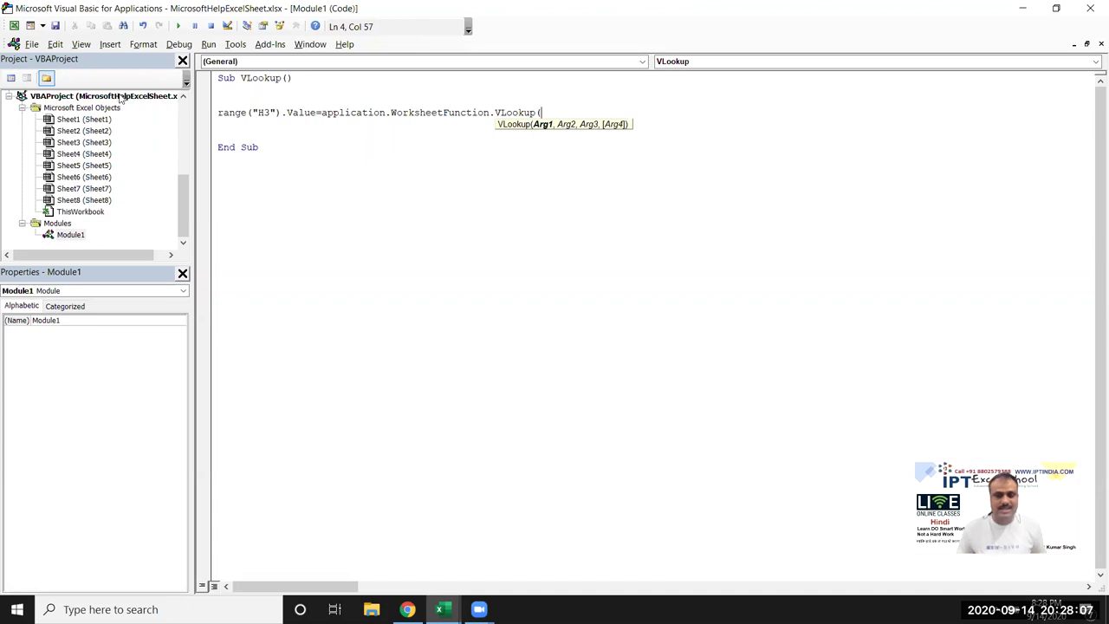
- Change the assignment's target cell from H3 to I3
{"action": "key", "text": "alt+F11"}
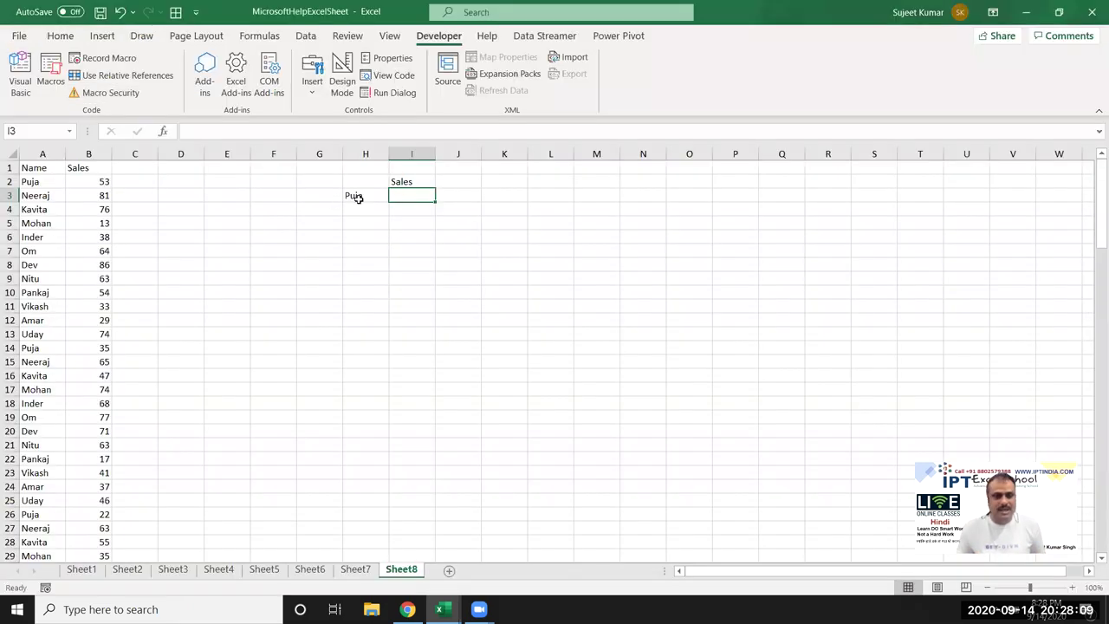
{"action": "left_click", "coordinate": [362, 197]}
{"action": "left_click", "coordinate": [405, 198]}
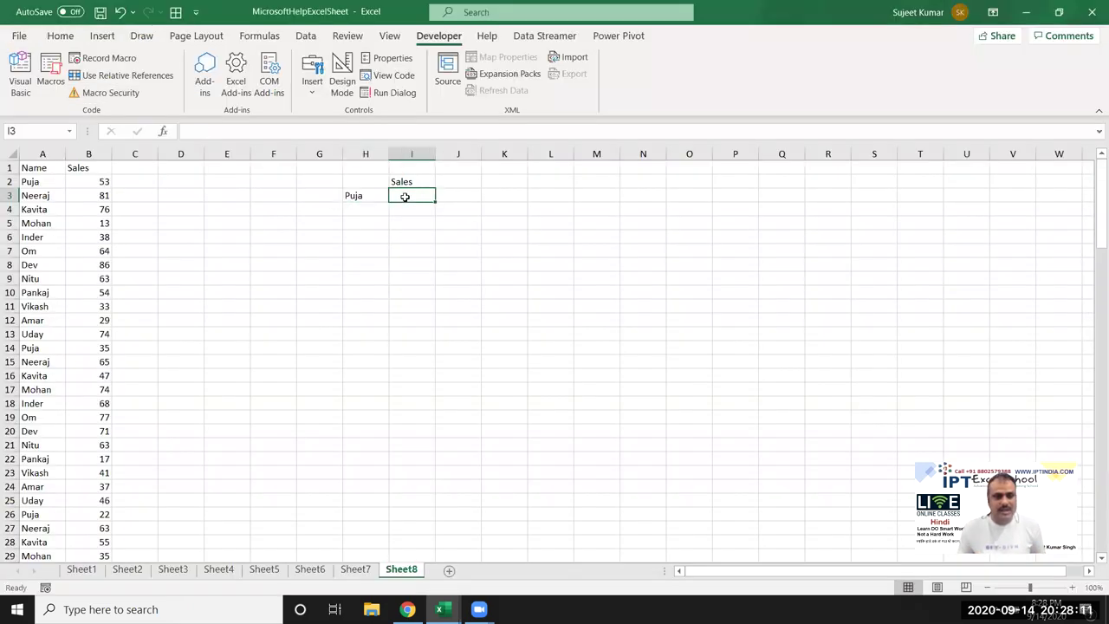
{"action": "key", "text": "alt+F11"}
{"action": "left_click", "coordinate": [265, 113]}
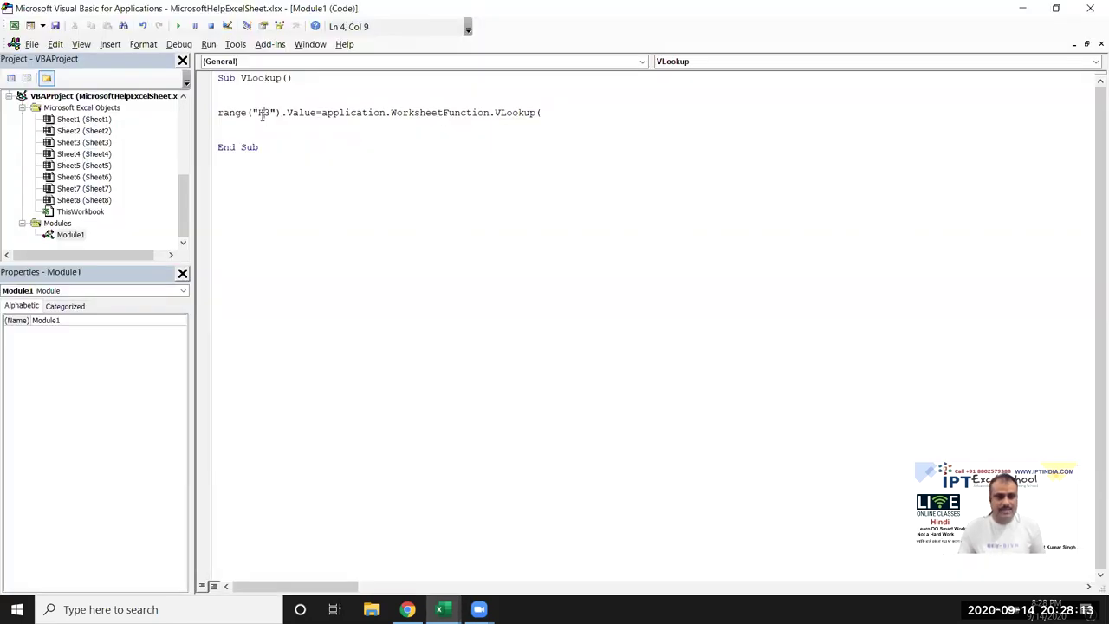
{"action": "key", "text": "BackSpace"}
{"action": "type", "text": "I"}
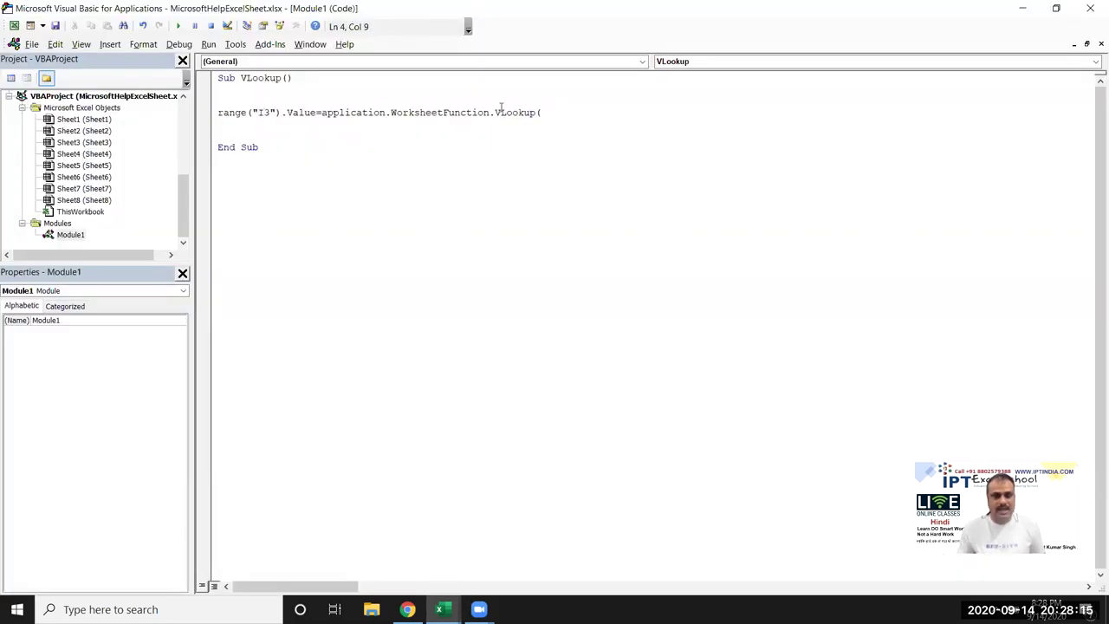
- Pass Range("H3").Value as the VLookup lookup value
{"action": "left_click", "coordinate": [552, 117]}
{"action": "type", "text": "\"H3\""}
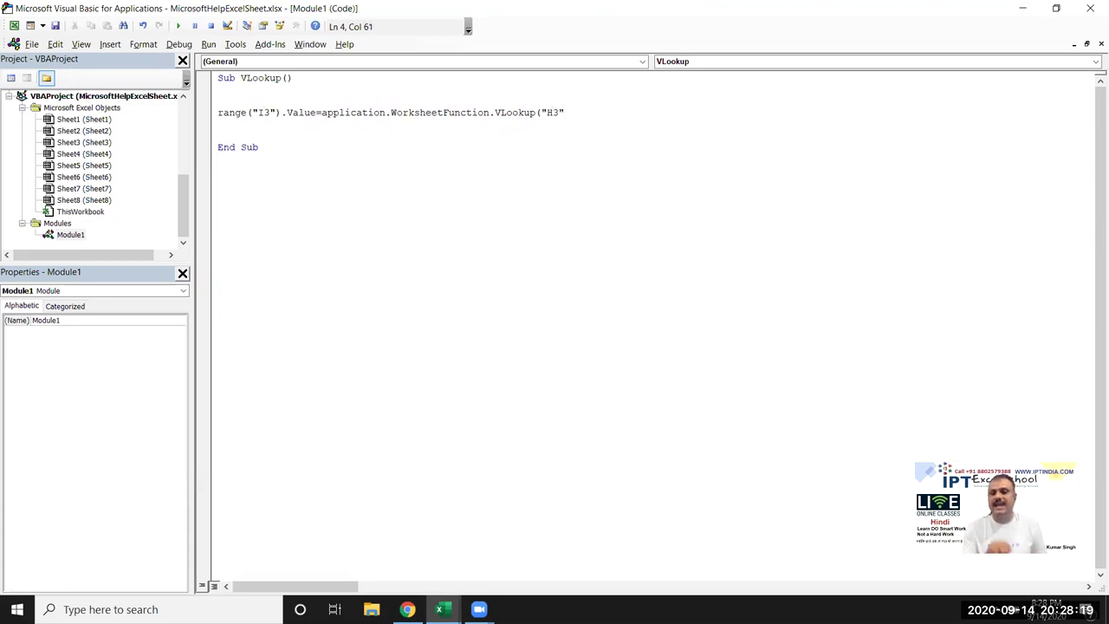
{"action": "key", "text": "shift+Left"}
{"action": "key", "text": "shift+Left"}
{"action": "key", "text": "shift+Left"}
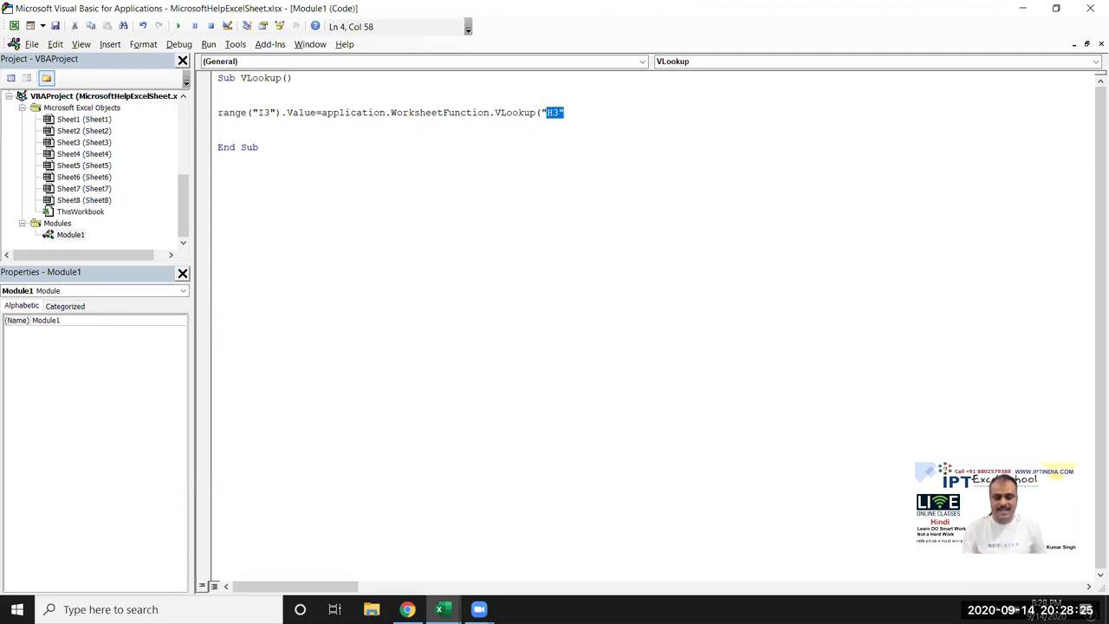
{"action": "key", "text": "BackSpace"}
{"action": "key", "text": "BackSpace"}
{"action": "type", "text": "range(\"H3\""}
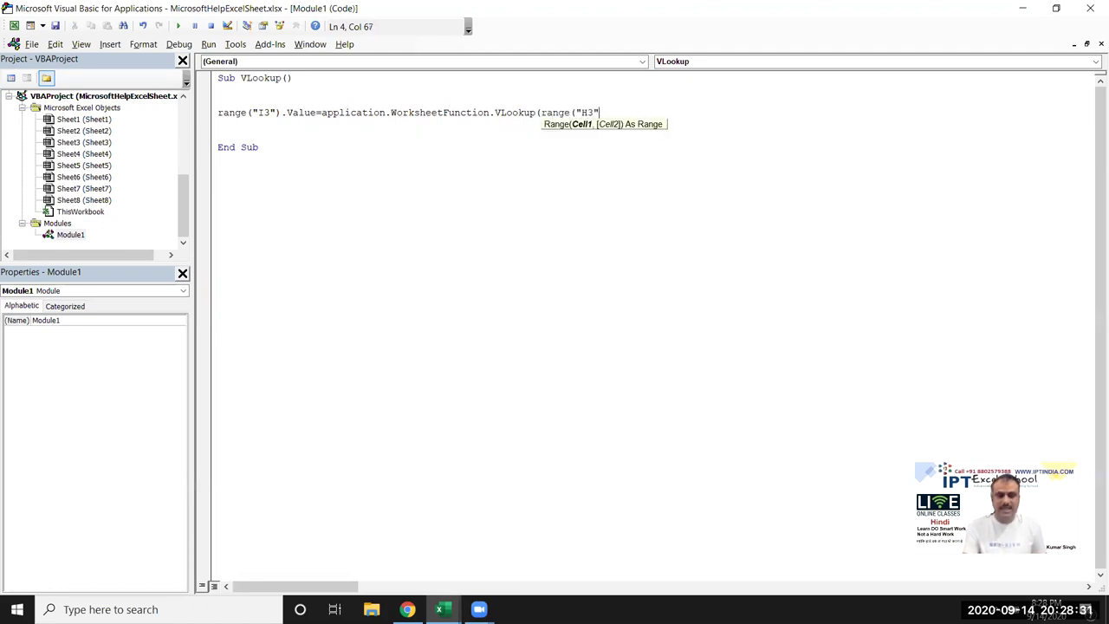
{"action": "type", "text": ").valu"}
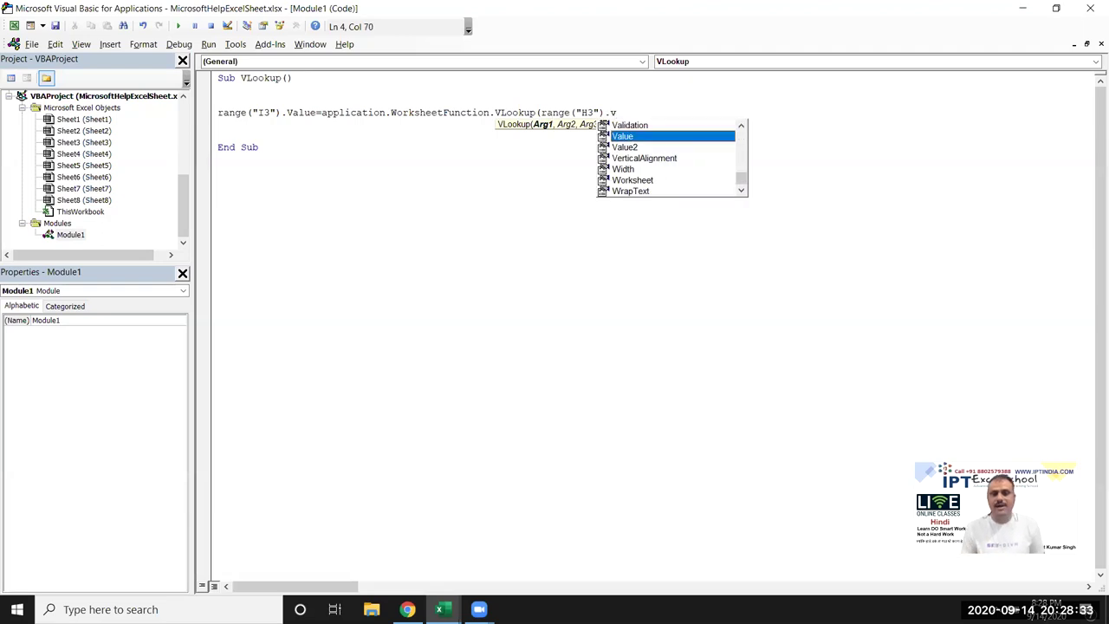
{"action": "key", "text": "Tab"}
{"action": "type", "text": ",range"}
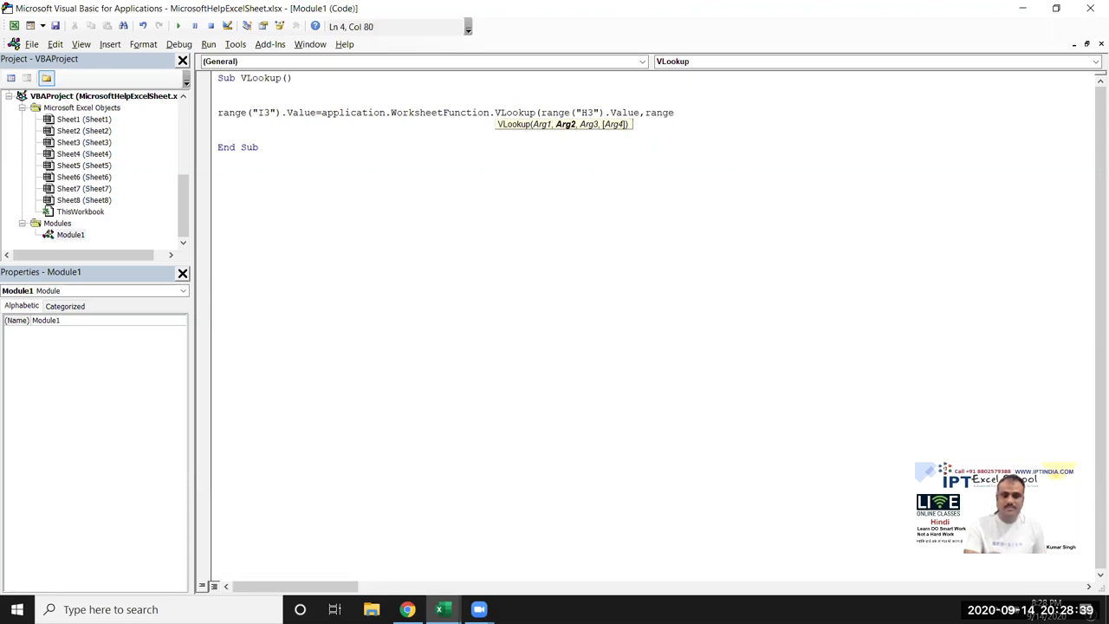
{"action": "type", "text": "("}
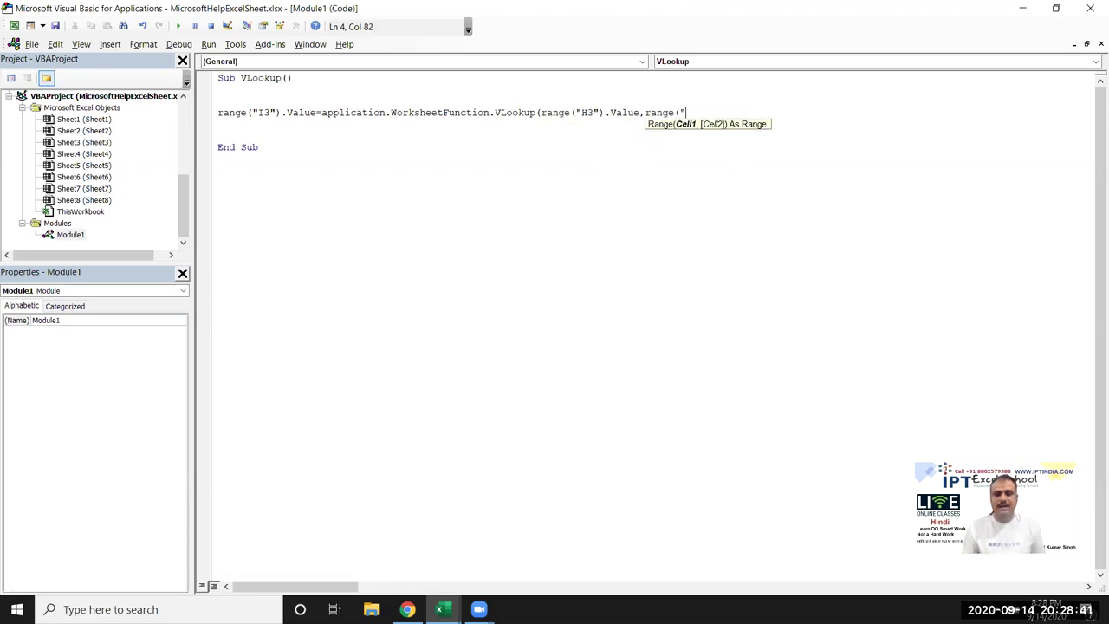
- Complete the VLookup arguments with Range("A:B"), 2, 0 and close the line
{"action": "key", "text": "alt+F11"}
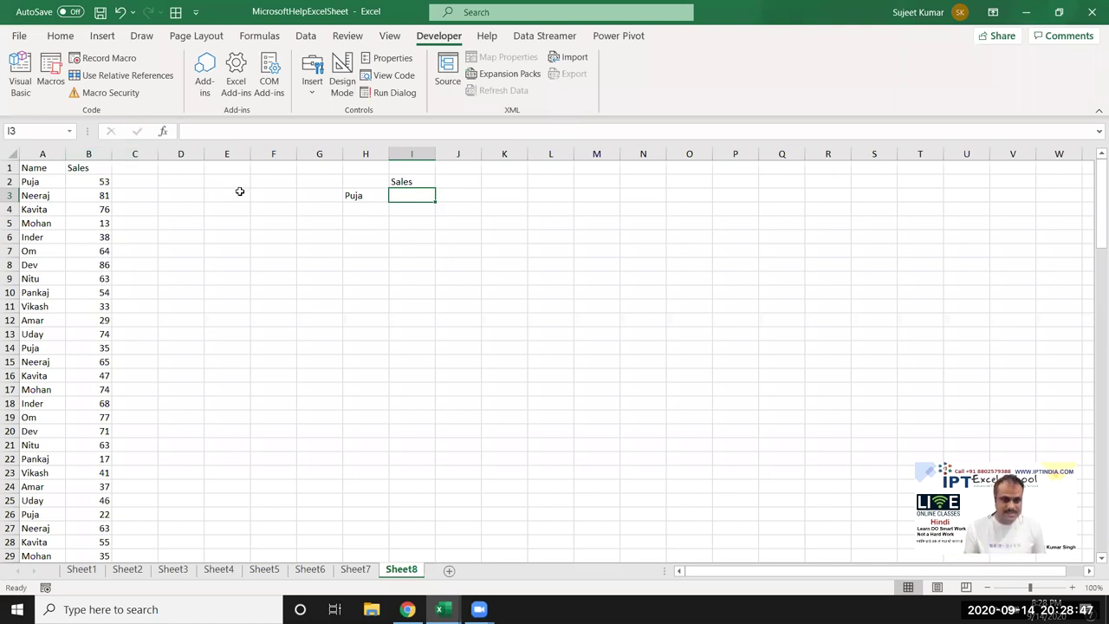
{"action": "key", "text": "alt+F11"}
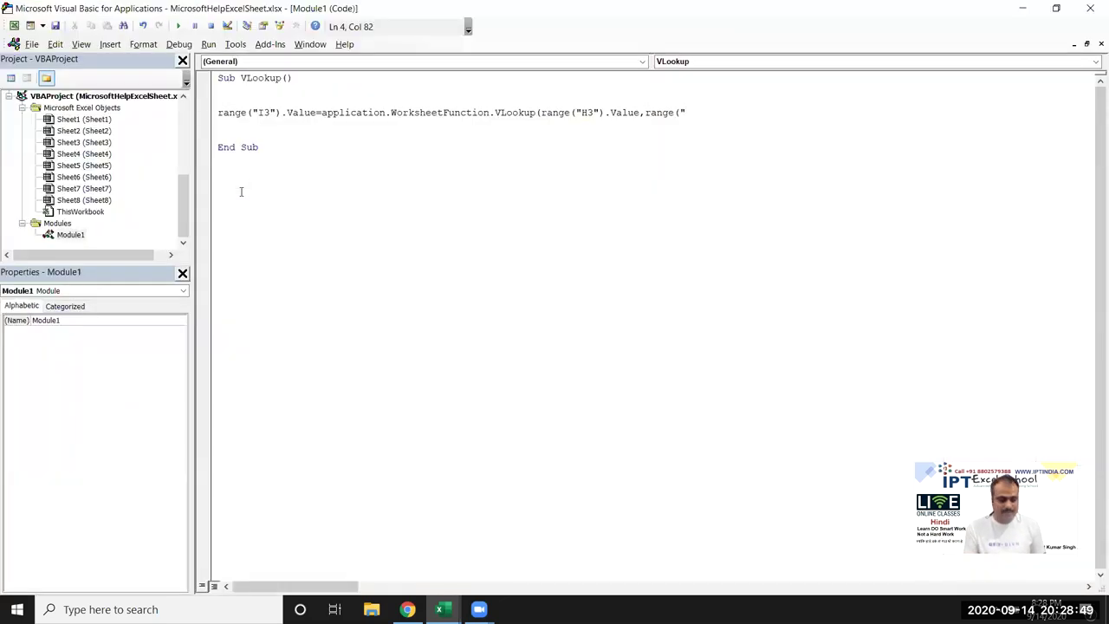
{"action": "type", "text": "A:"}
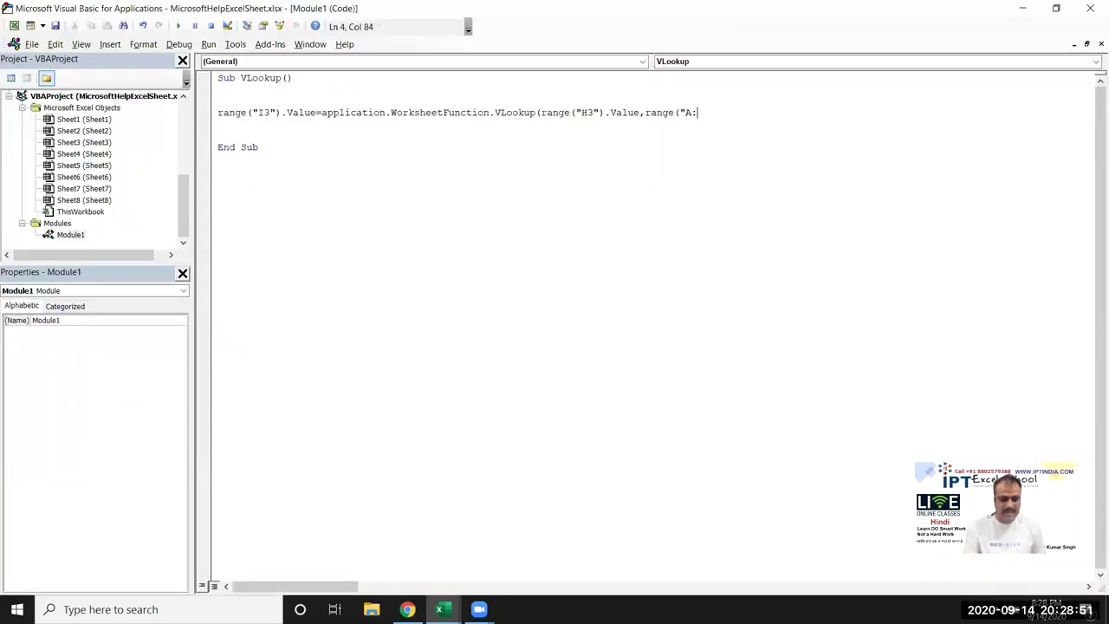
{"action": "type", "text": "B"}
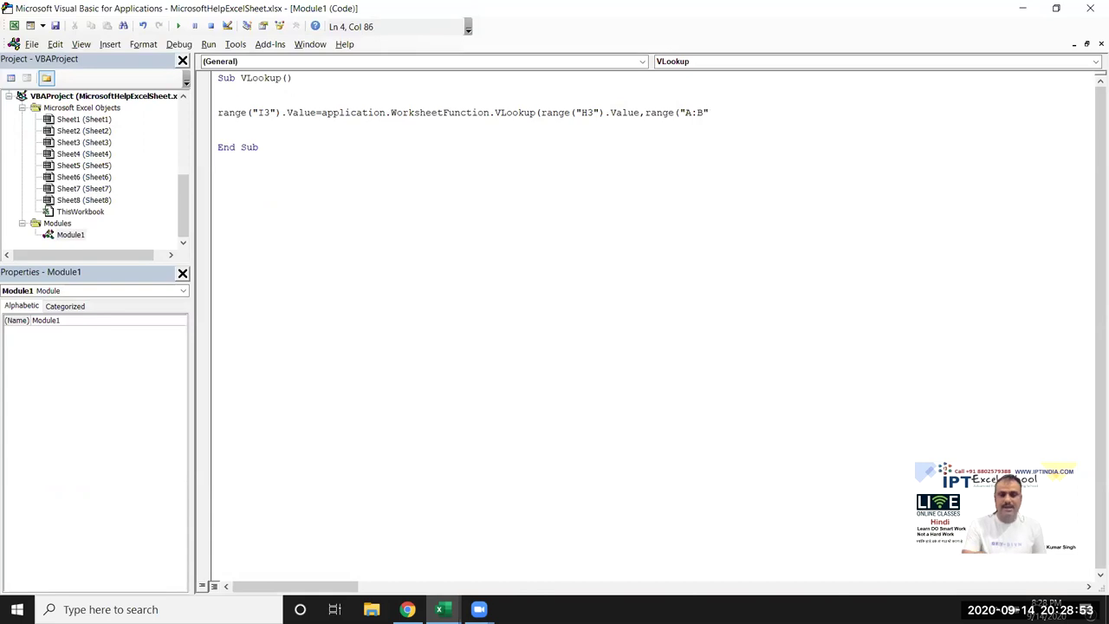
{"action": "type", "text": ")"}
{"action": "type", "text": ","}
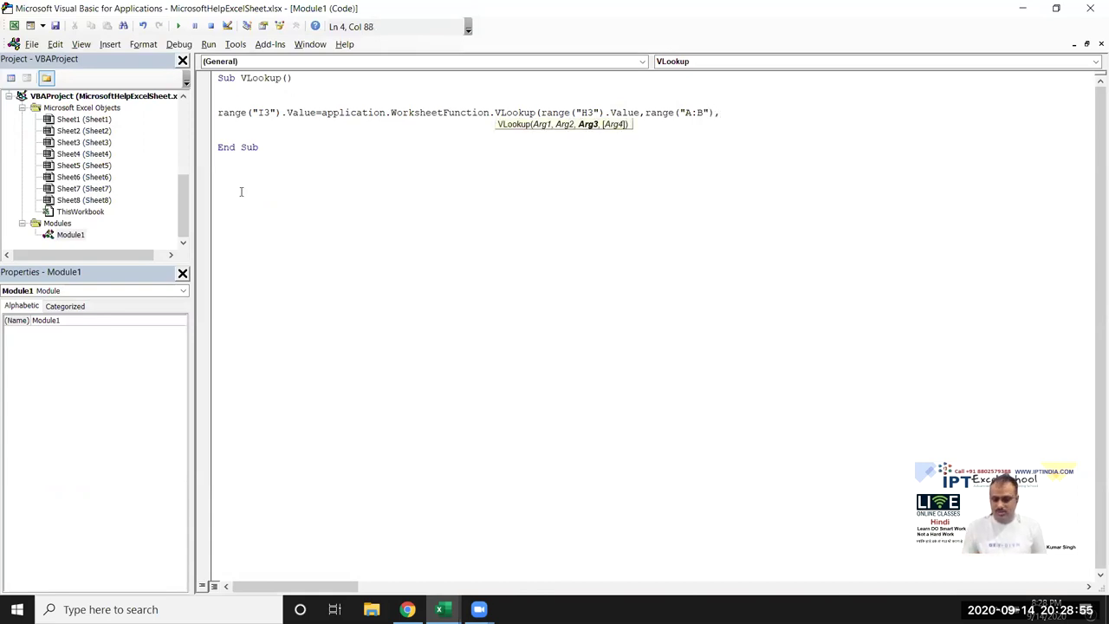
{"action": "type", "text": "2,0)"}
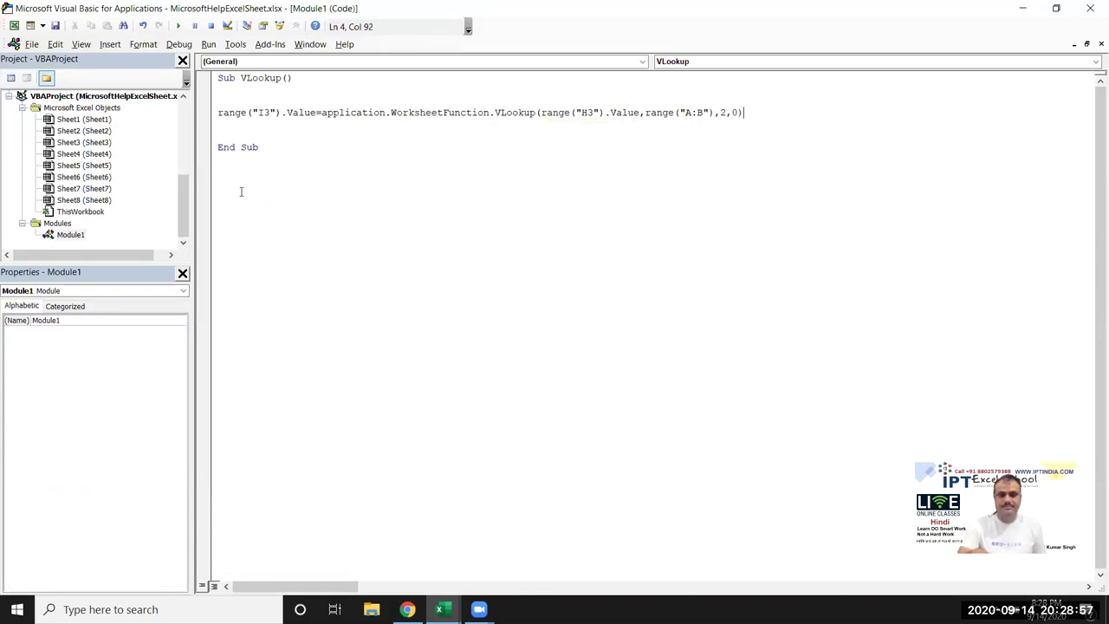
{"action": "left_click", "coordinate": [256, 176]}
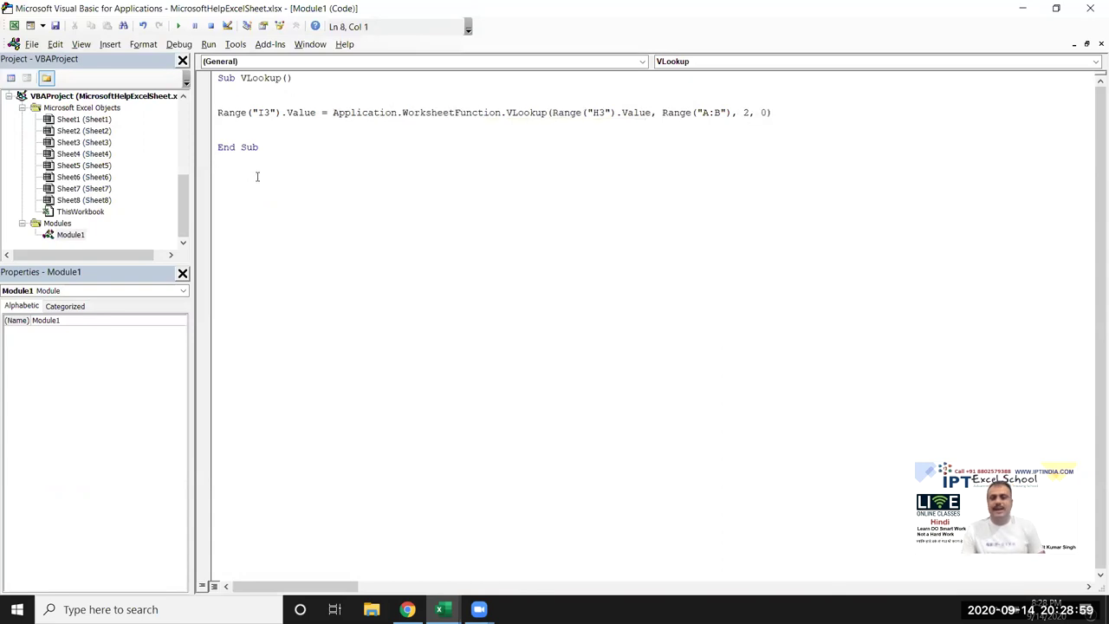
- Run the VLookup macro and confirm I3 shows Puja's sales, 53
{"action": "left_click", "coordinate": [319, 132]}
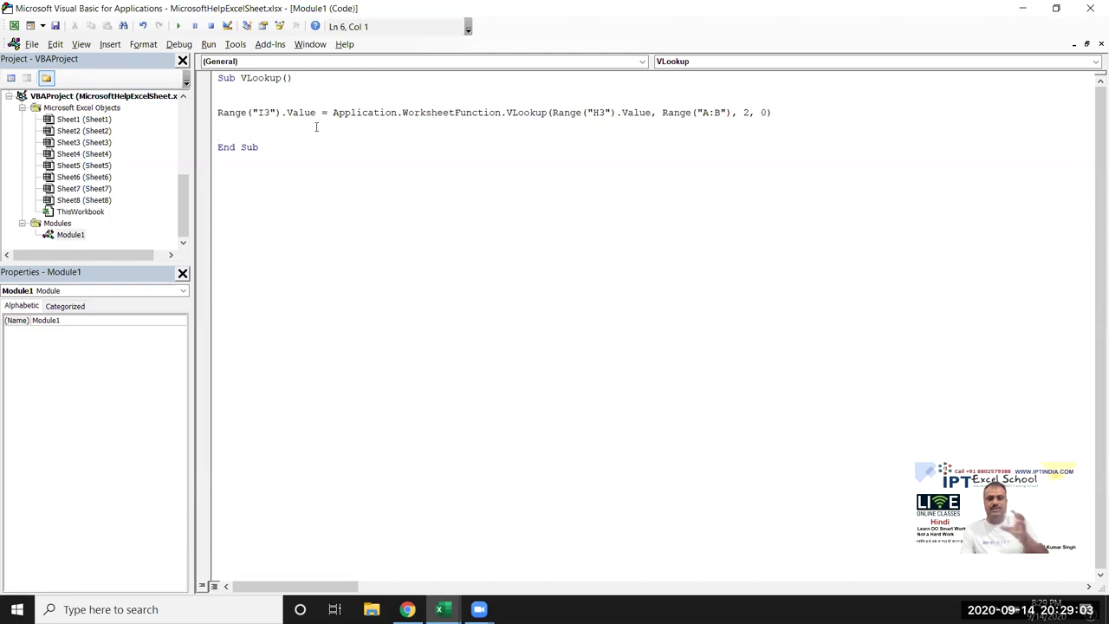
{"action": "left_click", "coordinate": [179, 27]}
{"action": "key", "text": "alt+F11"}
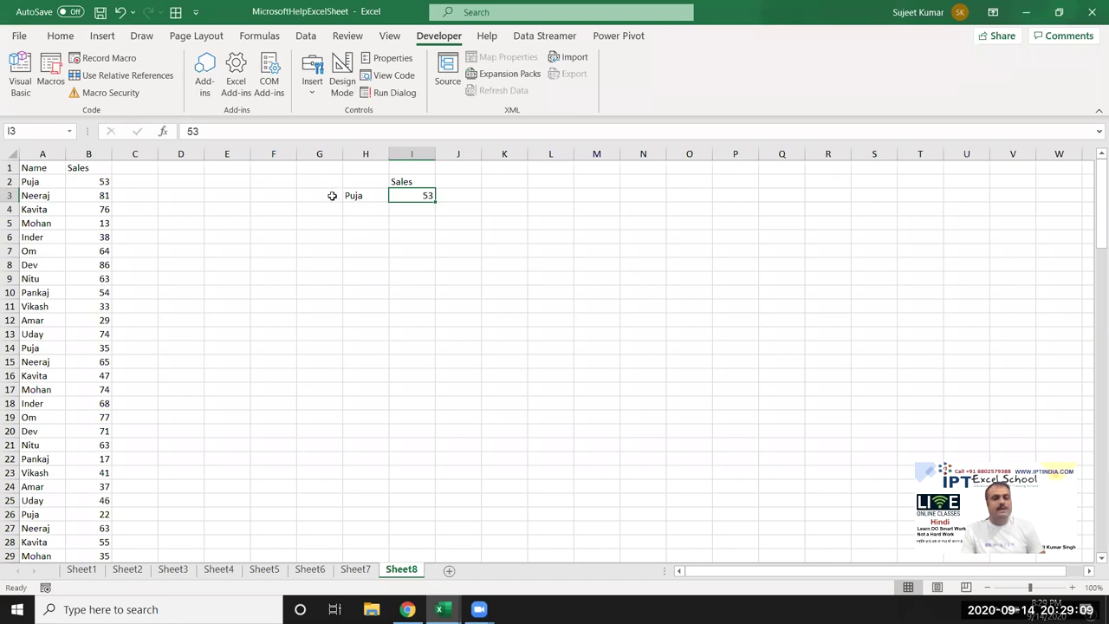
{"action": "key", "text": "alt+F11"}
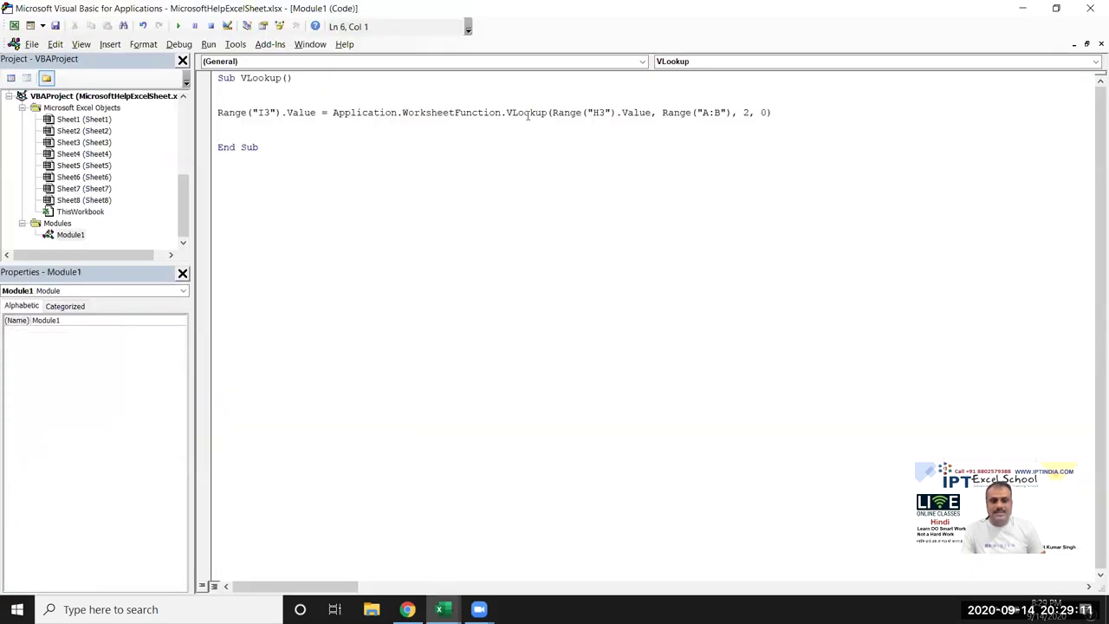
{"action": "key", "text": "alt+F11"}
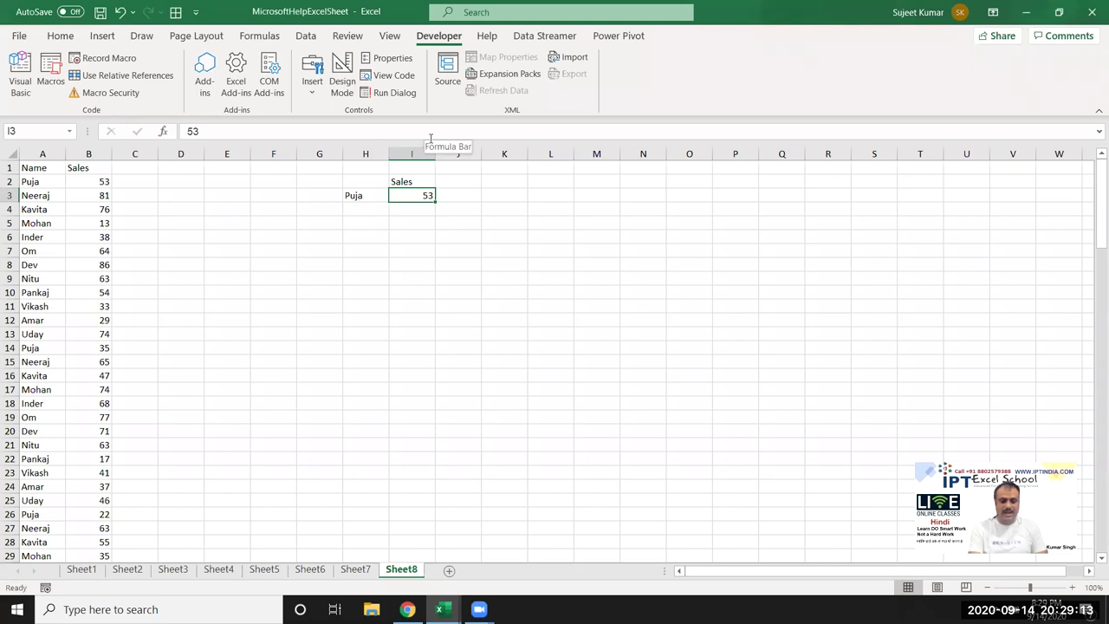
{"action": "type", "text": "=vl"}
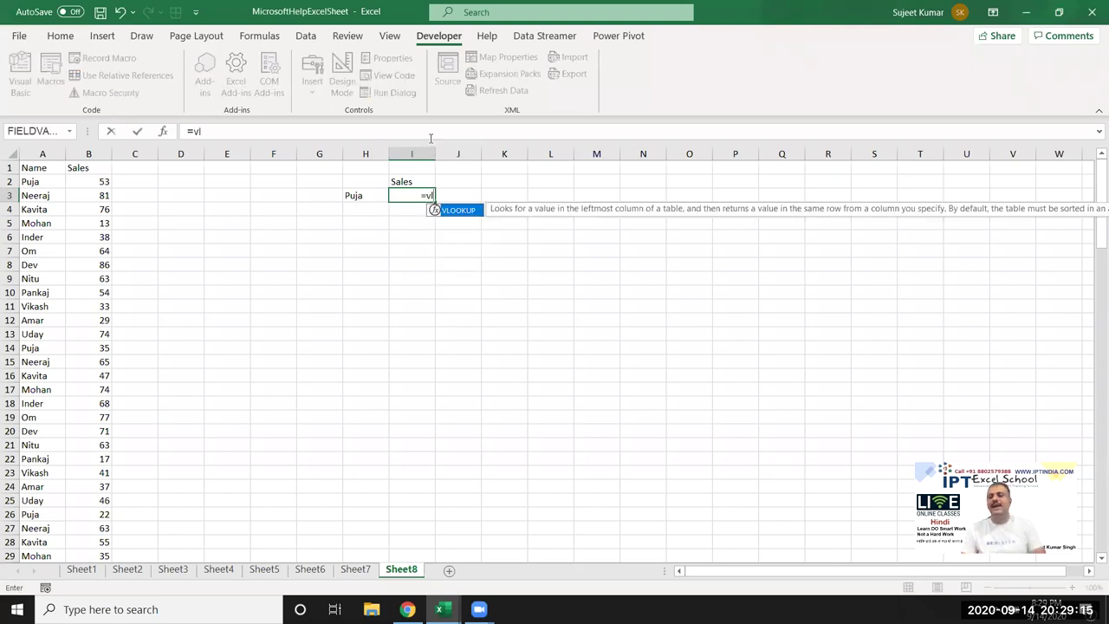
{"action": "key", "text": "Escape"}
{"action": "key", "text": "Escape"}
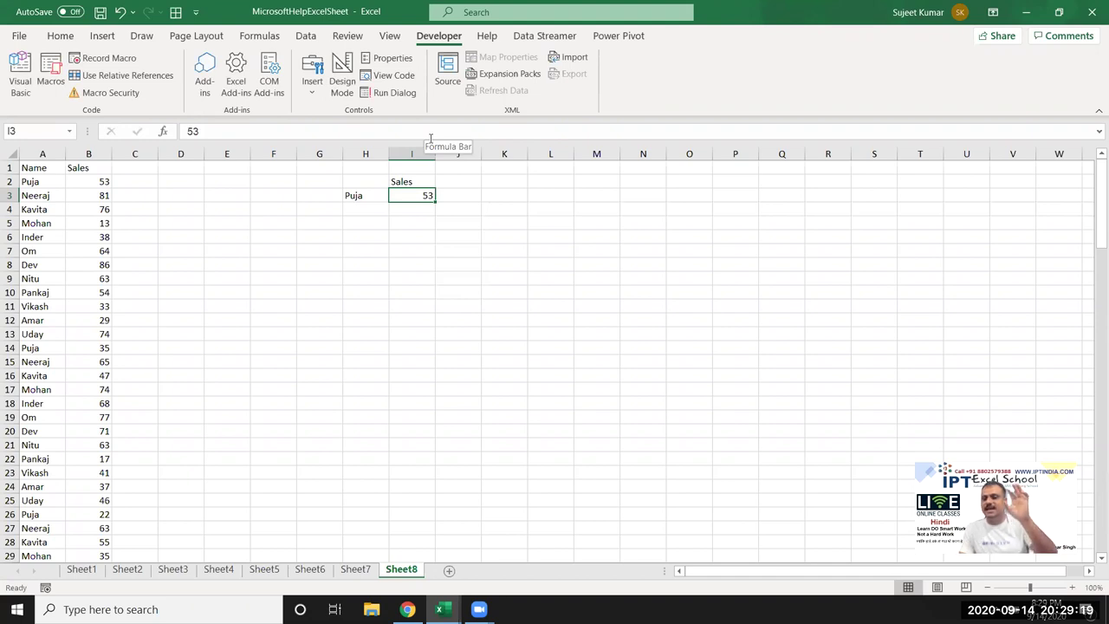
{"action": "left_click", "coordinate": [454, 194]}
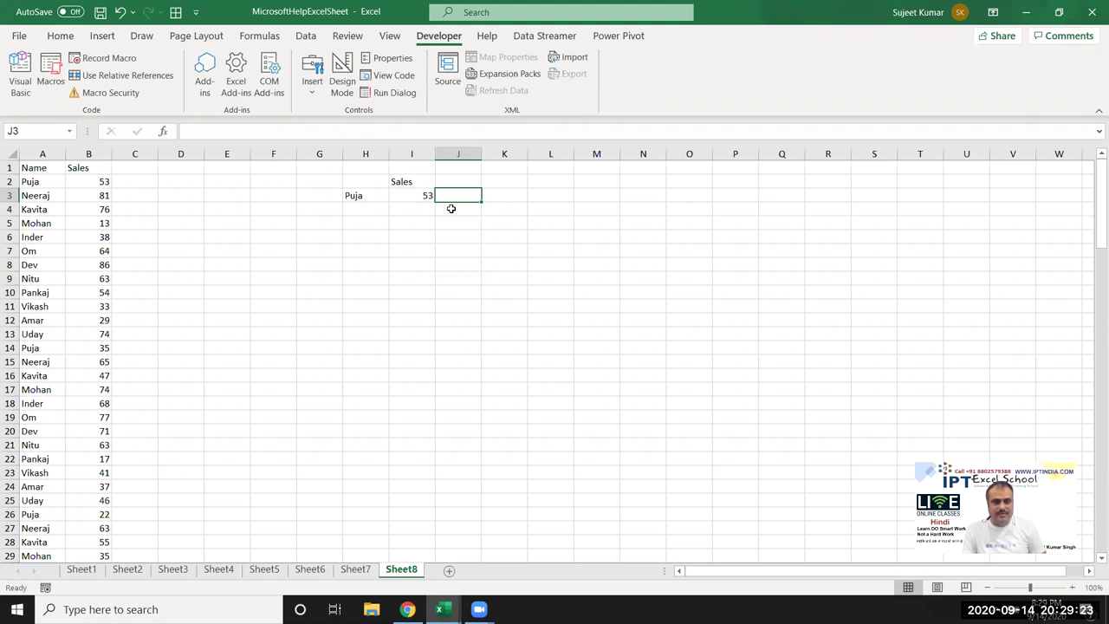
- Set the VLookup line's Range reference to I3
{"action": "key", "text": "alt+F11"}
{"action": "double_click", "coordinate": [262, 113]}
{"action": "type", "text": "I3"}
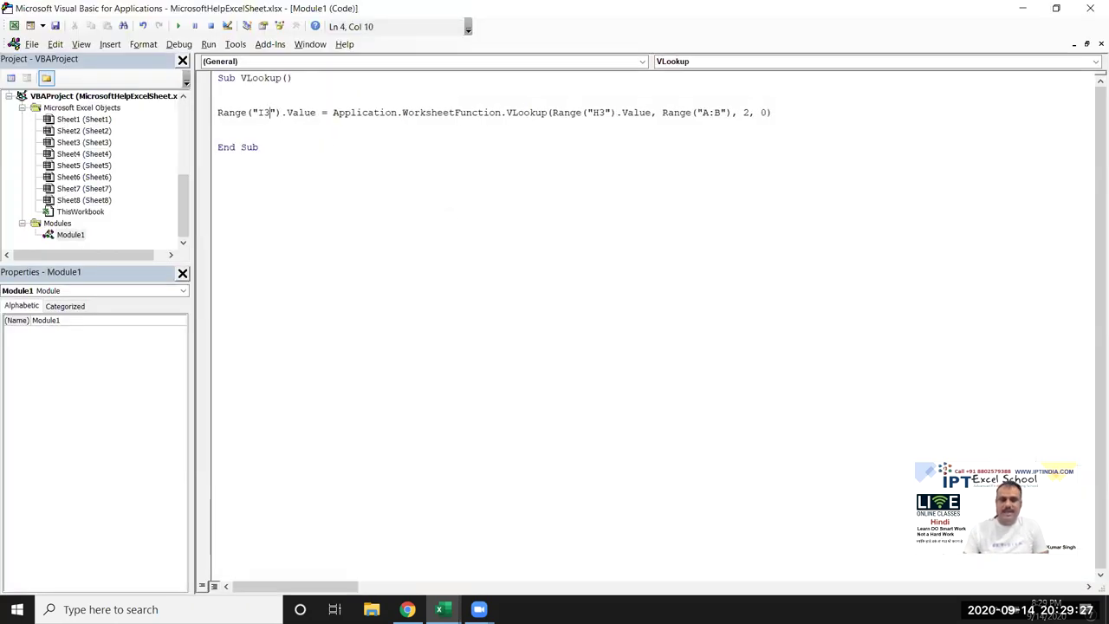
- Start a new macro line assigning to Range("j3").Value
{"action": "key", "text": "Left"}
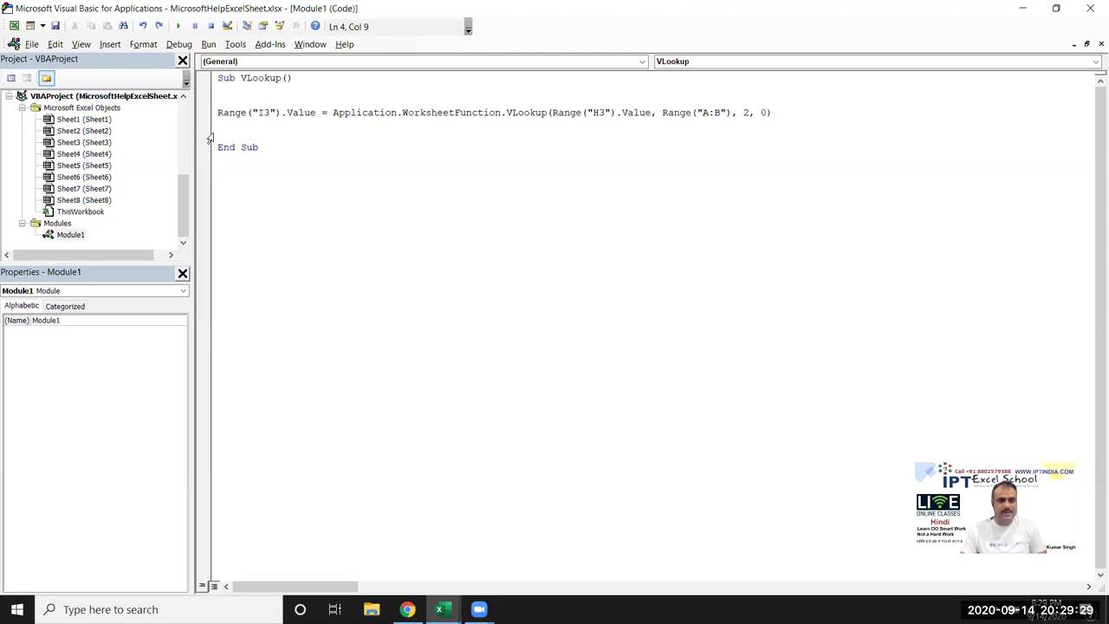
{"action": "key", "text": "Down"}
{"action": "type", "text": "range(\"j"}
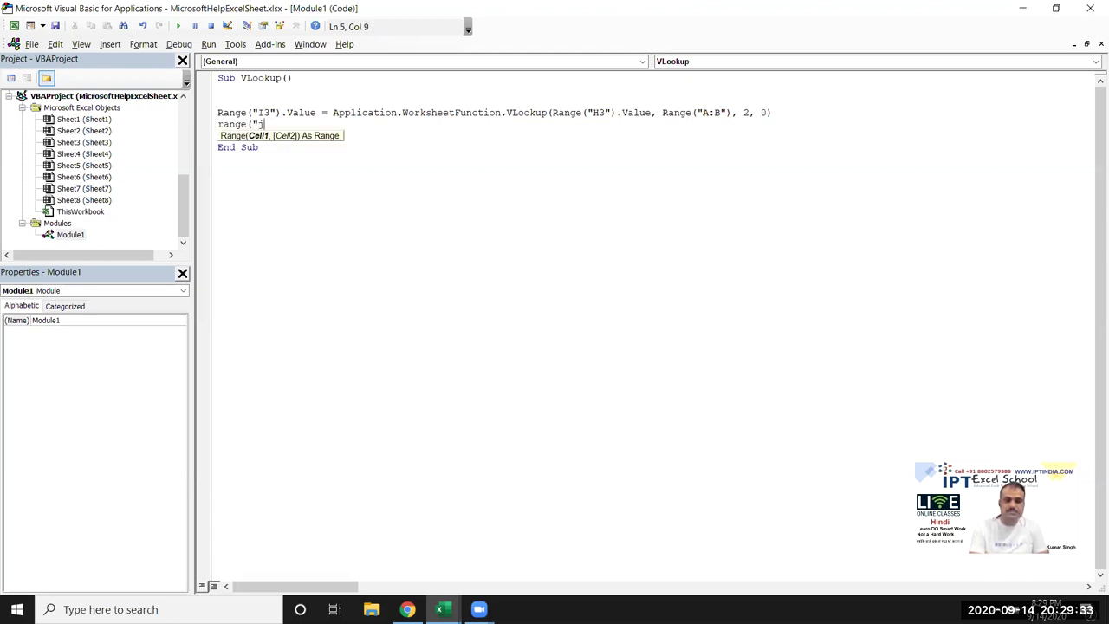
{"action": "type", "text": "3\")"}
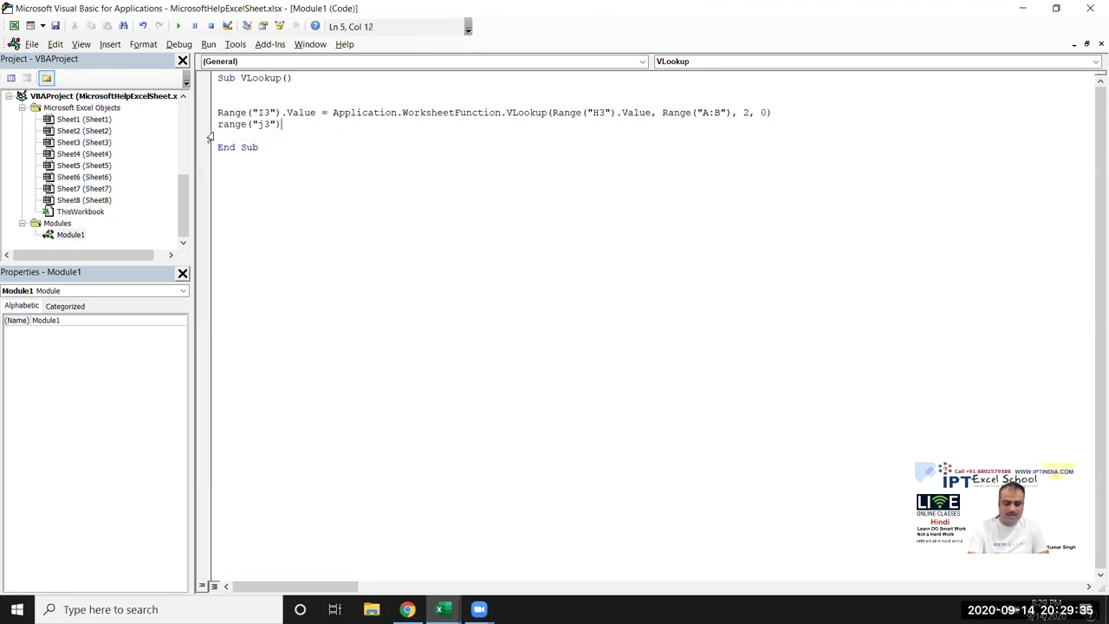
{"action": "type", "text": ".v"}
{"action": "key", "text": "Down"}
{"action": "key", "text": "Tab"}
{"action": "type", "text": "=sum"}
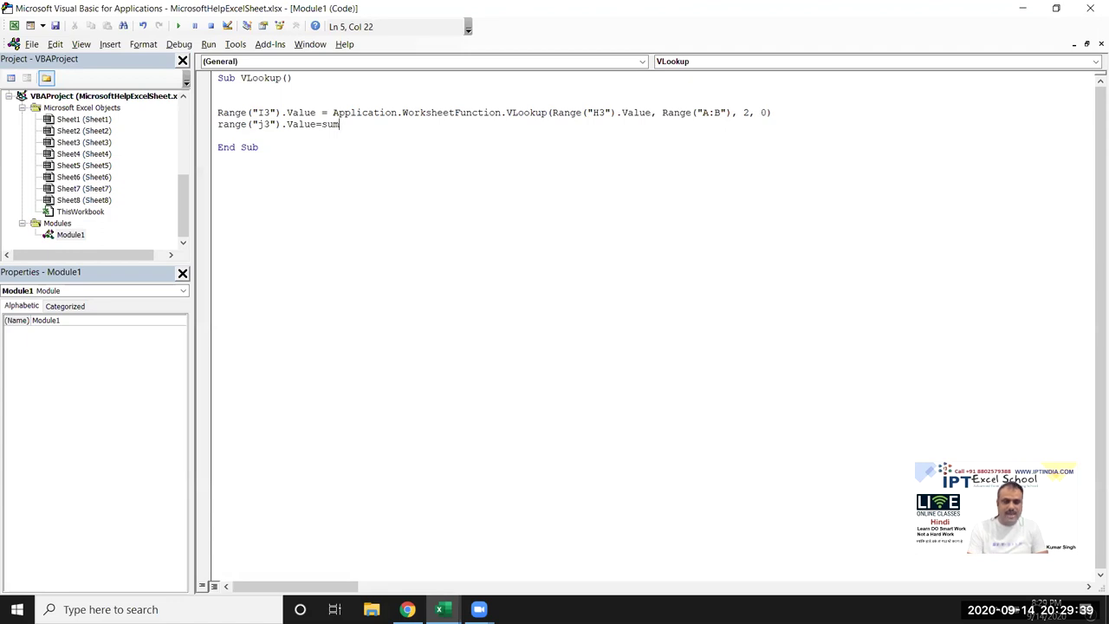
{"action": "type", "text": "ifs"}
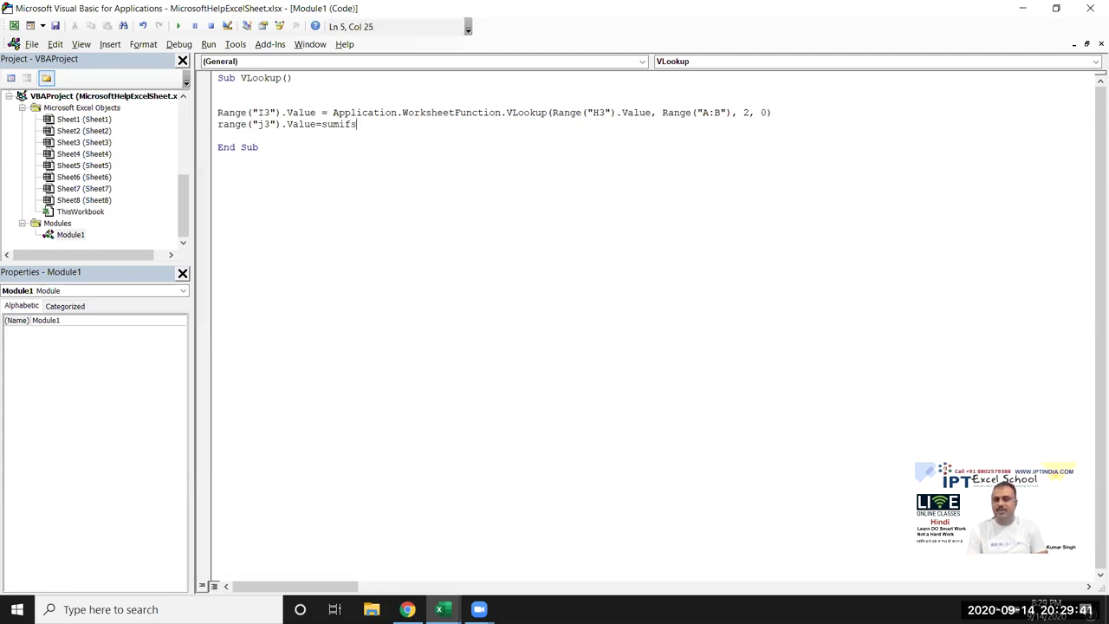
{"action": "type", "text": "("}
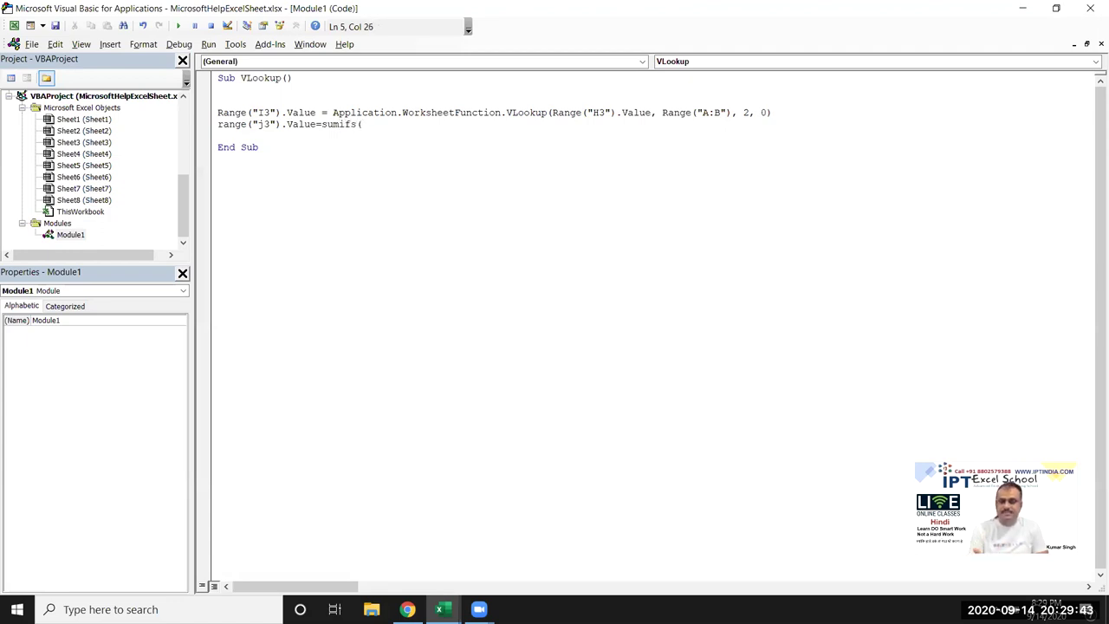
{"action": "key", "text": "BackSpace"}
{"action": "key", "text": "BackSpace"}
{"action": "key", "text": "BackSpace"}
{"action": "key", "text": "BackSpace"}
{"action": "key", "text": "BackSpace"}
{"action": "key", "text": "BackSpace"}
- Continue the J3 line with Application.WorksheetFunction.SumIf(
{"action": "type", "text": "application.wo"}
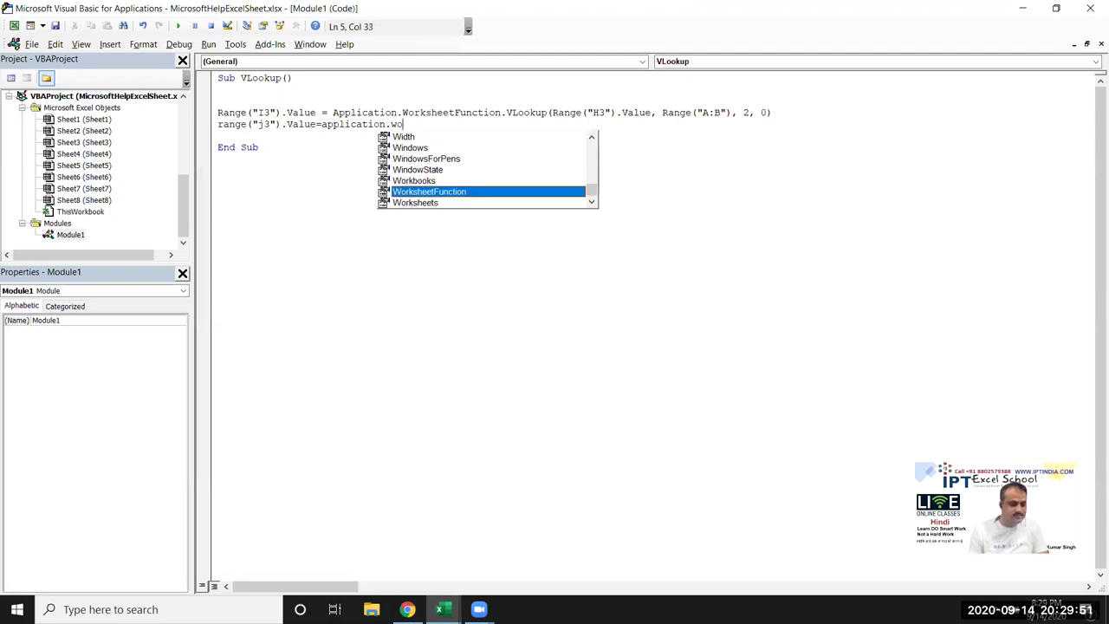
{"action": "key", "text": "Tab"}
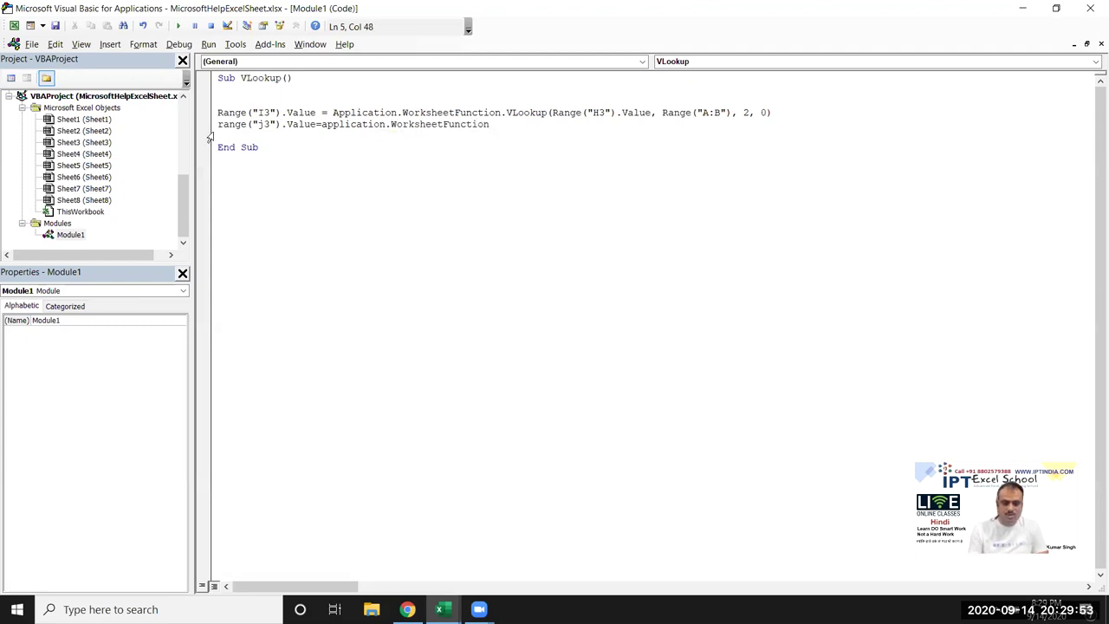
{"action": "type", "text": "."}
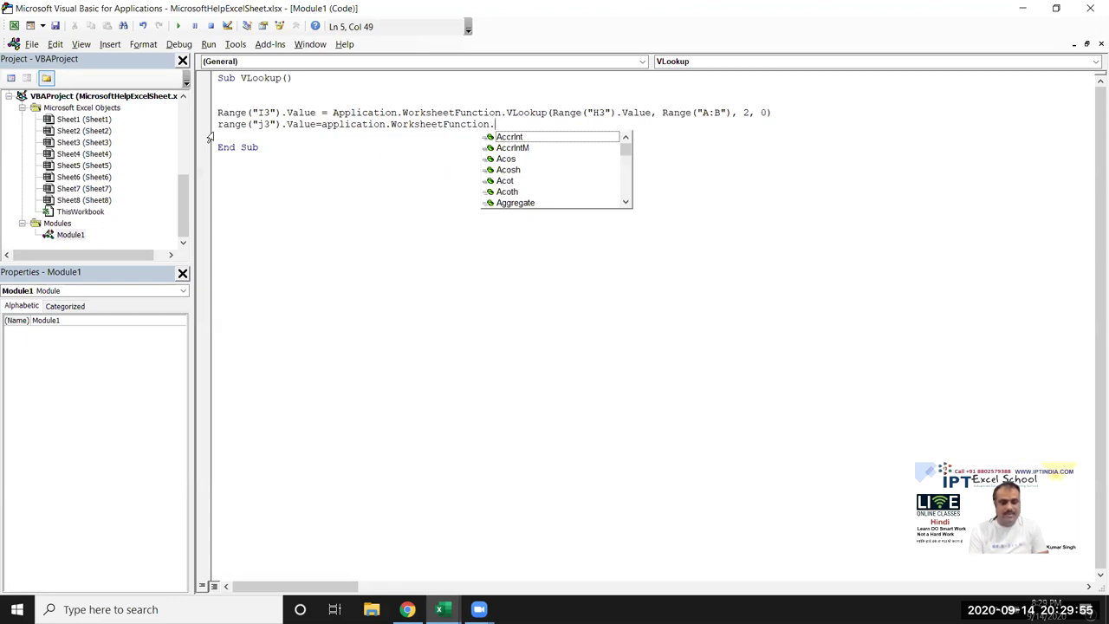
{"action": "type", "text": "sum"}
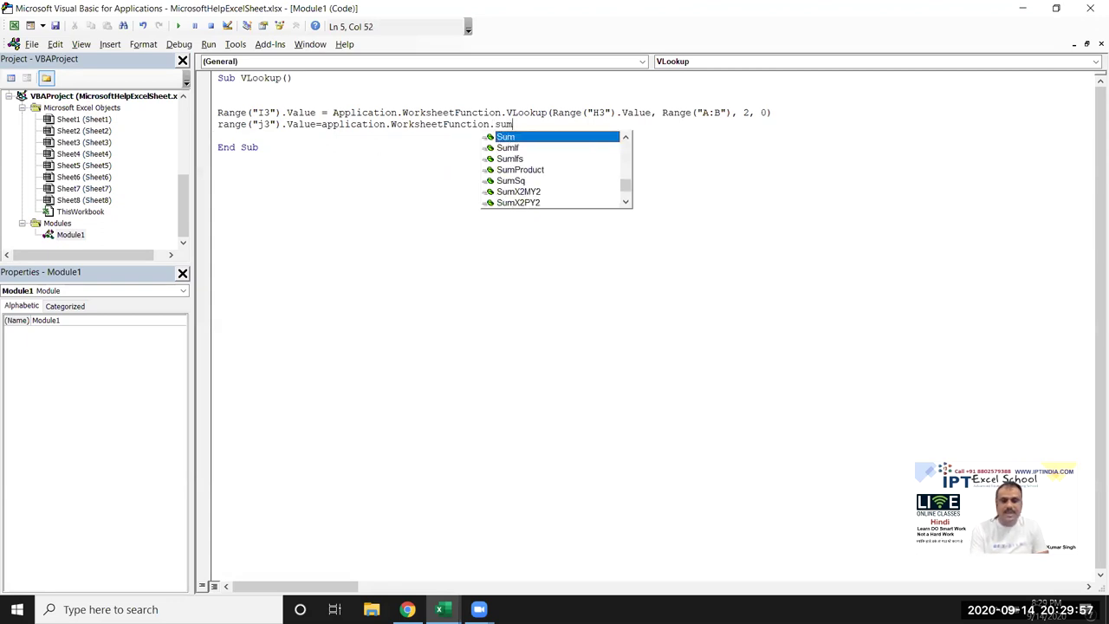
{"action": "key", "text": "Down"}
{"action": "key", "text": "Down"}
{"action": "key", "text": "Up"}
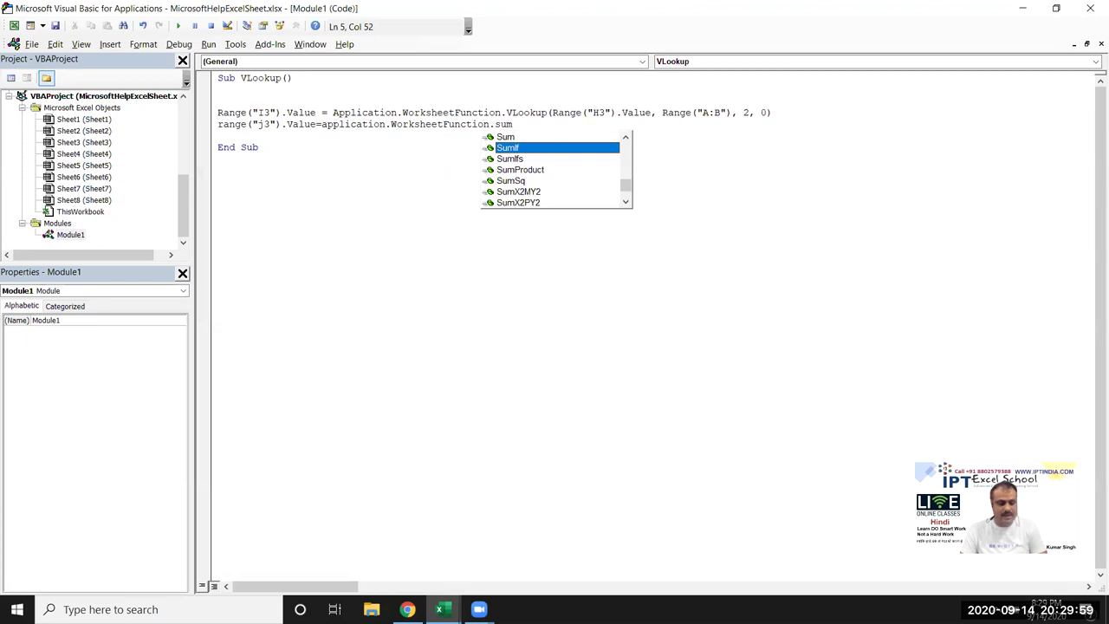
{"action": "key", "text": "Tab"}
{"action": "type", "text": "("}
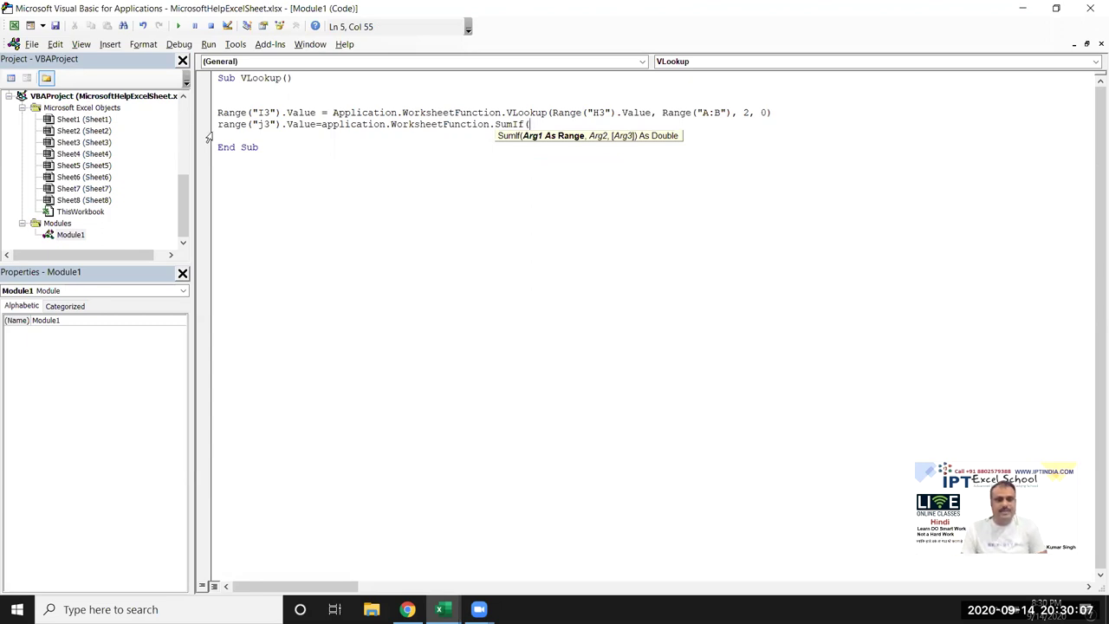
- Fill SumIf with Range("A:A"), Range("H3").Value, Range("B:B") and close the line
{"action": "key", "text": "alt+F11"}
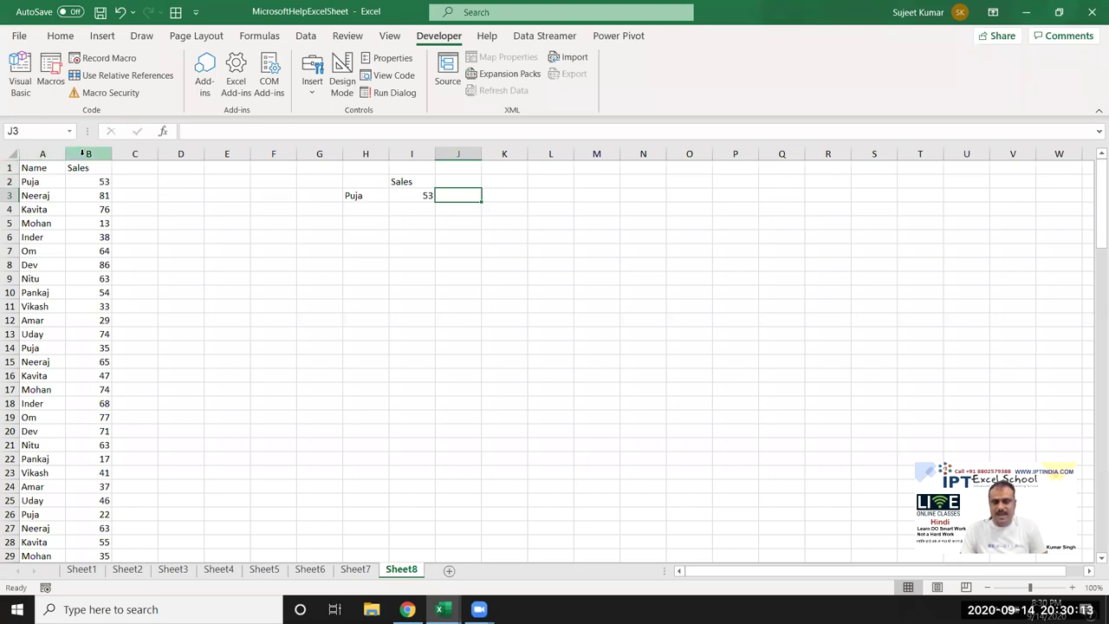
{"action": "key", "text": "alt+F11"}
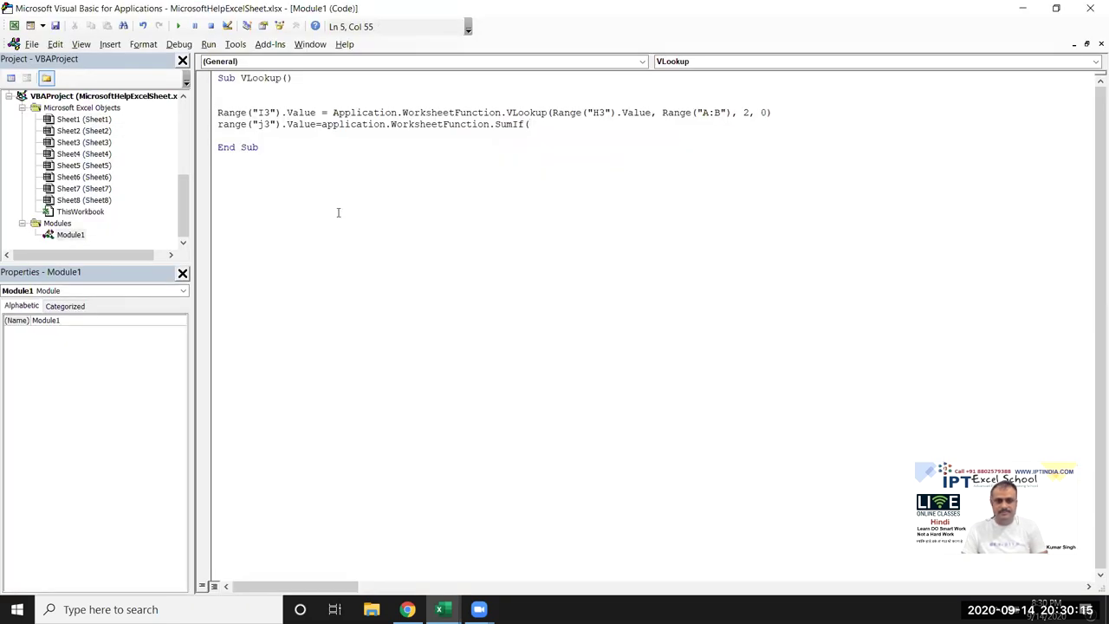
{"action": "type", "text": "range(\"A:A\""}
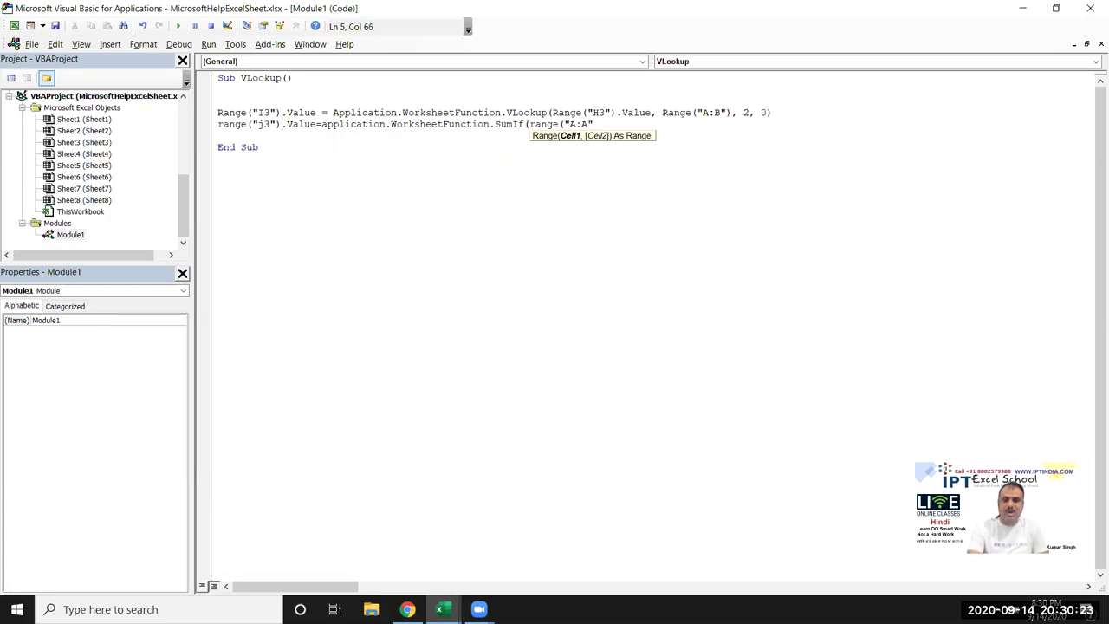
{"action": "type", "text": "),"}
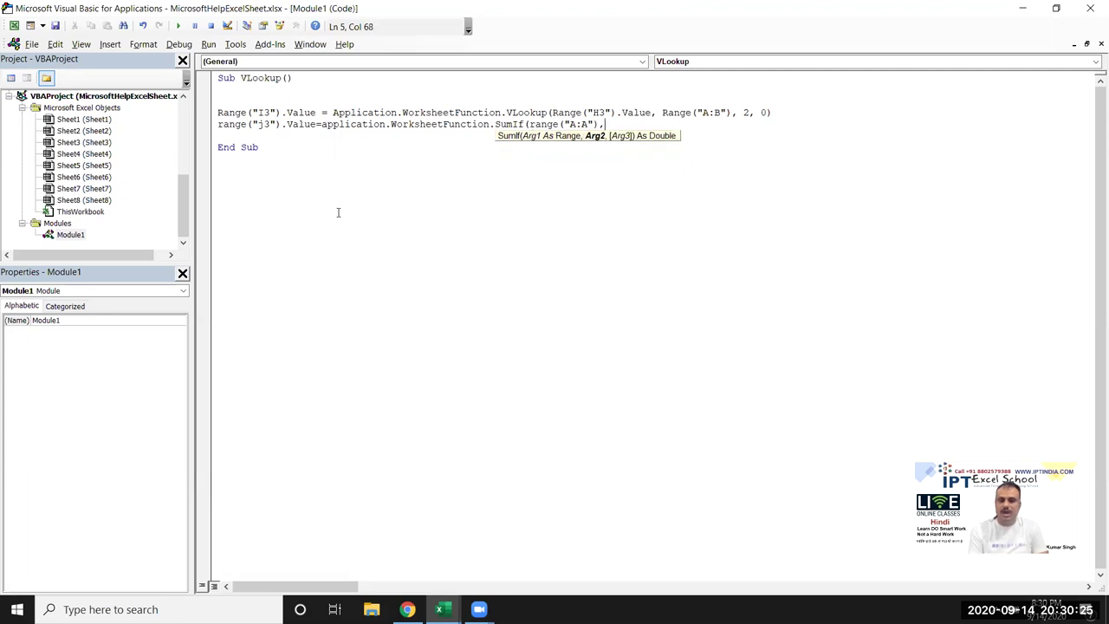
{"action": "type", "text": "range("}
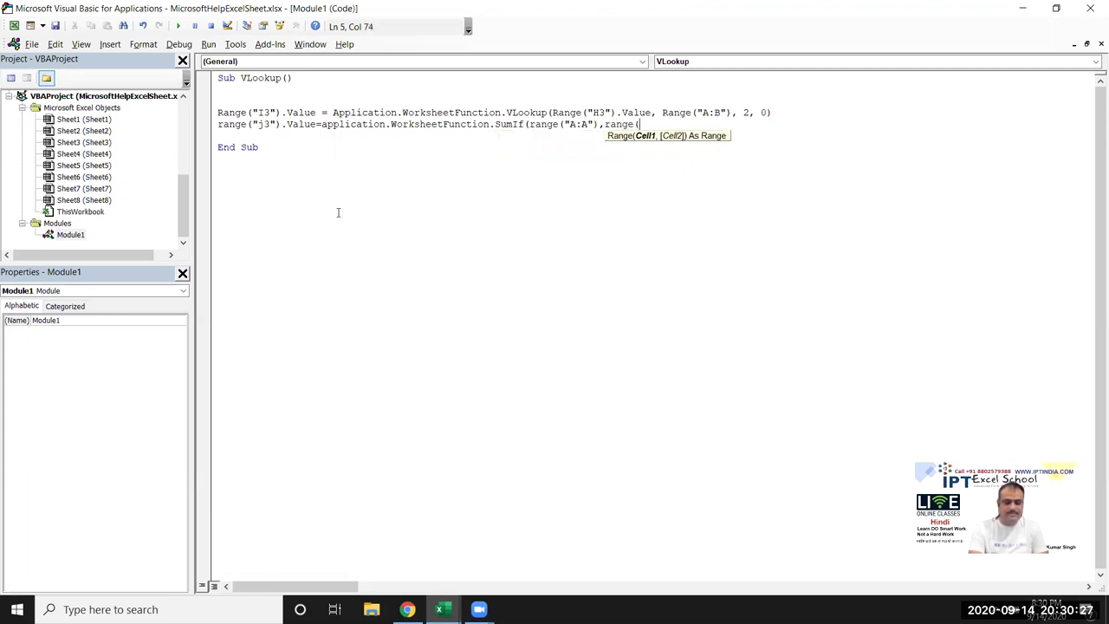
{"action": "type", "text": "\"H3\""}
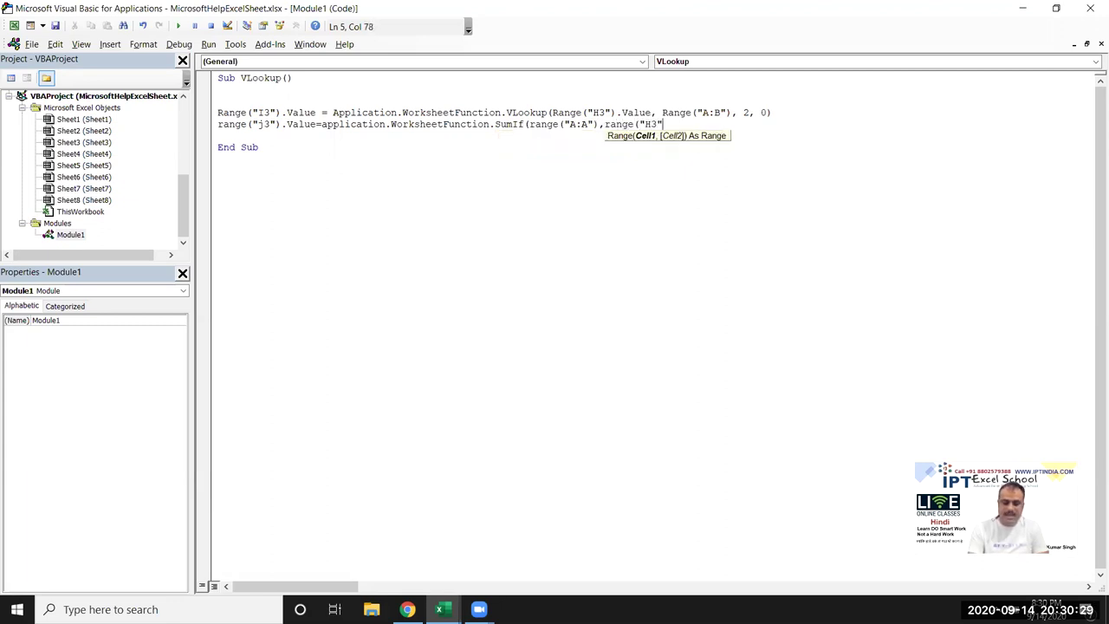
{"action": "type", "text": ").v"}
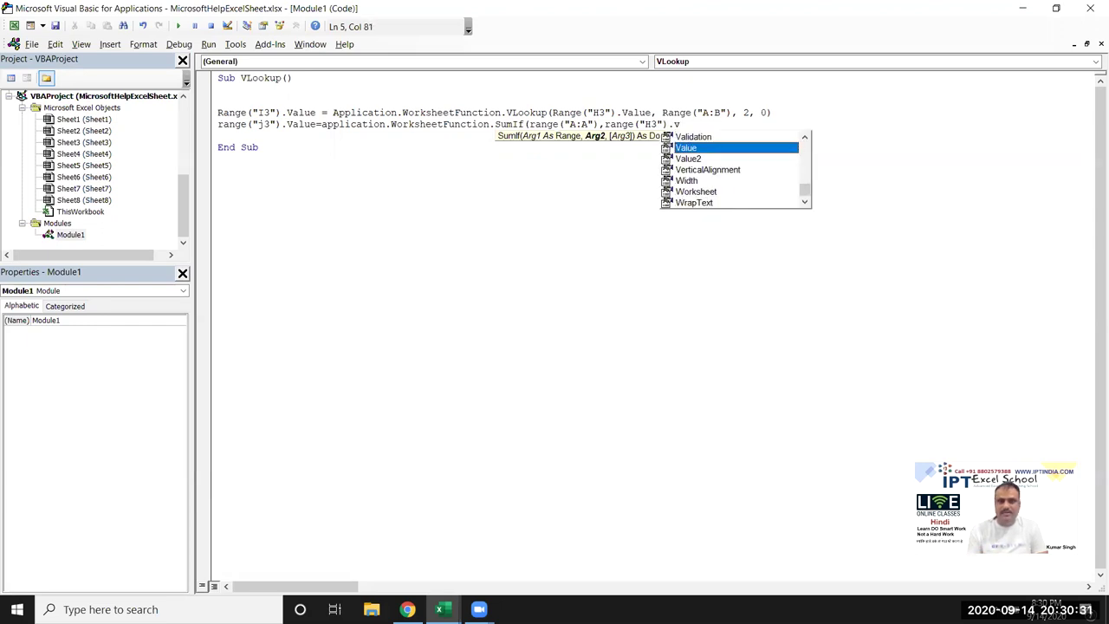
{"action": "type", "text": "alue,range"}
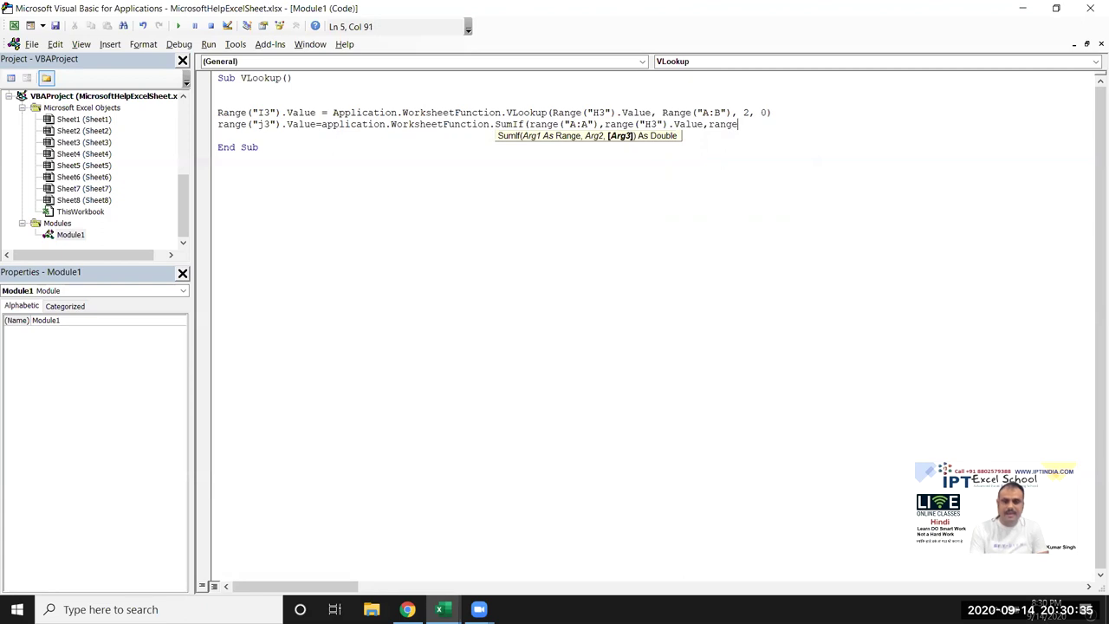
{"action": "type", "text": "(\"B:B\""}
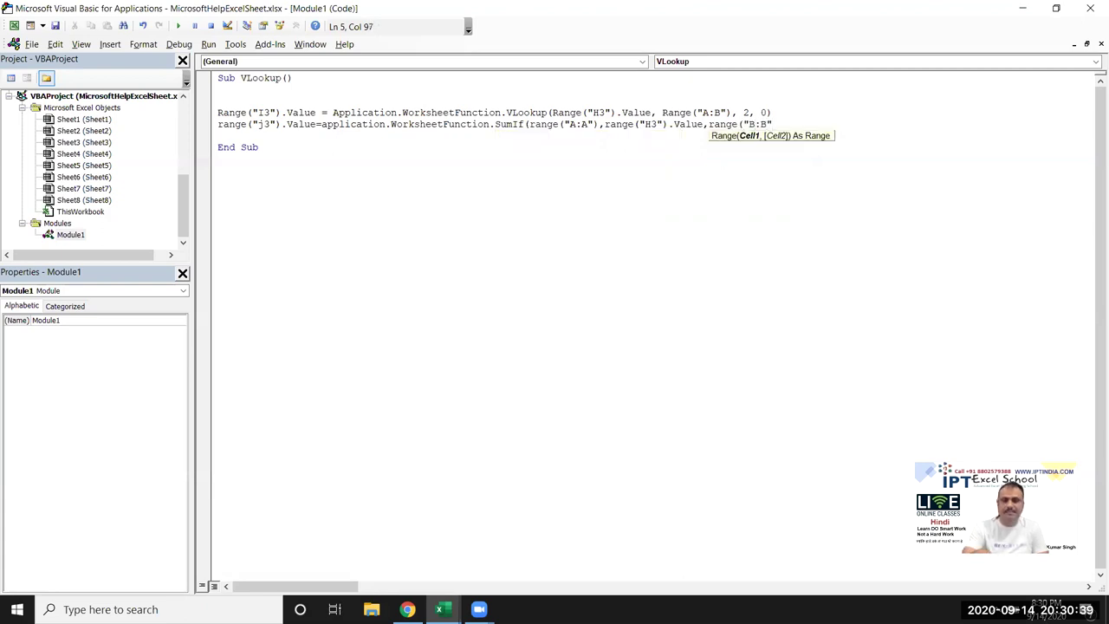
{"action": "type", "text": ")"}
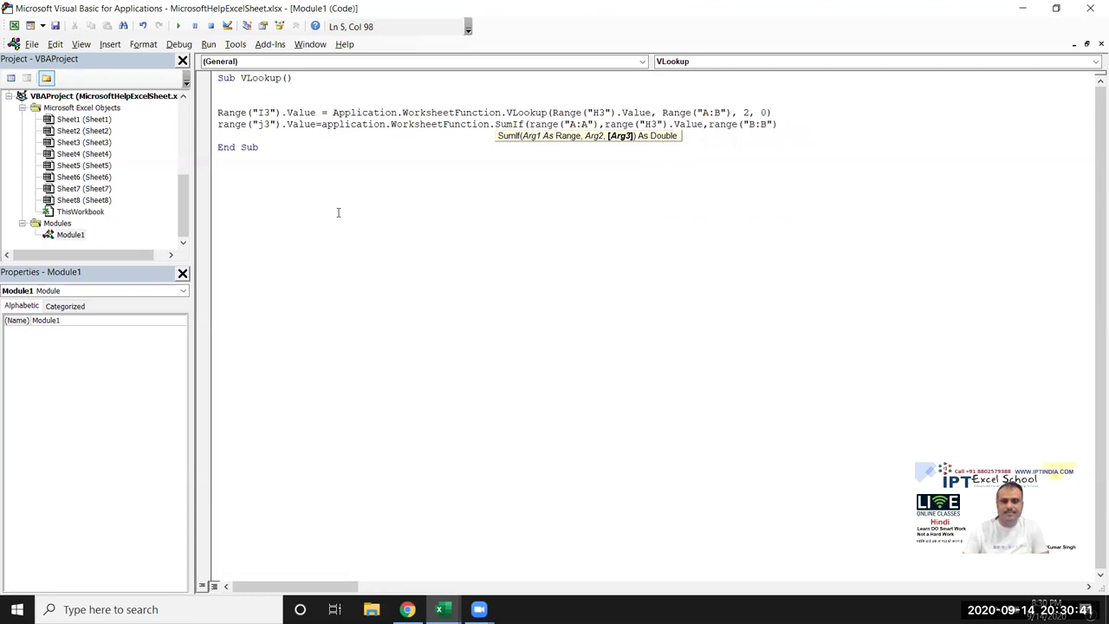
{"action": "type", "text": ")"}
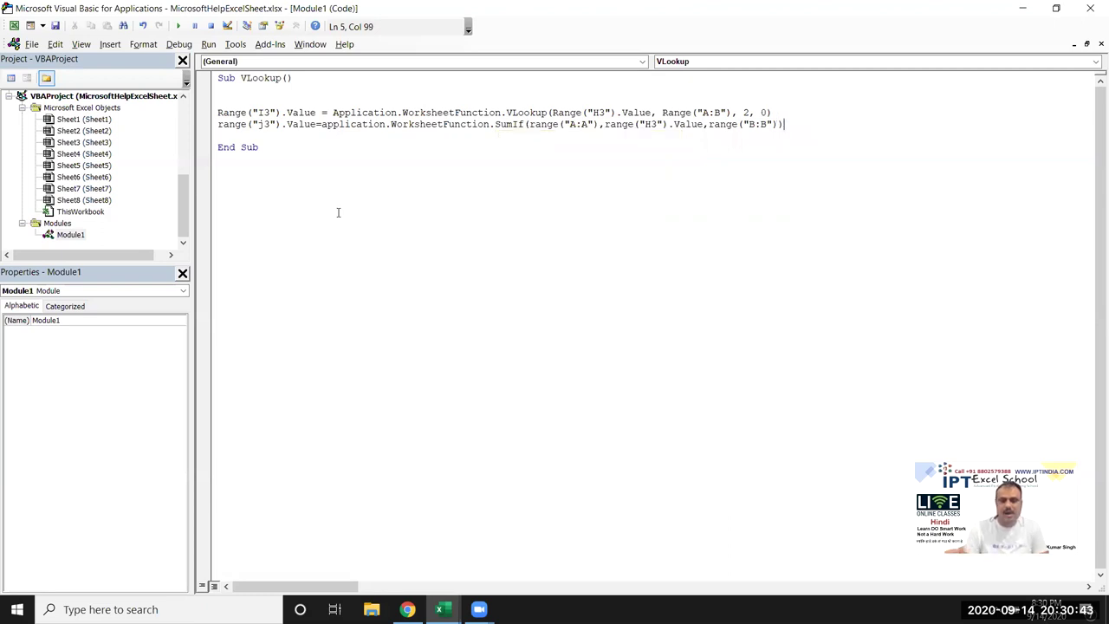
{"action": "left_click", "coordinate": [477, 195]}
{"action": "left_click", "coordinate": [290, 124]}
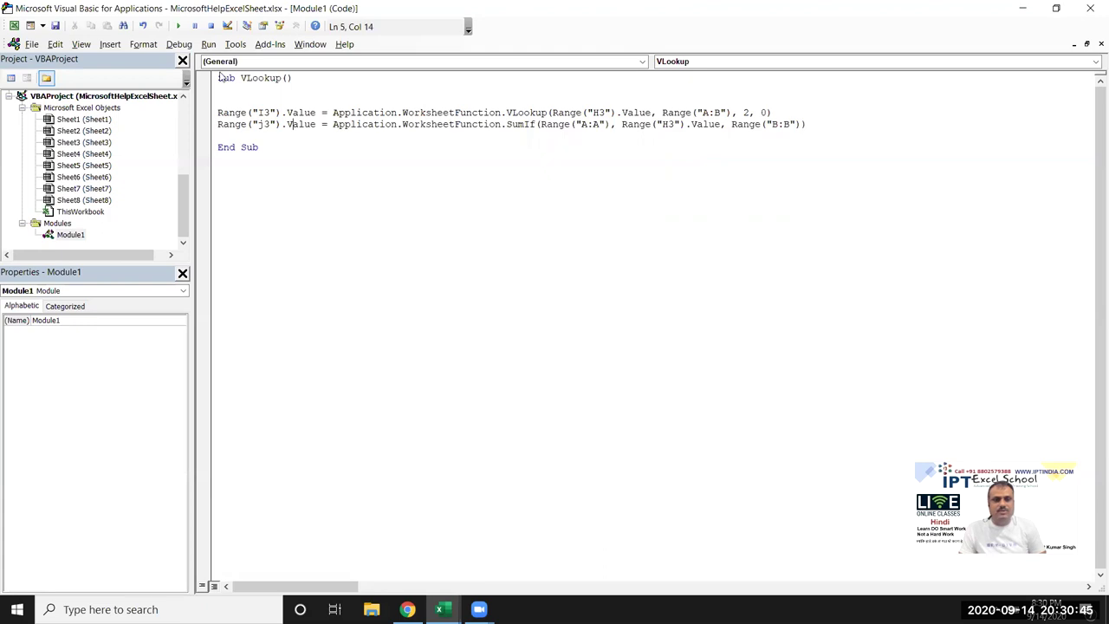
- Run the macro and check that J3 shows the SumIf total 465
{"action": "left_click", "coordinate": [181, 29]}
{"action": "key", "text": "alt+F11"}
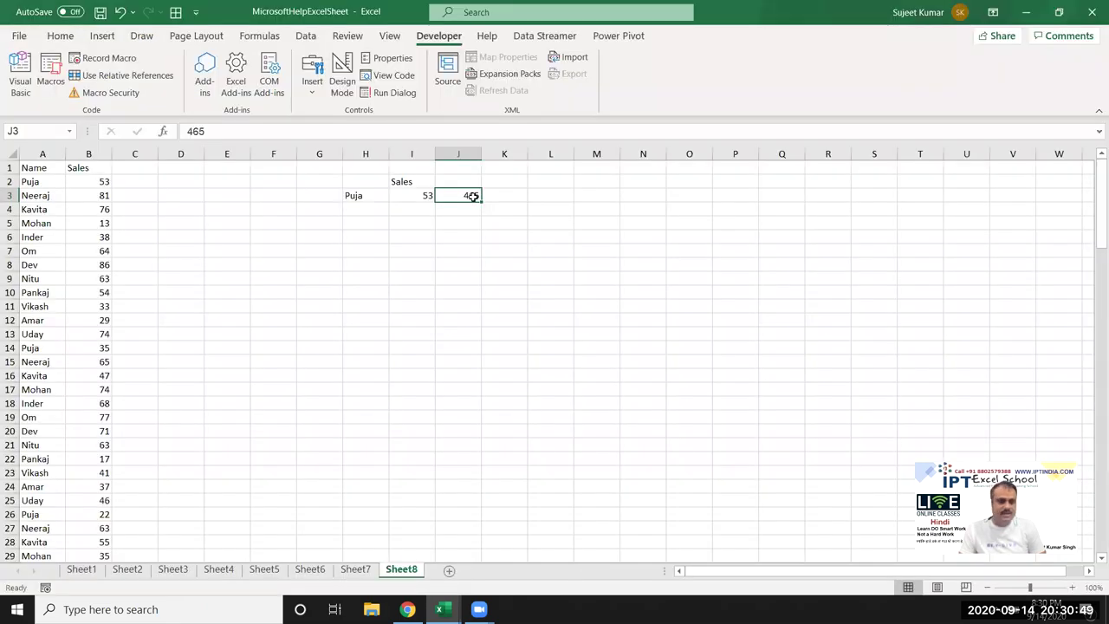
{"action": "left_click", "coordinate": [506, 182]}
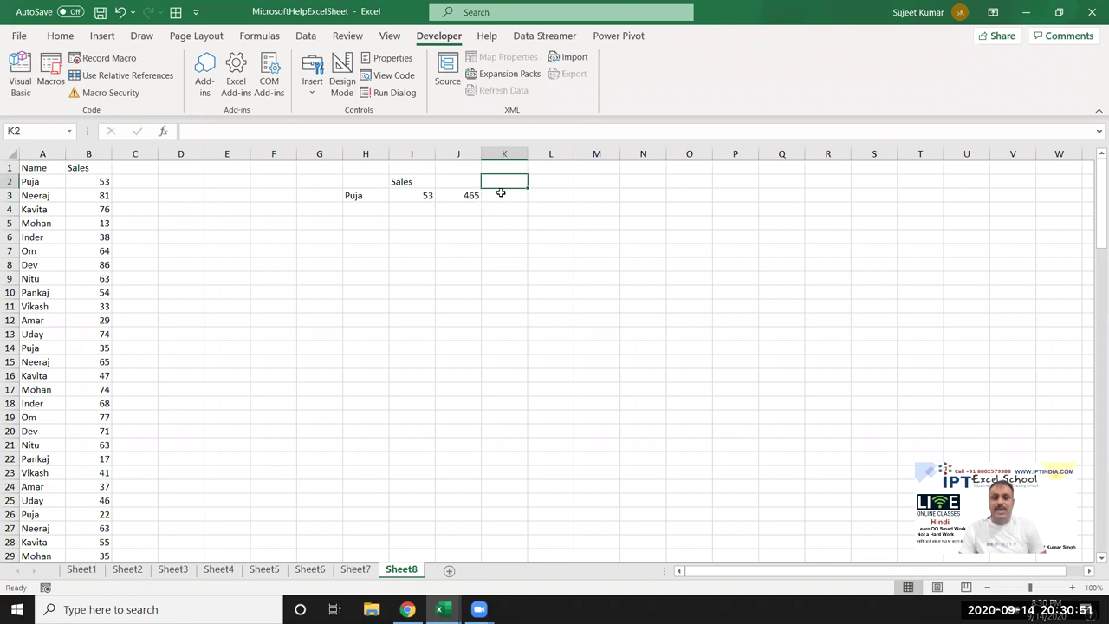
- Duplicate the SumIf line below and change its target cell to K3
{"action": "key", "text": "alt+F11"}
{"action": "left_click", "coordinate": [217, 124]}
{"action": "key", "text": "shift+Down"}
{"action": "key", "text": "ctrl+c"}
{"action": "key", "text": "Down"}
{"action": "key", "text": "ctrl+v"}
{"action": "left_click", "coordinate": [260, 136]}
{"action": "key", "text": "BackSpace"}
{"action": "type", "text": "k"}
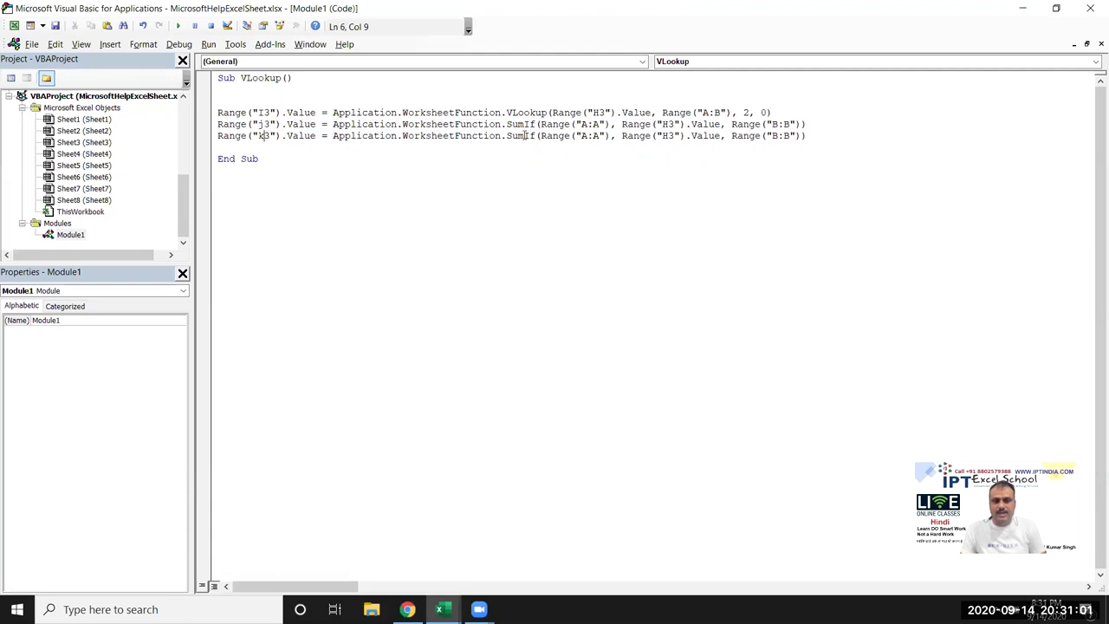
- Replace the SumIf call on the K3 line with SumIfs(
{"action": "left_click_drag", "start_coordinate": [506, 136], "coordinate": [812, 144]}
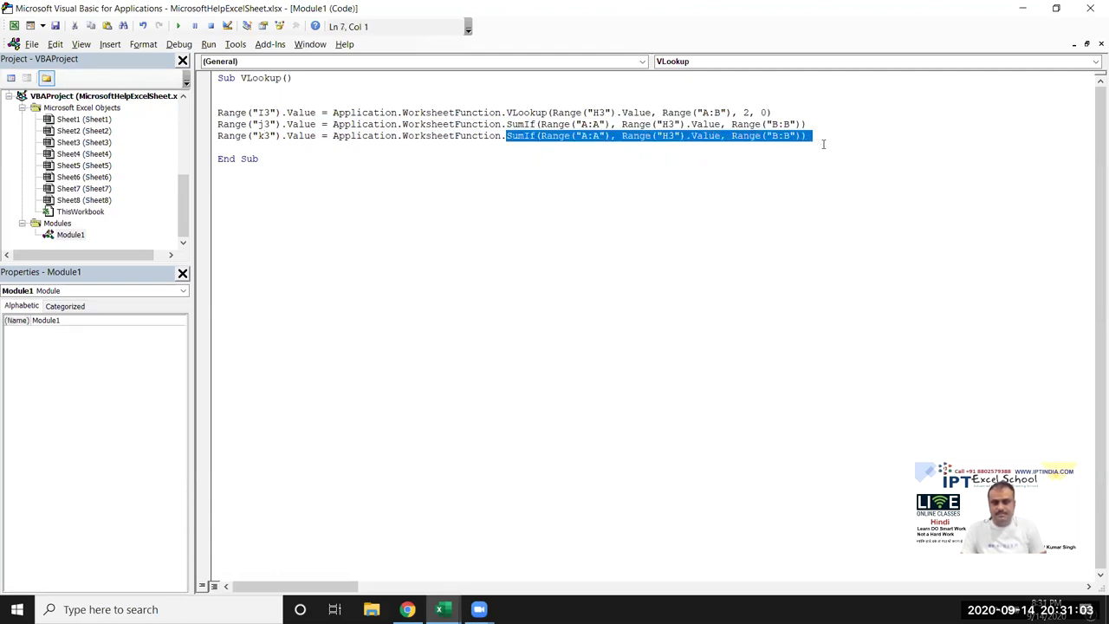
{"action": "key", "text": "Delete"}
{"action": "type", "text": "sum"}
{"action": "key", "text": "Down"}
{"action": "key", "text": "Down"}
{"action": "key", "text": "Tab"}
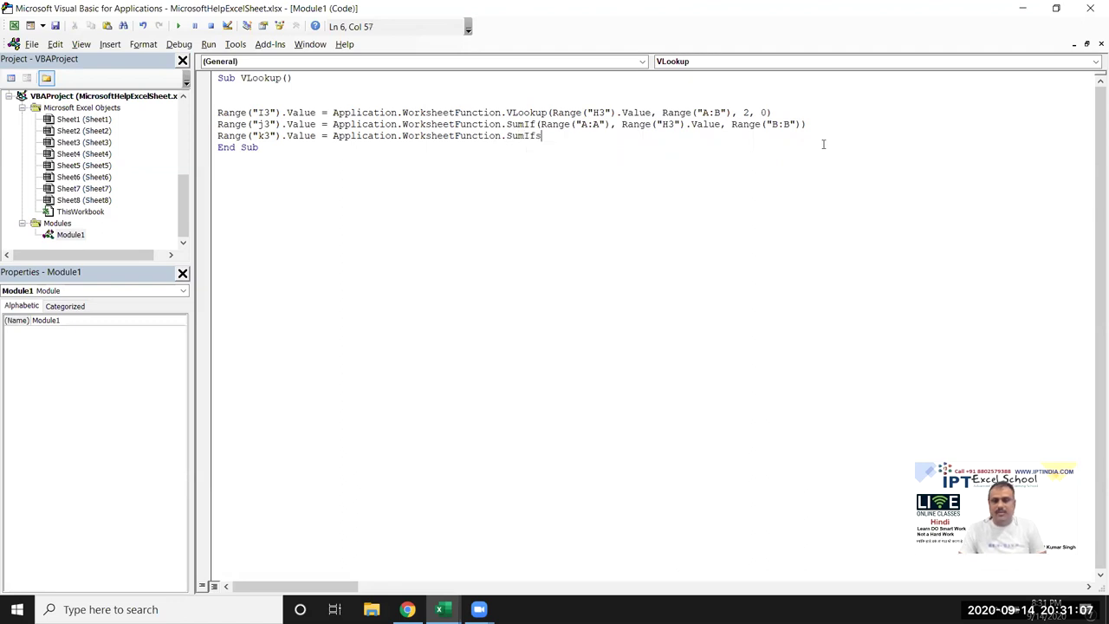
{"action": "type", "text": "("}
- Give SumIfs the arguments range("b:B"), range("A:A"), range("H3").Value
{"action": "key", "text": "alt+F11"}
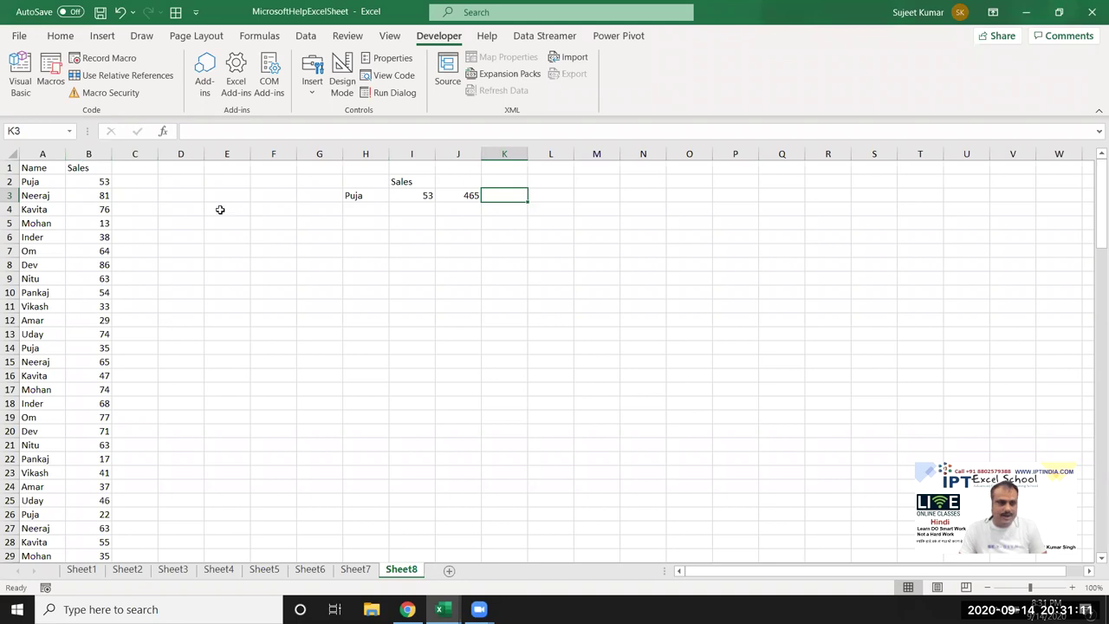
{"action": "key", "text": "alt+F11"}
{"action": "type", "text": "rang"}
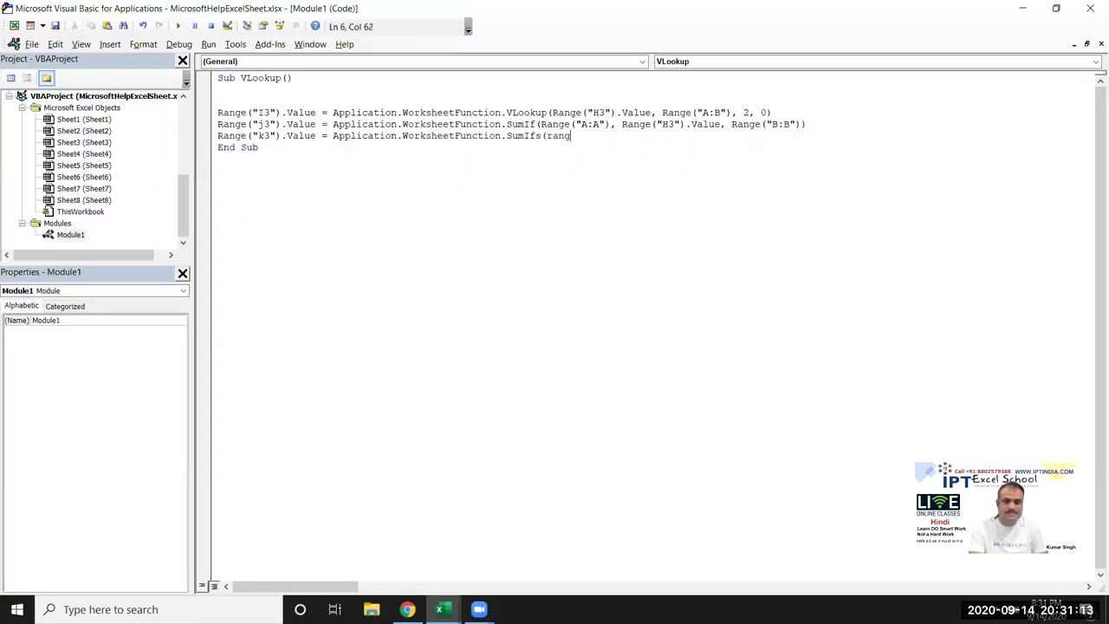
{"action": "type", "text": "e(\"b"}
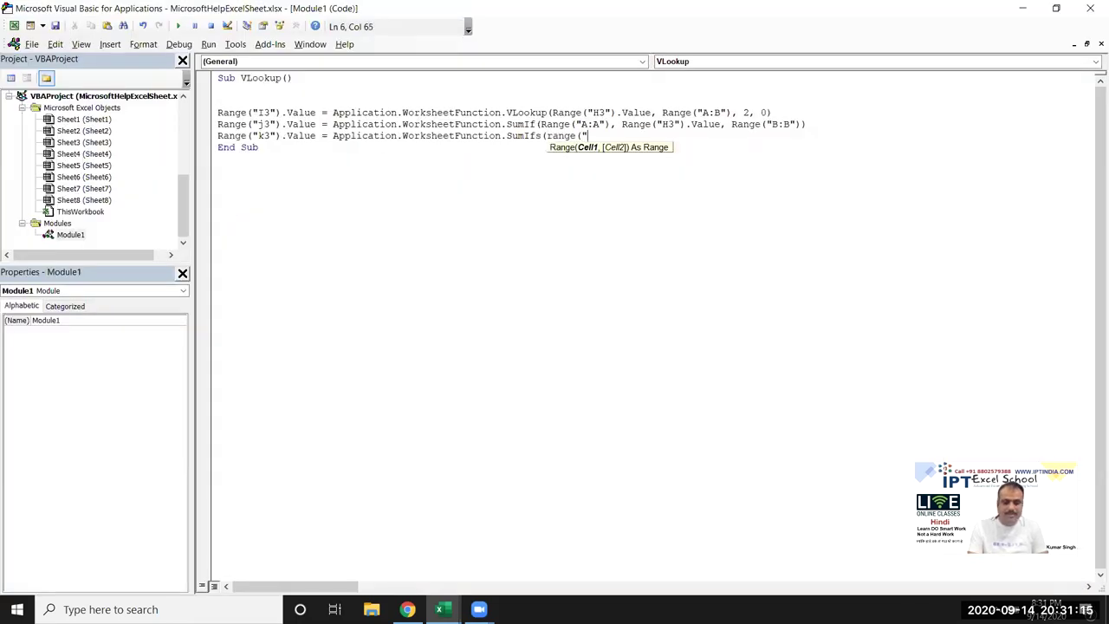
{"action": "type", "text": ":B\""}
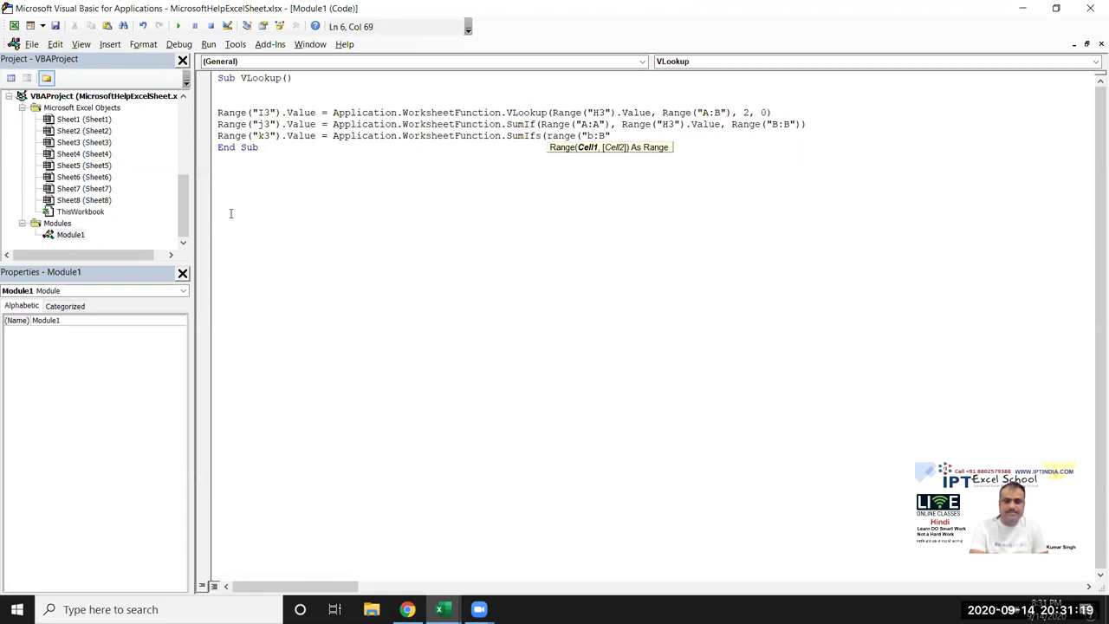
{"action": "type", "text": "),"}
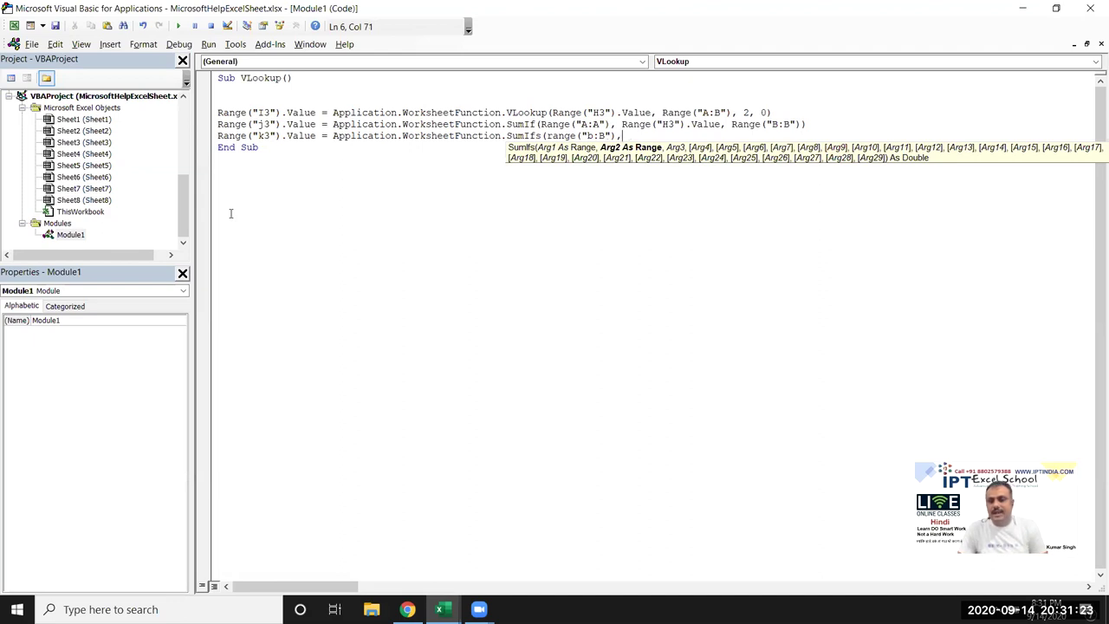
{"action": "key", "text": "alt+F11"}
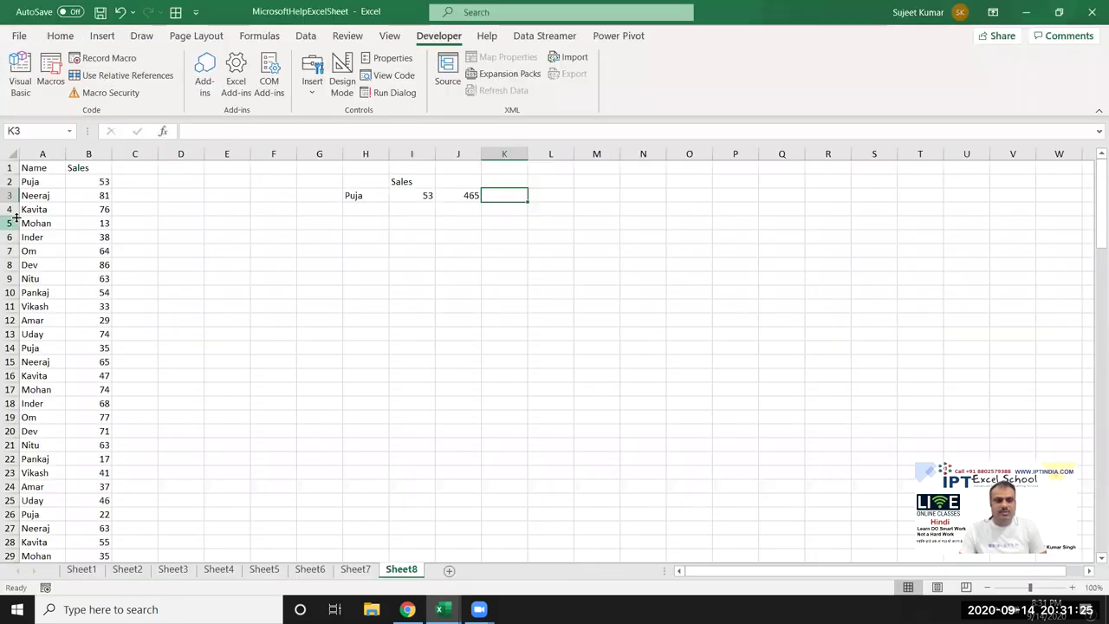
{"action": "key", "text": "alt+F11"}
{"action": "type", "text": "range(\"b:B\"),range(\"A:A\""}
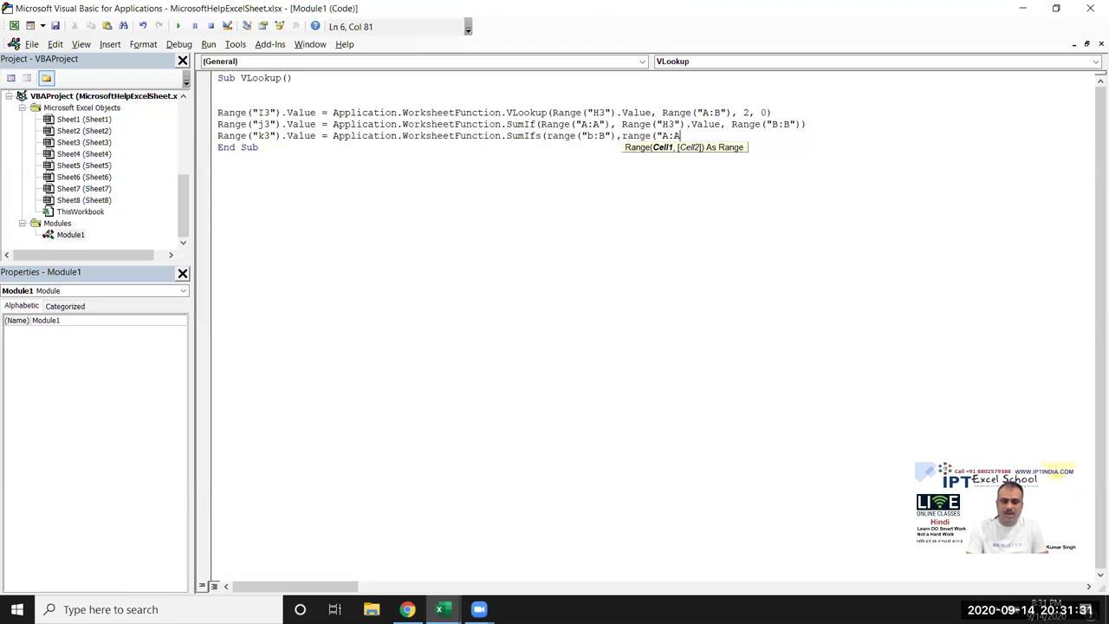
{"action": "type", "text": ")"}
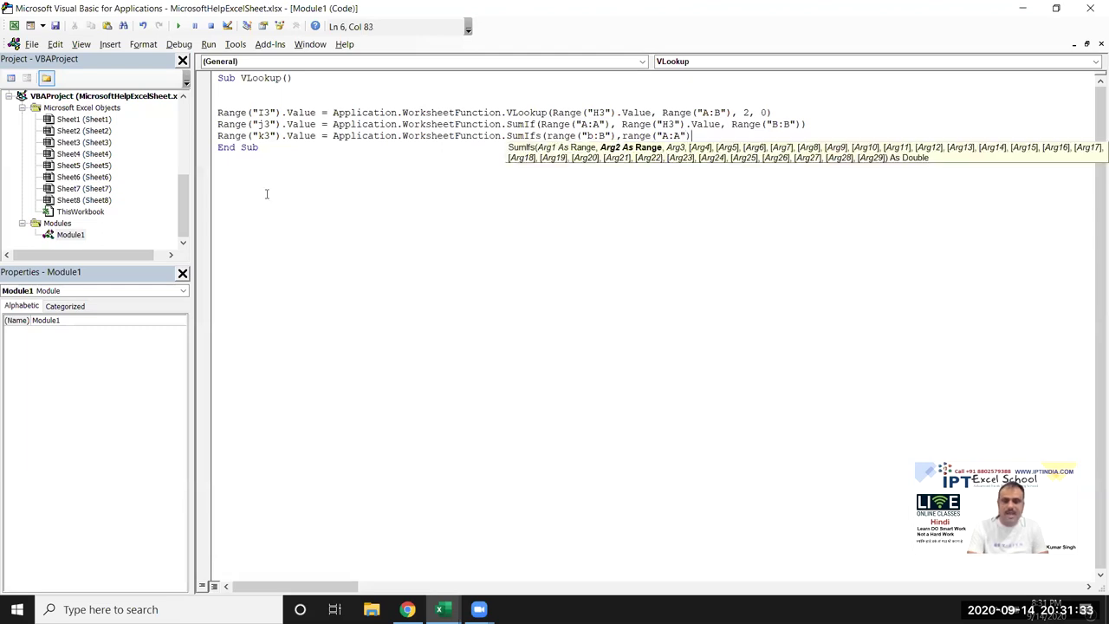
{"action": "type", "text": ","}
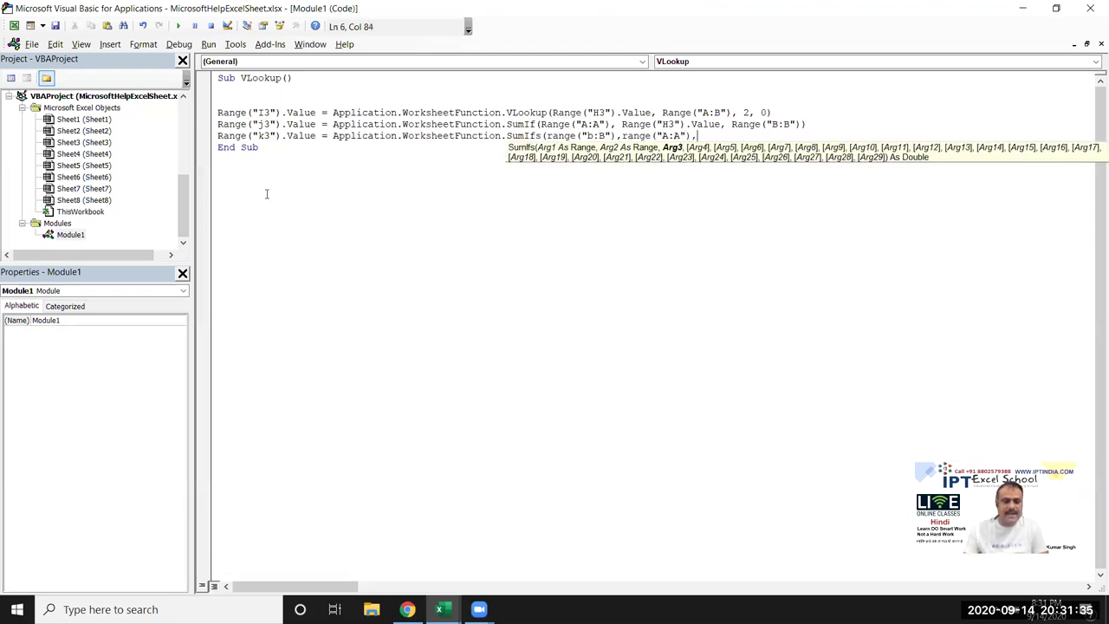
{"action": "key", "text": "alt+F11"}
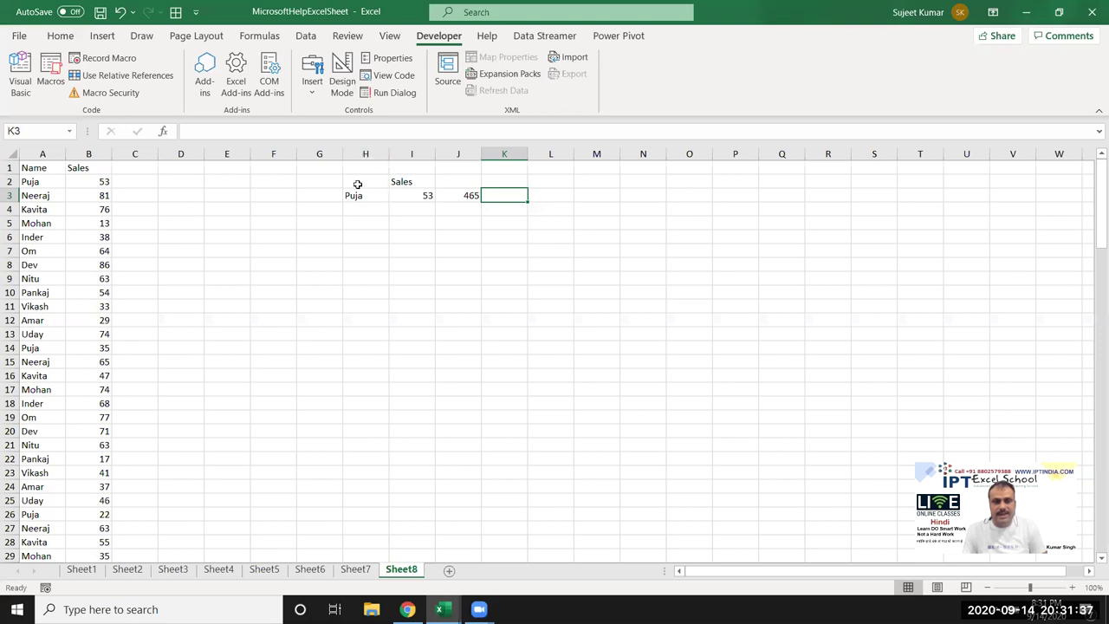
{"action": "key", "text": "alt+F11"}
{"action": "type", "text": "range(\"b:B\"),range(\"A:A\"),range("}
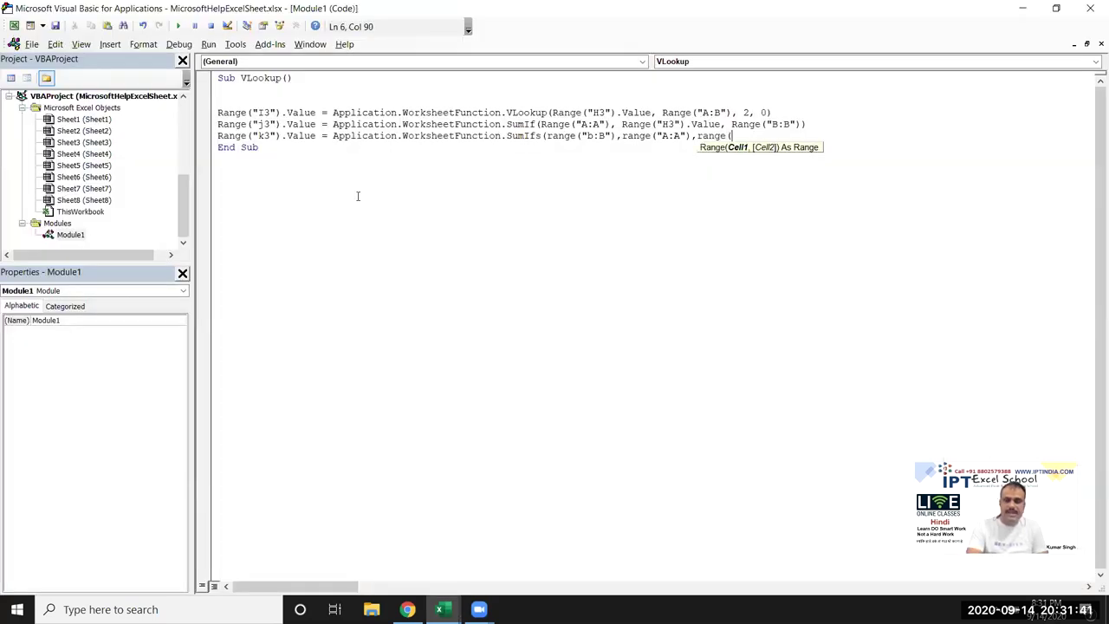
{"action": "type", "text": "\"H"}
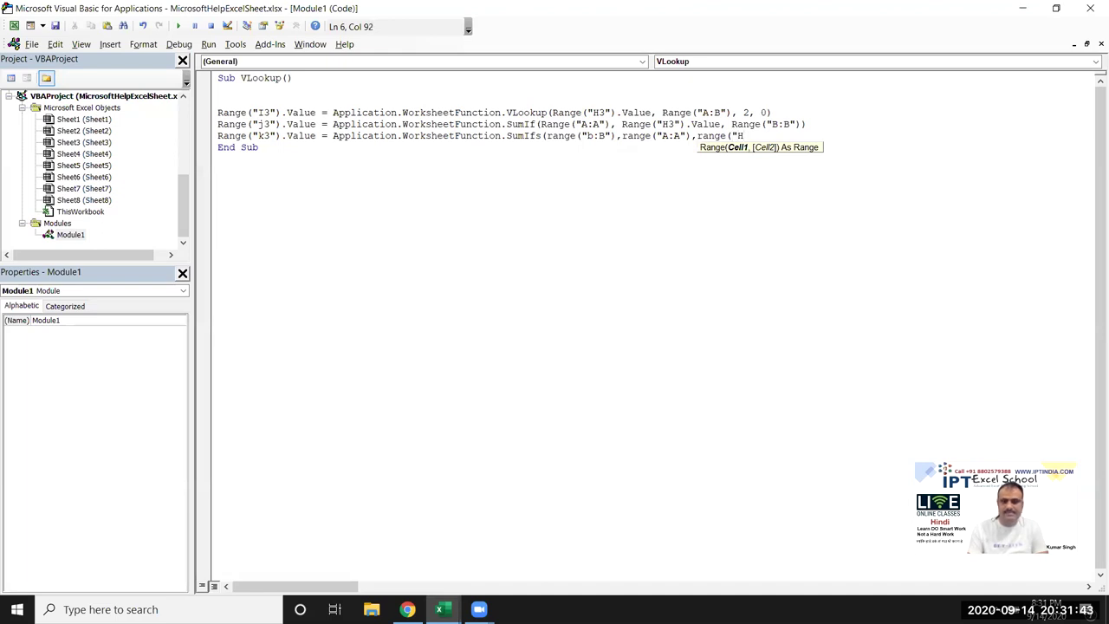
{"action": "type", "text": "3\").v"}
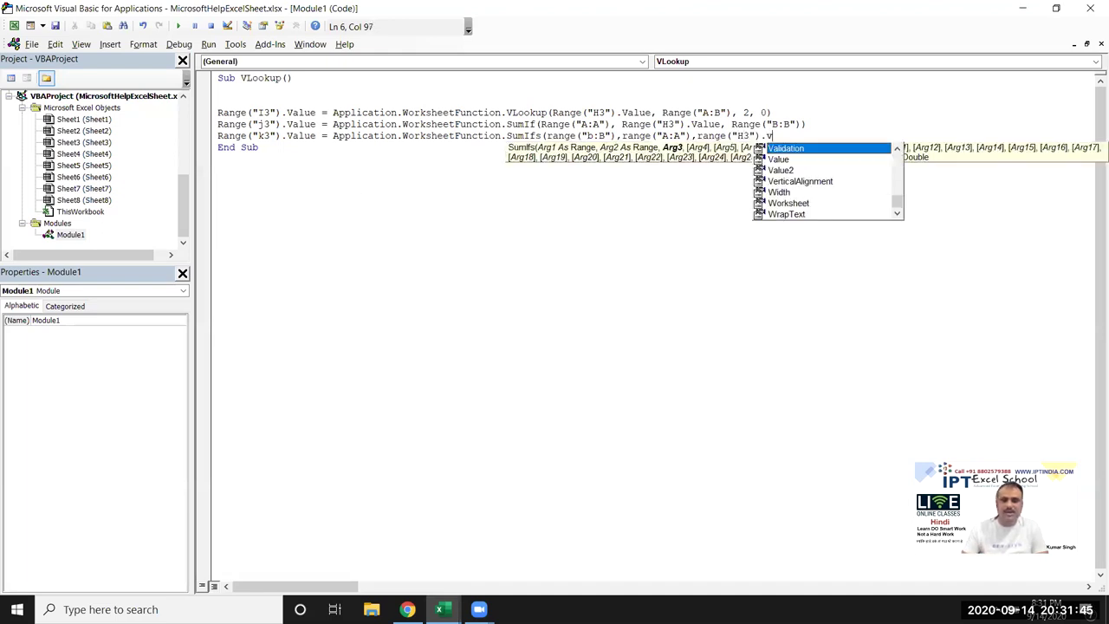
{"action": "key", "text": "Tab"}
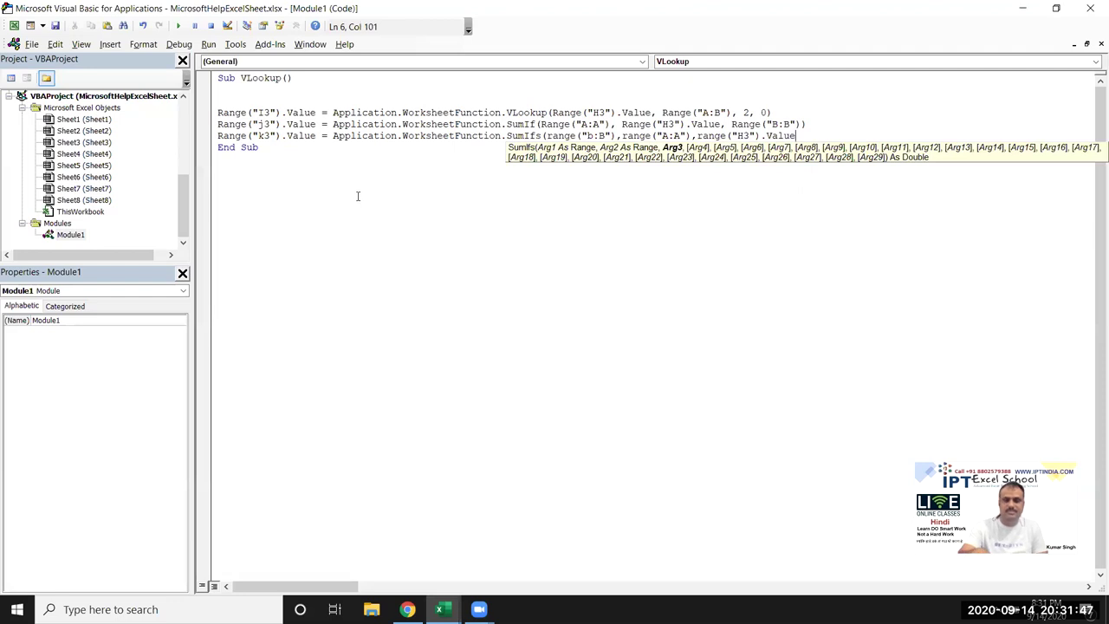
{"action": "type", "text": ")"}
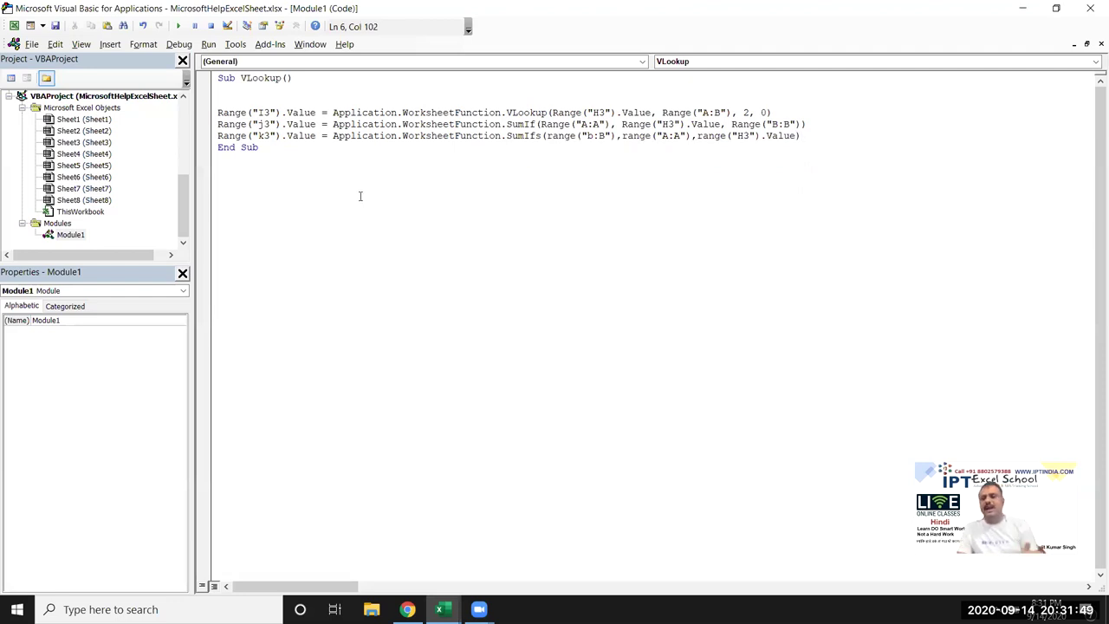
- Run the macro and confirm K3 shows the SumIfs total 465 for Puja, matching J3
{"action": "left_click", "coordinate": [354, 191]}
{"action": "left_click", "coordinate": [264, 137]}
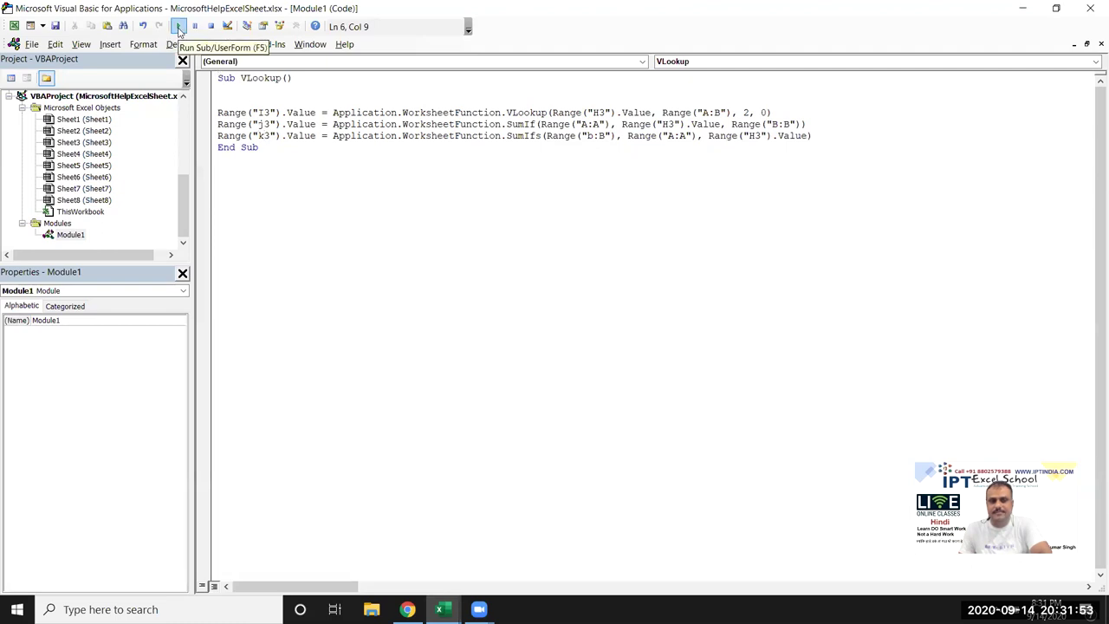
{"action": "left_click", "coordinate": [179, 29]}
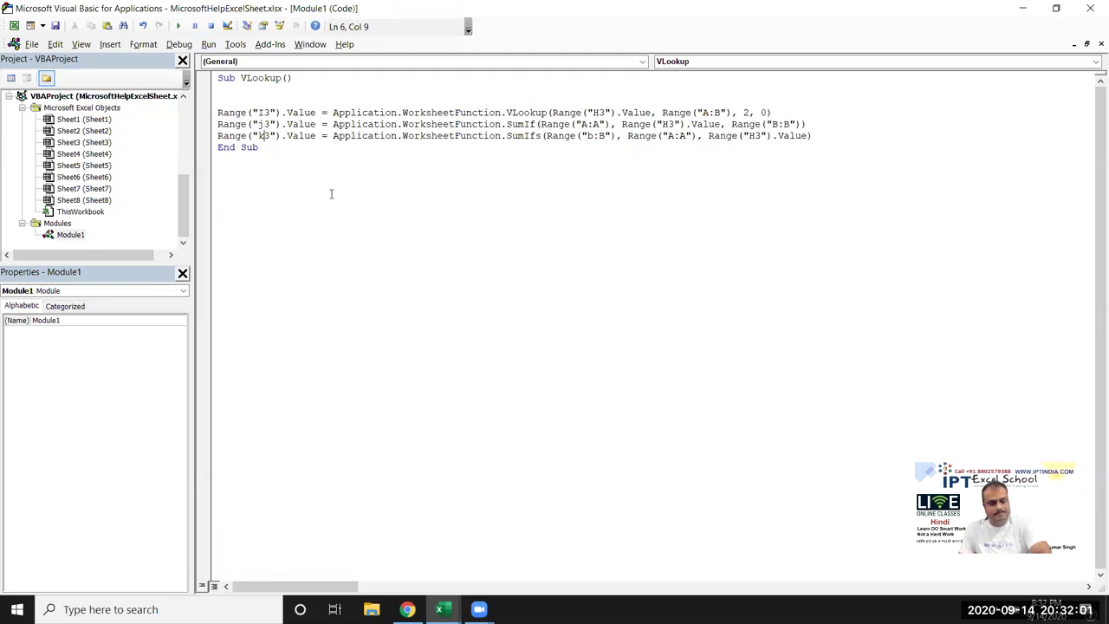
{"action": "key", "text": "alt+F11"}
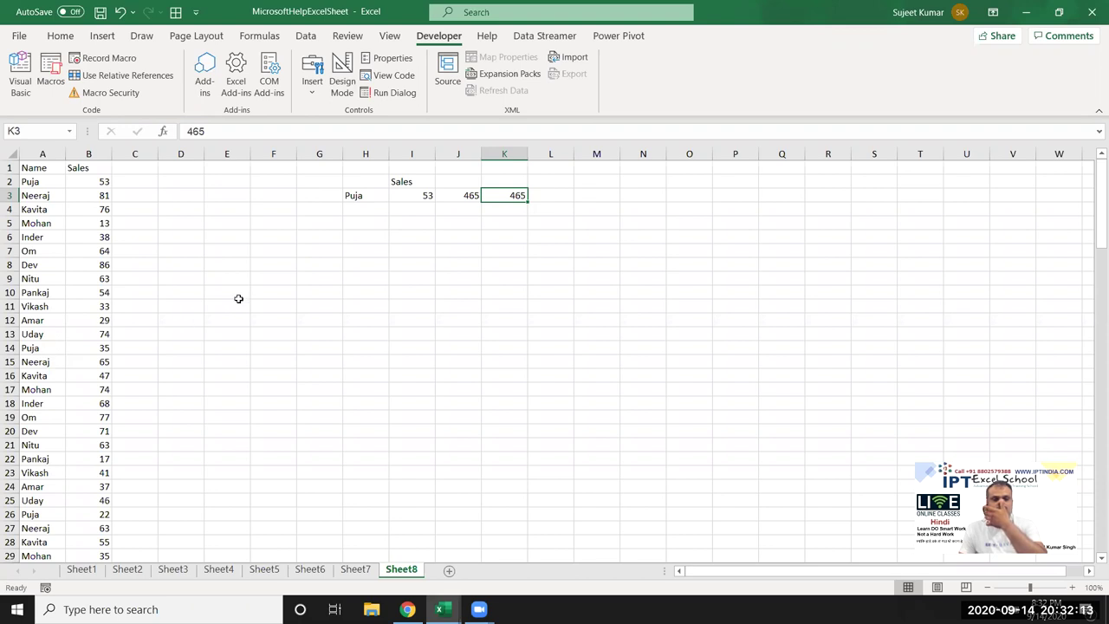
{"action": "left_click", "coordinate": [367, 197]}
- Add a new empty Sub rr() macro below the existing macro in Module1
{"action": "left_click_drag", "start_coordinate": [368, 196], "coordinate": [381, 277]}
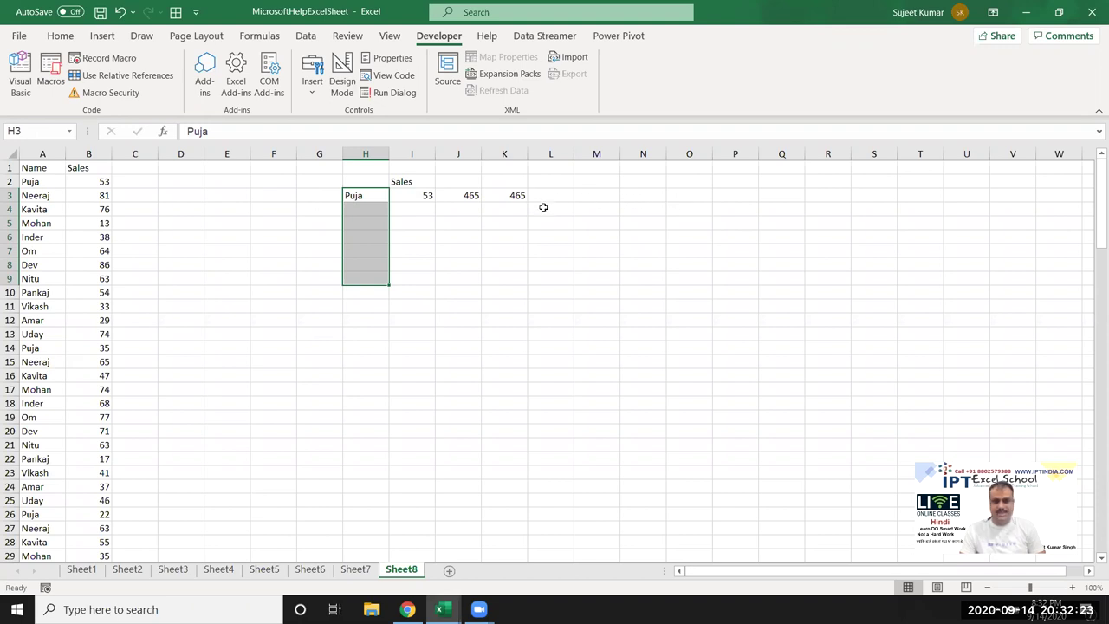
{"action": "key", "text": "alt+F11"}
{"action": "left_click", "coordinate": [244, 171]}
{"action": "type", "text": "sub rr("}
{"action": "key", "text": "Return"}
{"action": "key", "text": "Tab"}
- Fill H3 down to H7 so Neeraj, Kavita, Mohan and Inder follow Puja
{"action": "key", "text": "alt+F11"}
{"action": "left_click", "coordinate": [355, 199]}
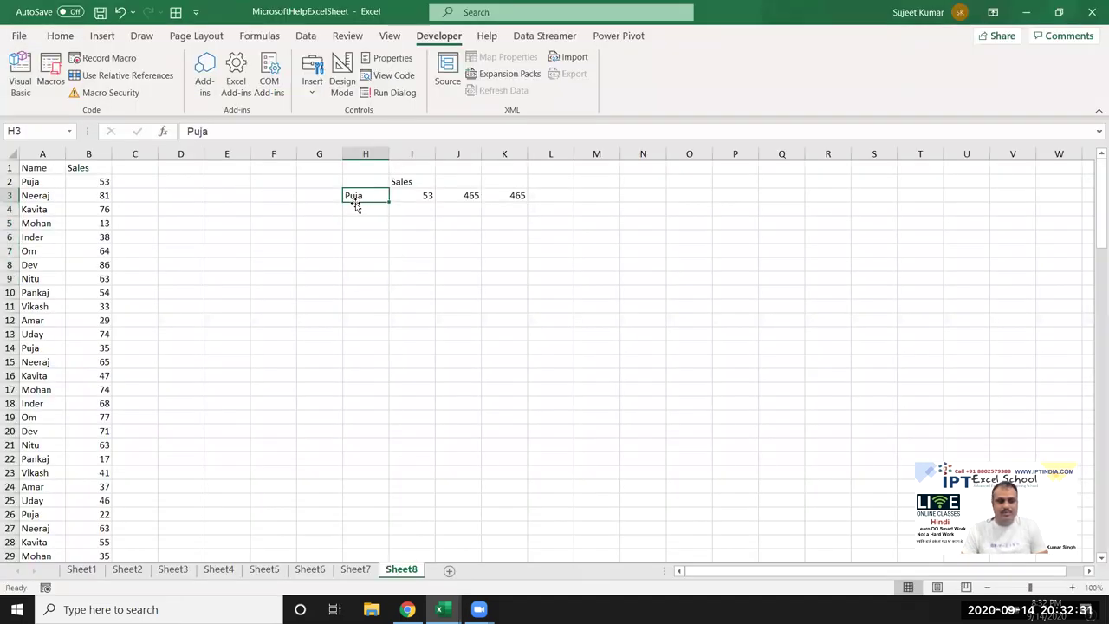
{"action": "left_click_drag", "start_coordinate": [389, 202], "coordinate": [389, 258]}
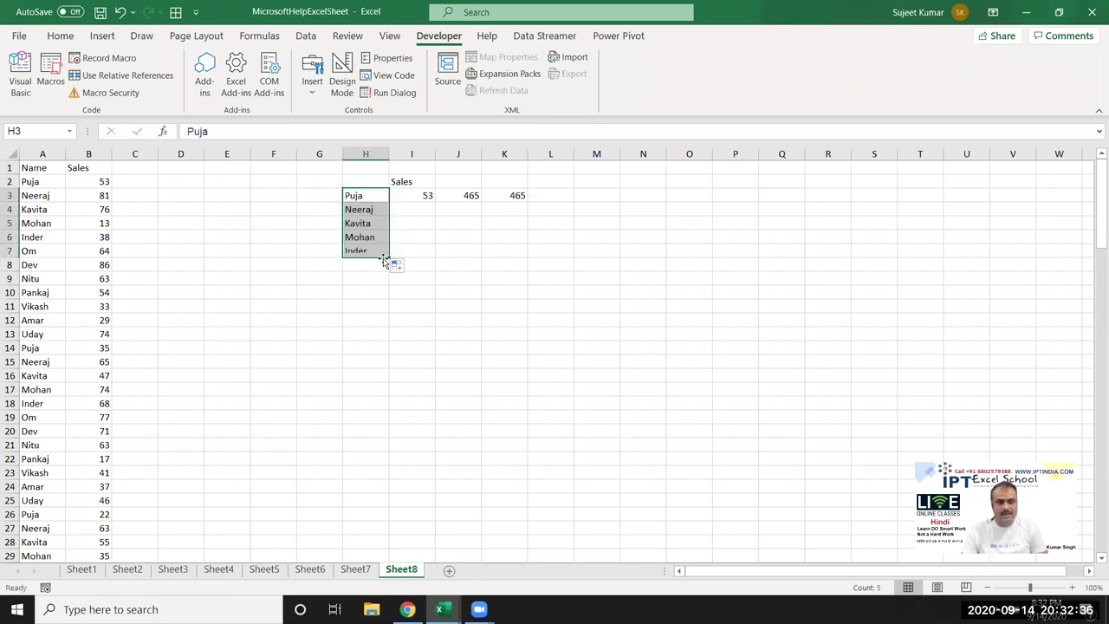
{"action": "left_click", "coordinate": [352, 195]}
{"action": "left_click", "coordinate": [363, 250]}
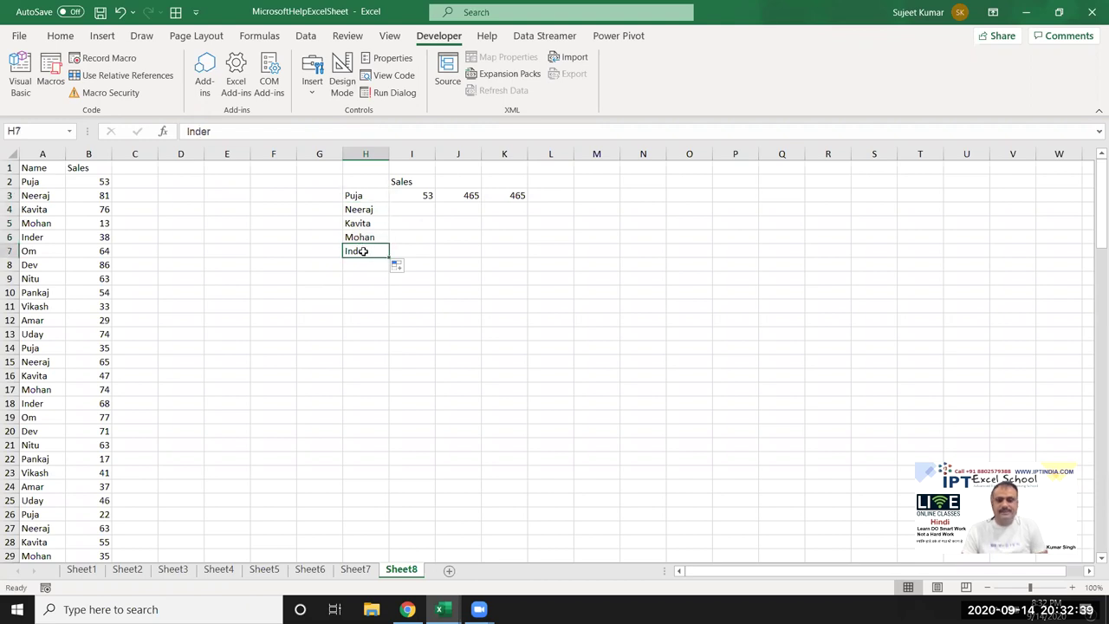
- Start the loop line 'for i =7 to' inside the rr macro
{"action": "key", "text": "alt+F11"}
{"action": "key", "text": "Up"}
{"action": "type", "text": "for i ="}
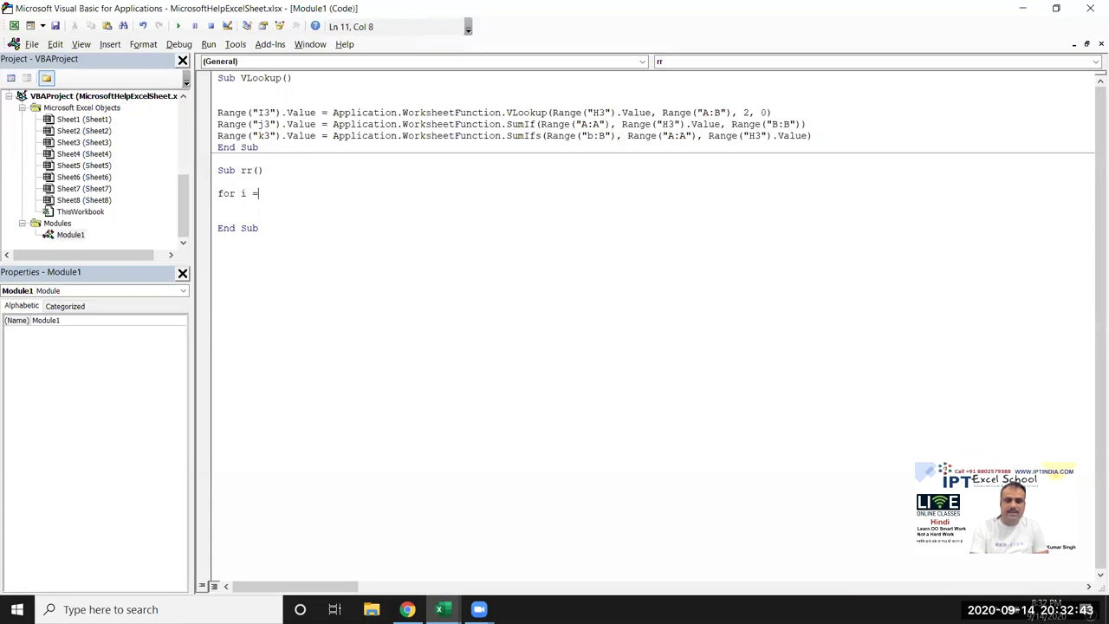
{"action": "type", "text": "7 to"}
- Correct the loop header to For i = 3 To 7, matching sheet rows 3–7
{"action": "key", "text": "BackSpace"}
{"action": "key", "text": "BackSpace"}
{"action": "key", "text": "BackSpace"}
{"action": "key", "text": "BackSpace"}
{"action": "type", "text": "3 "}
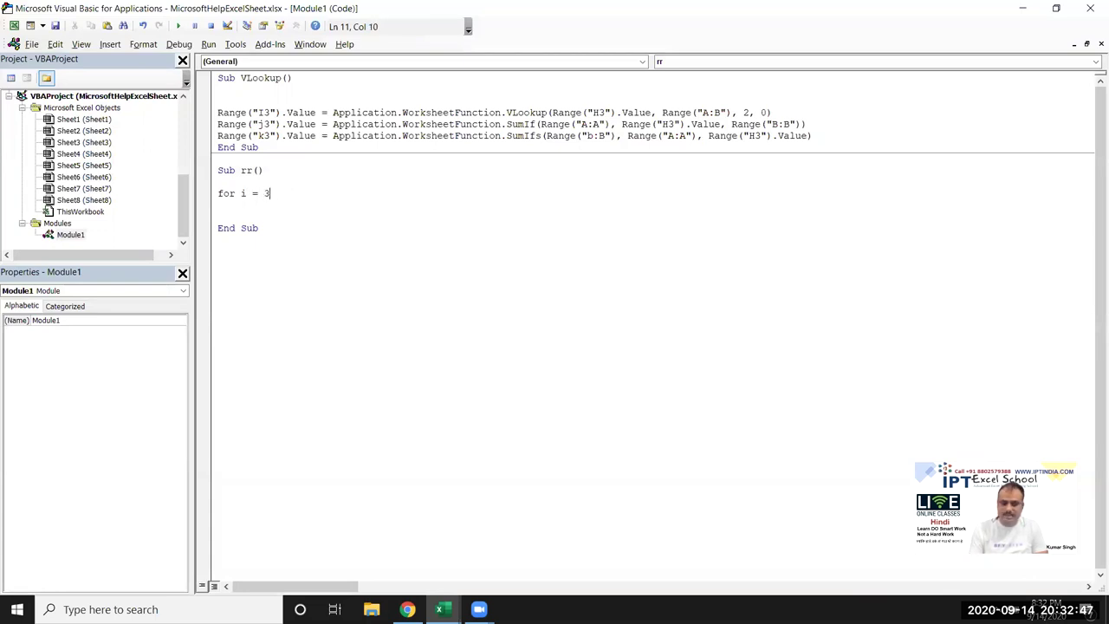
{"action": "type", "text": "to 7"}
{"action": "key", "text": "Return"}
{"action": "key", "text": "Return"}
{"action": "key", "text": "Return"}
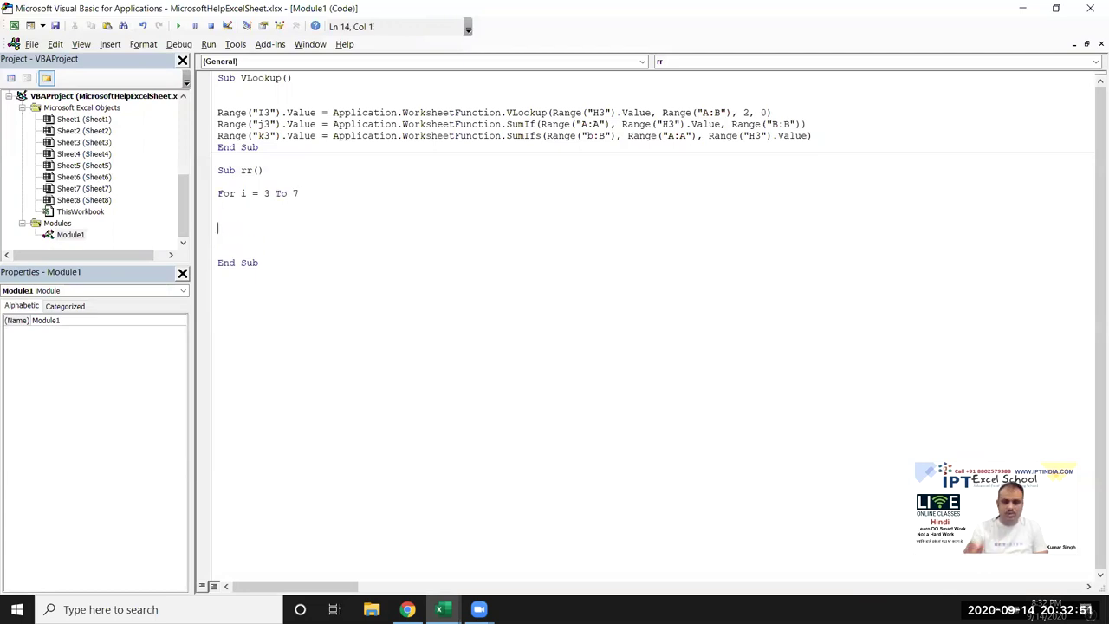
{"action": "key", "text": "alt+F11"}
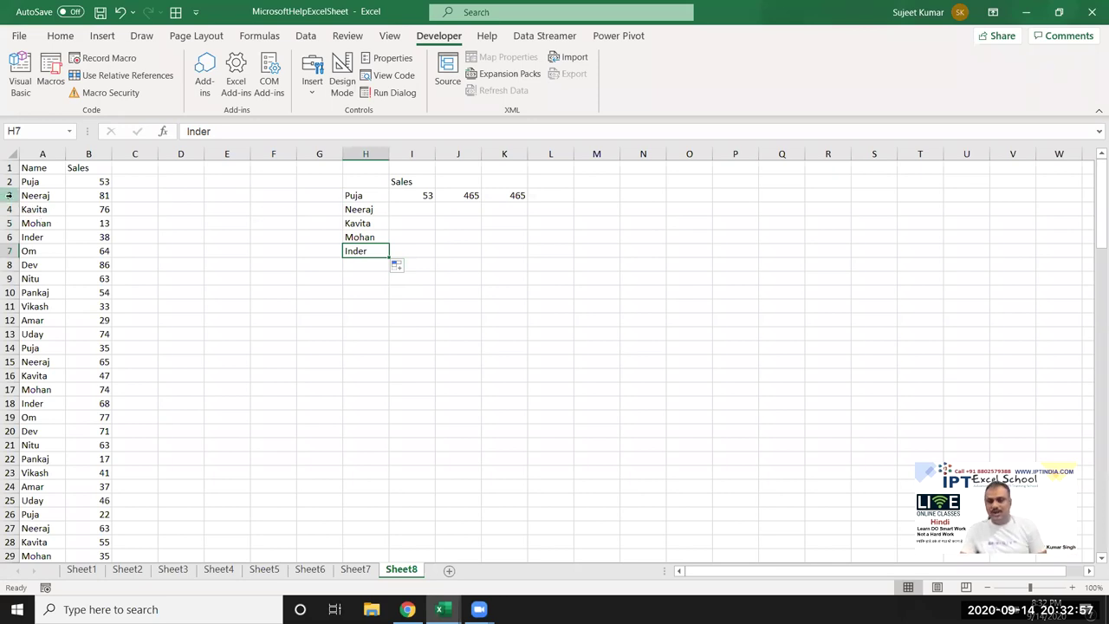
{"action": "left_click", "coordinate": [397, 196]}
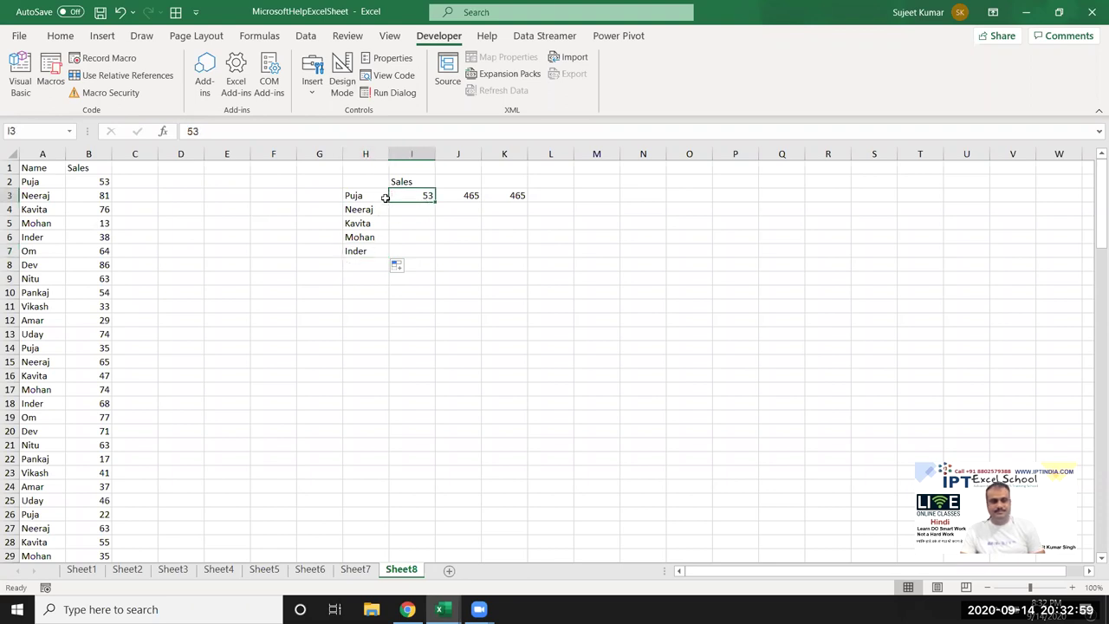
{"action": "left_click", "coordinate": [374, 250]}
{"action": "key", "text": "alt+F11"}
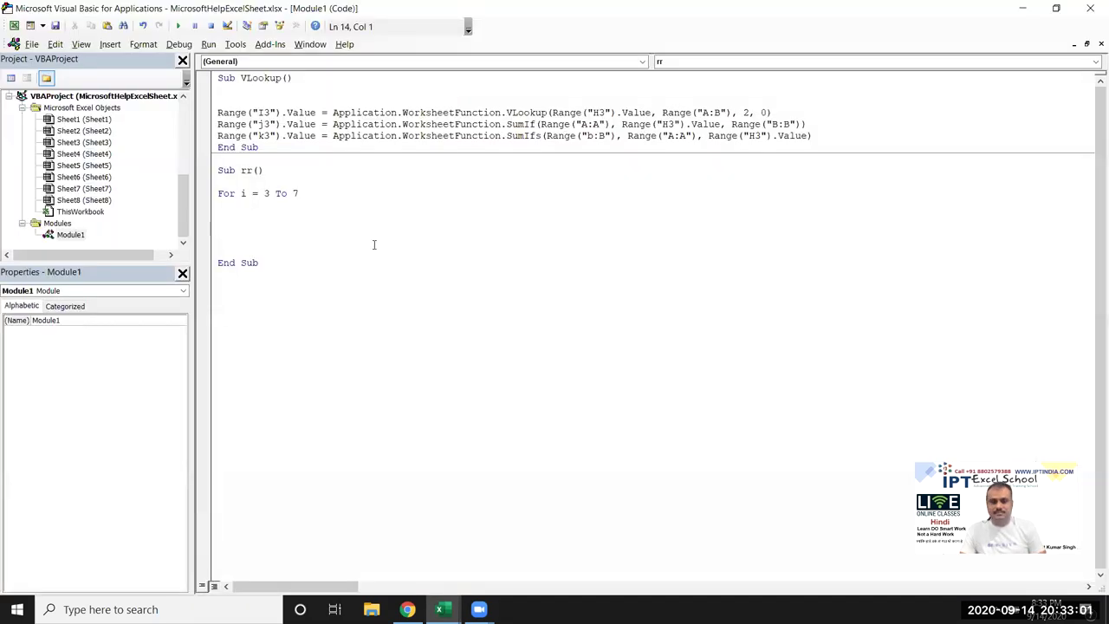
- Close the loop with Next i and select the existing VLookup line
{"action": "type", "text": "nex"}
{"action": "type", "text": "t i"}
{"action": "key", "text": "Return"}
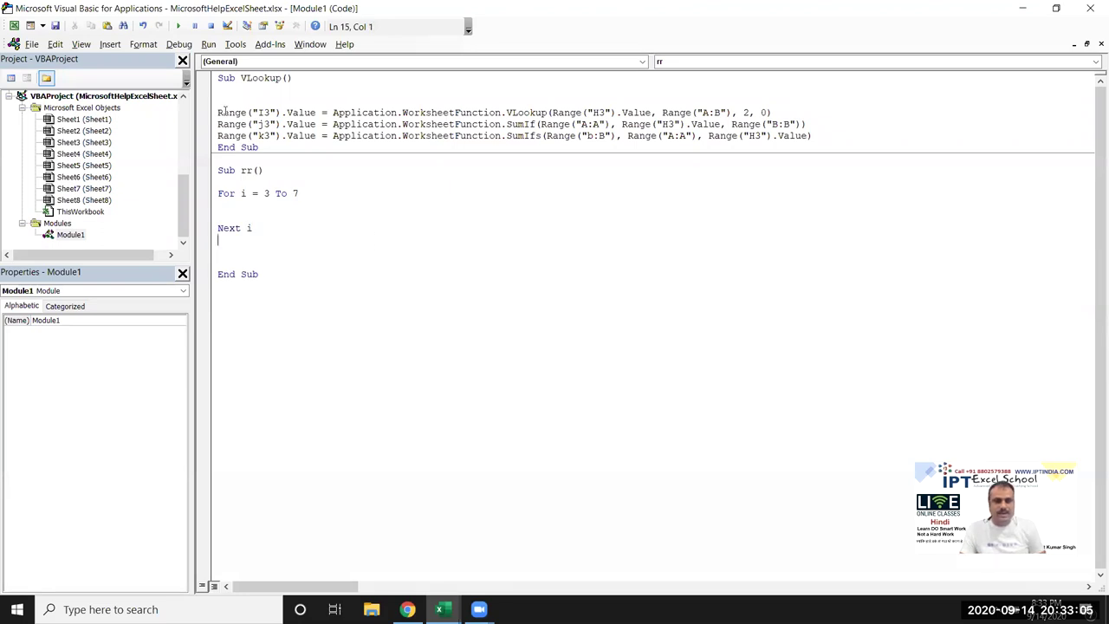
{"action": "key", "text": "alt+F11"}
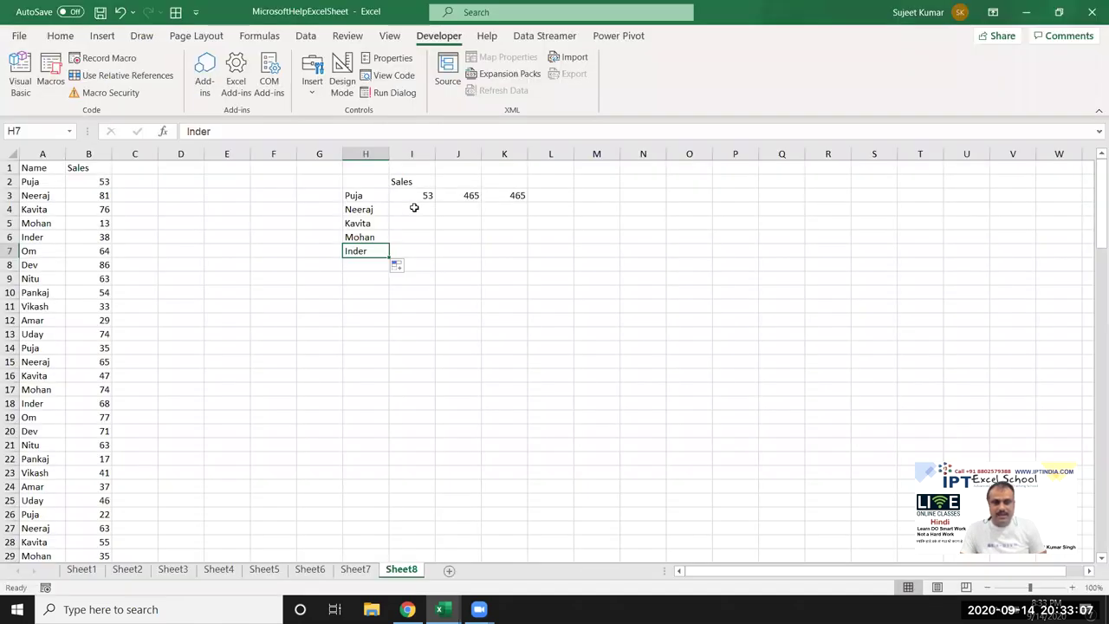
{"action": "key", "text": "alt+F11"}
{"action": "left_click_drag", "start_coordinate": [217, 113], "coordinate": [797, 108]}
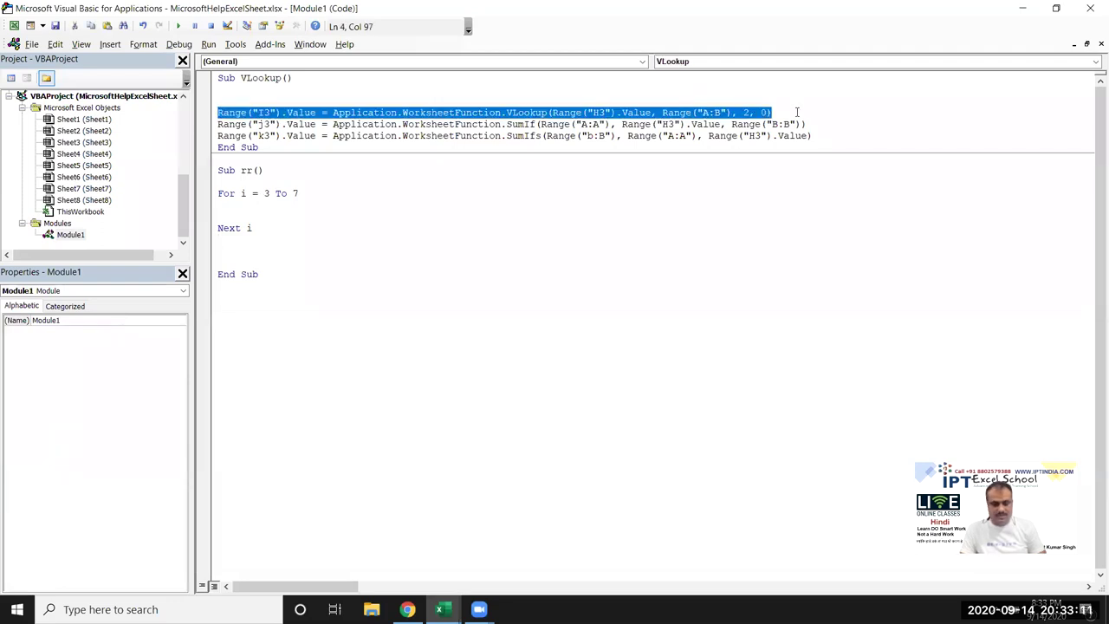
- Paste the VLookup line into the loop and change its target to Range("I" & i)
{"action": "key", "text": "ctrl+c"}
{"action": "left_click", "coordinate": [255, 210]}
{"action": "key", "text": "ctrl+v"}
{"action": "left_click", "coordinate": [385, 246]}
{"action": "key", "text": "Delete"}
{"action": "type", "text": "& i"}
{"action": "left_click", "coordinate": [367, 251]}
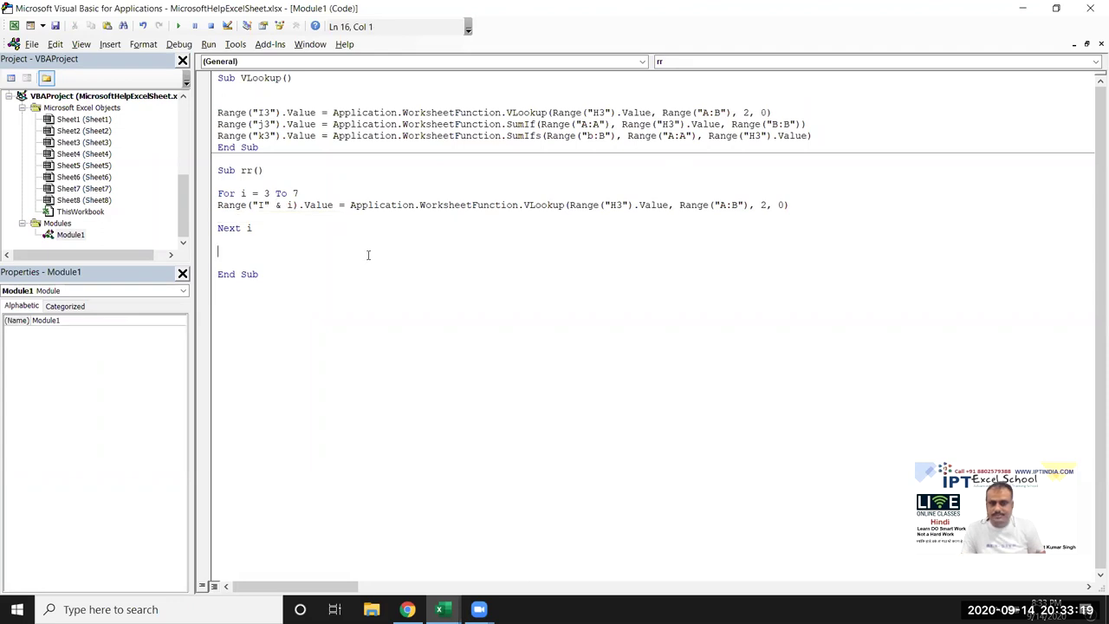
- Make the lookup read Range("H" & i), then check I3:I7 shows 53, 81, 76, 13, 38
{"action": "left_click", "coordinate": [619, 204]}
{"action": "key", "text": "BackSpace"}
{"action": "key", "text": "Right"}
{"action": "type", "text": "&"}
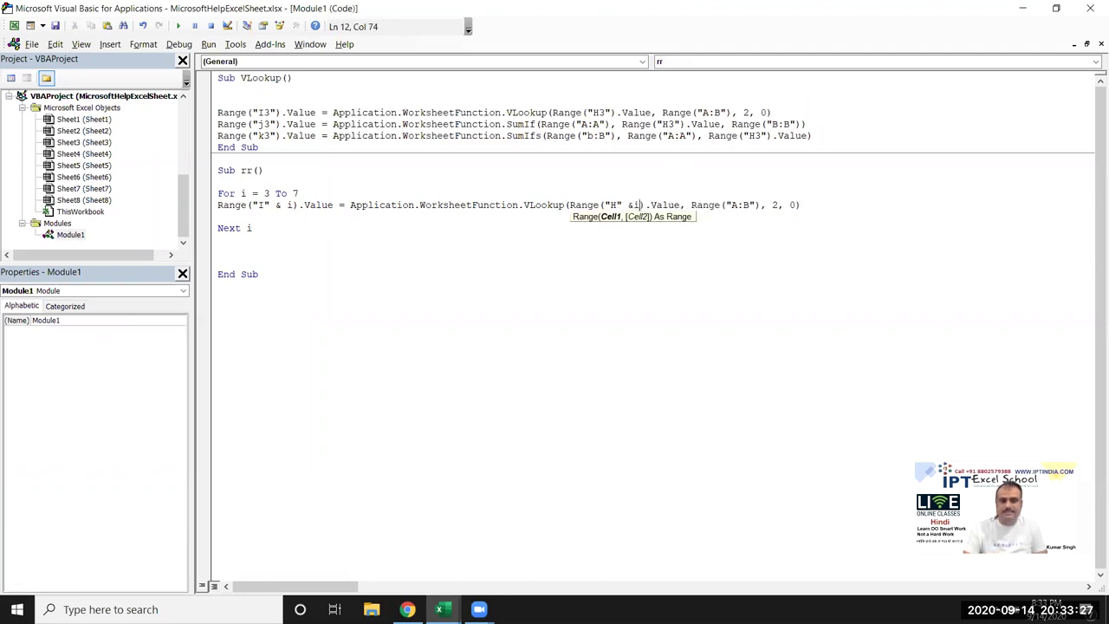
{"action": "type", "text": " i"}
{"action": "left_click", "coordinate": [688, 279]}
{"action": "left_click", "coordinate": [308, 223]}
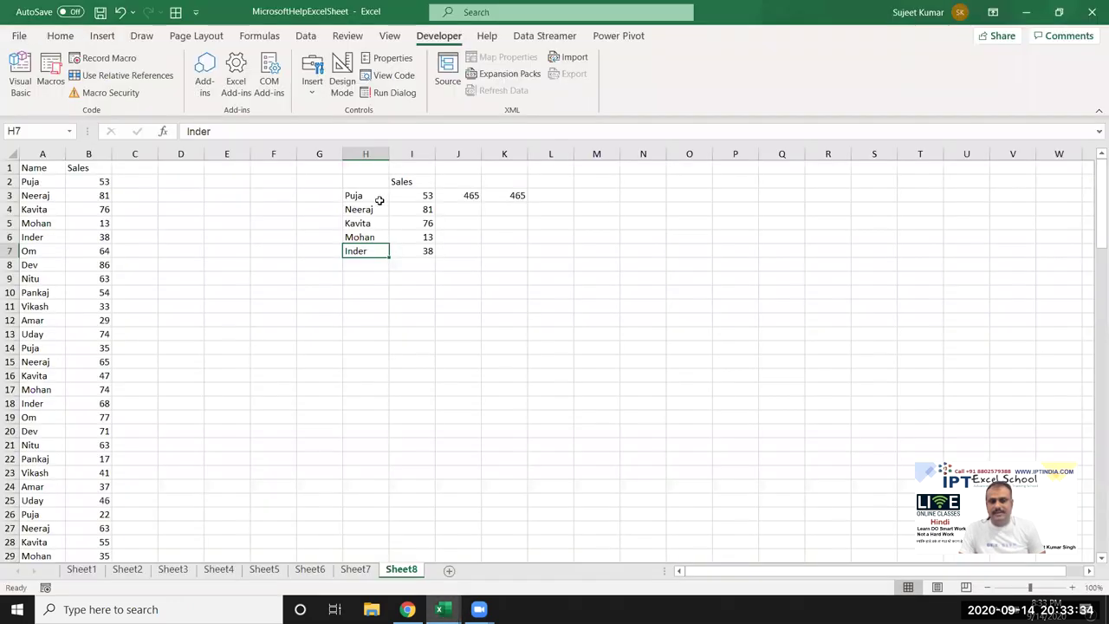
{"action": "key", "text": "alt+F11"}
{"action": "left_click_drag", "start_coordinate": [425, 250], "coordinate": [417, 192]}
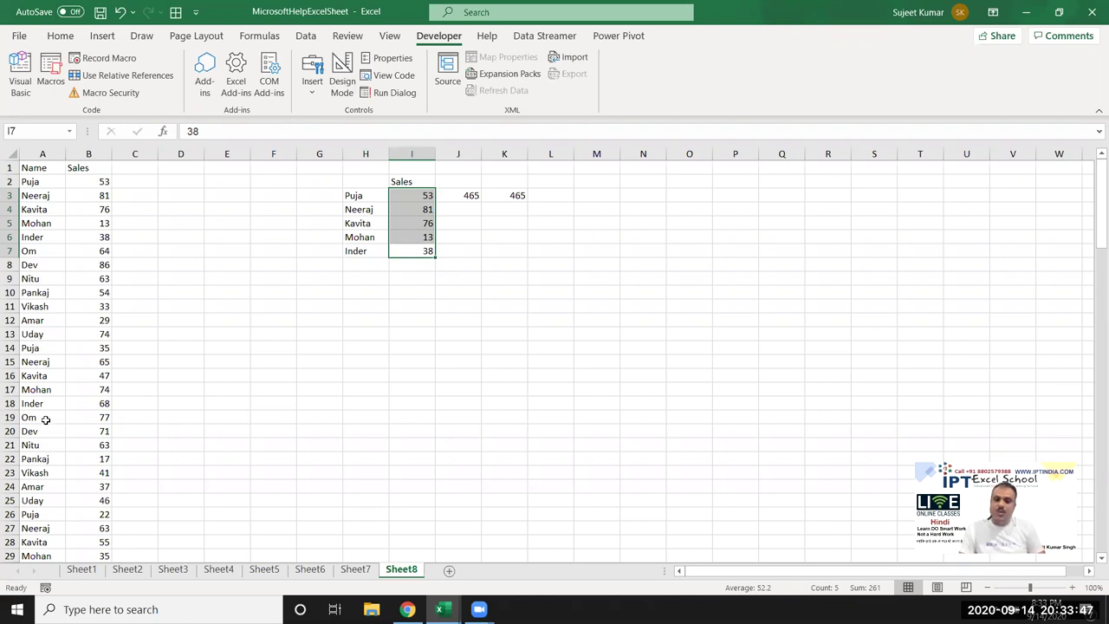
- Go back to the rr macro and select its Range("I" & i) VLookup line
{"action": "key", "text": "alt+F11"}
{"action": "left_click", "coordinate": [217, 208]}
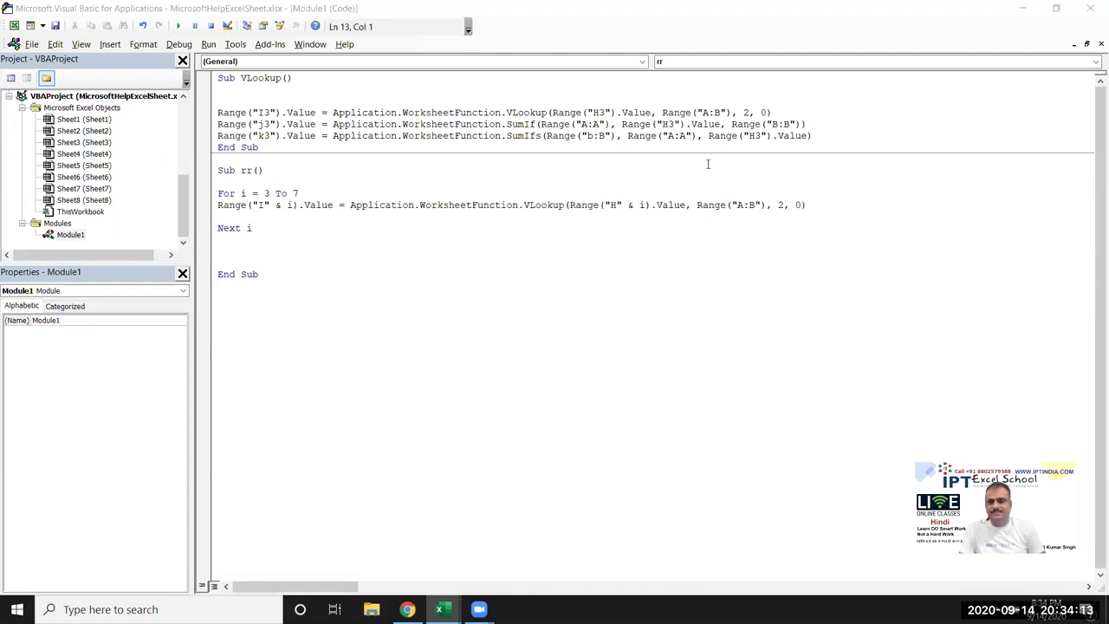
- Insert a blank line under Sub rr() for the variable declarations
{"action": "left_click", "coordinate": [570, 278]}
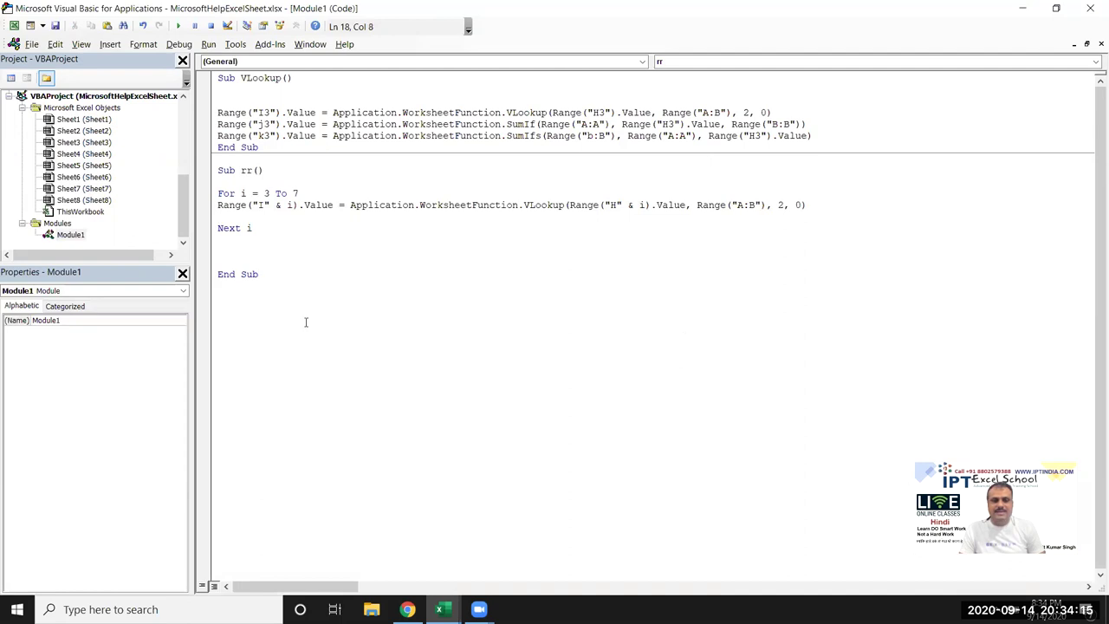
{"action": "left_click", "coordinate": [212, 206]}
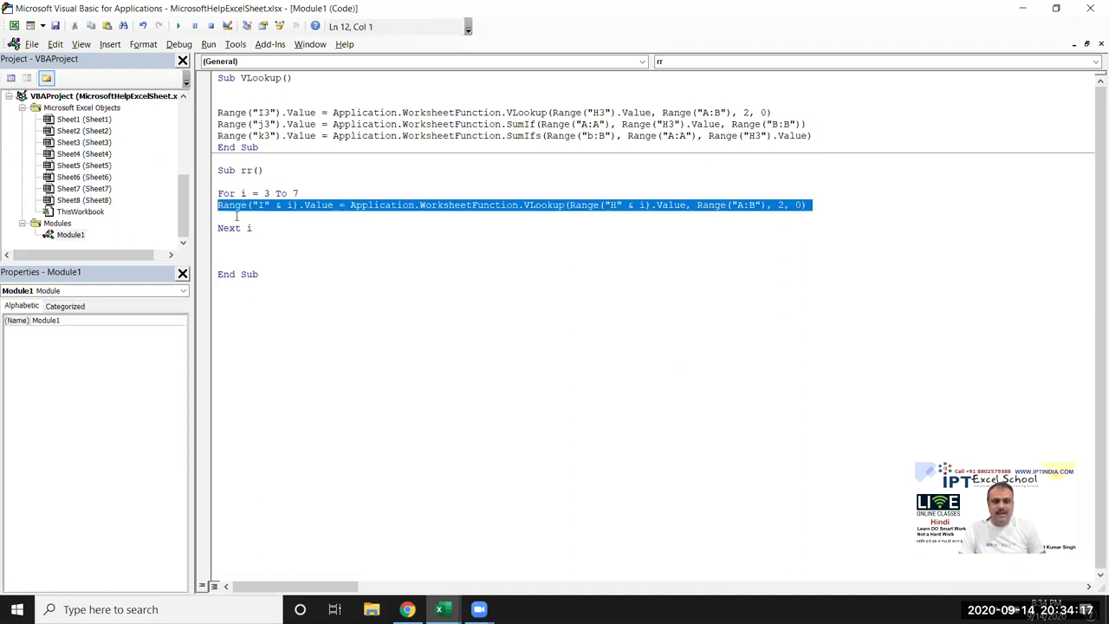
{"action": "left_click", "coordinate": [238, 217]}
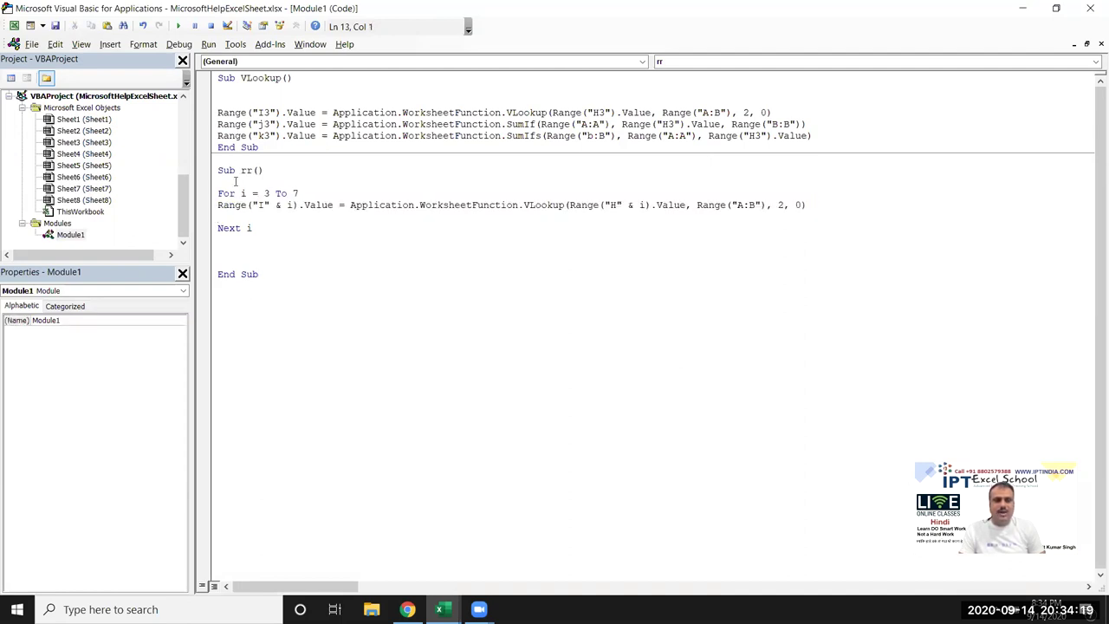
{"action": "left_click", "coordinate": [231, 182]}
{"action": "key", "text": "Return"}
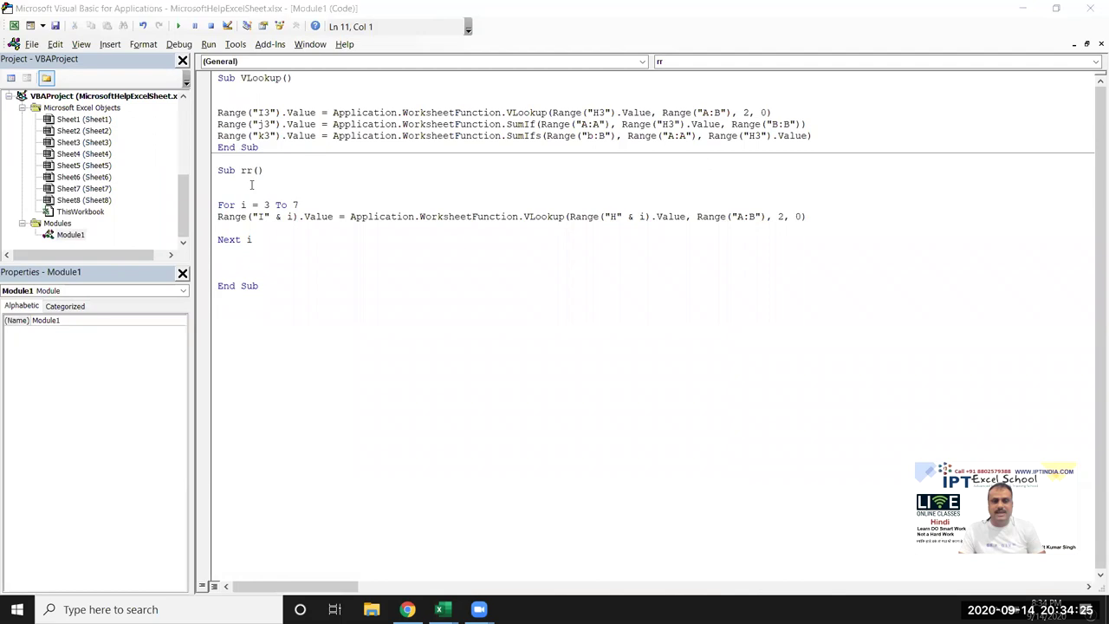
{"action": "key", "text": "alt+Tab"}
{"action": "left_click", "coordinate": [357, 208]}
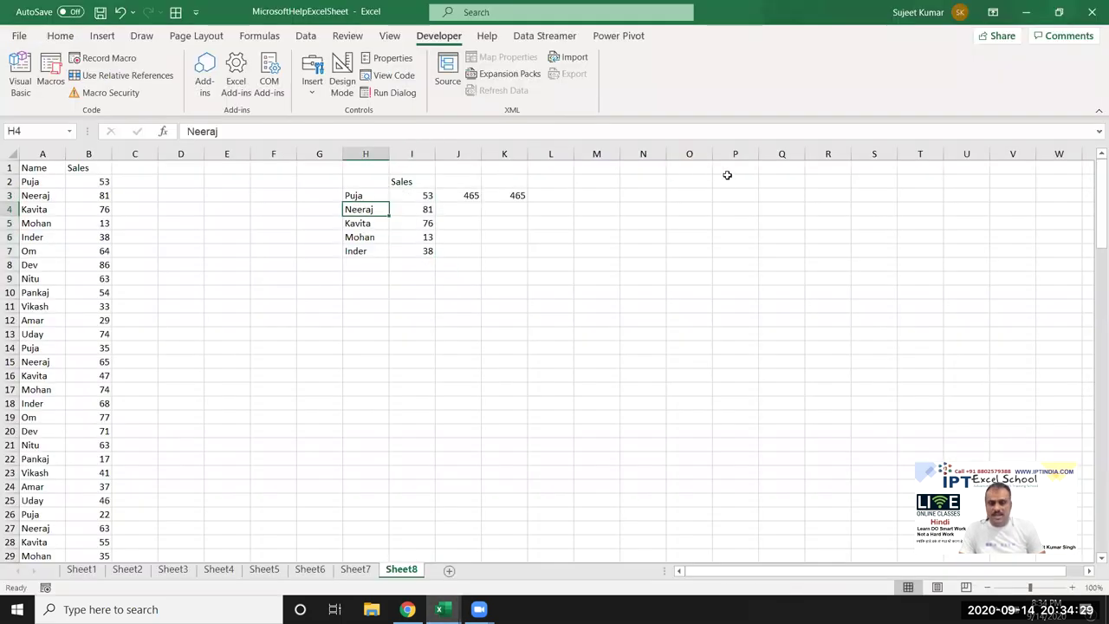
{"action": "key", "text": "alt+Tab"}
{"action": "key", "text": "alt+Tab"}
- Declare Dim r As Integer and Dim c As Integer under Sub rr()
{"action": "key", "text": "Up"}
{"action": "key", "text": "Up"}
{"action": "type", "text": "r"}
{"action": "key", "text": "BackSpace"}
{"action": "key", "text": "BackSpace"}
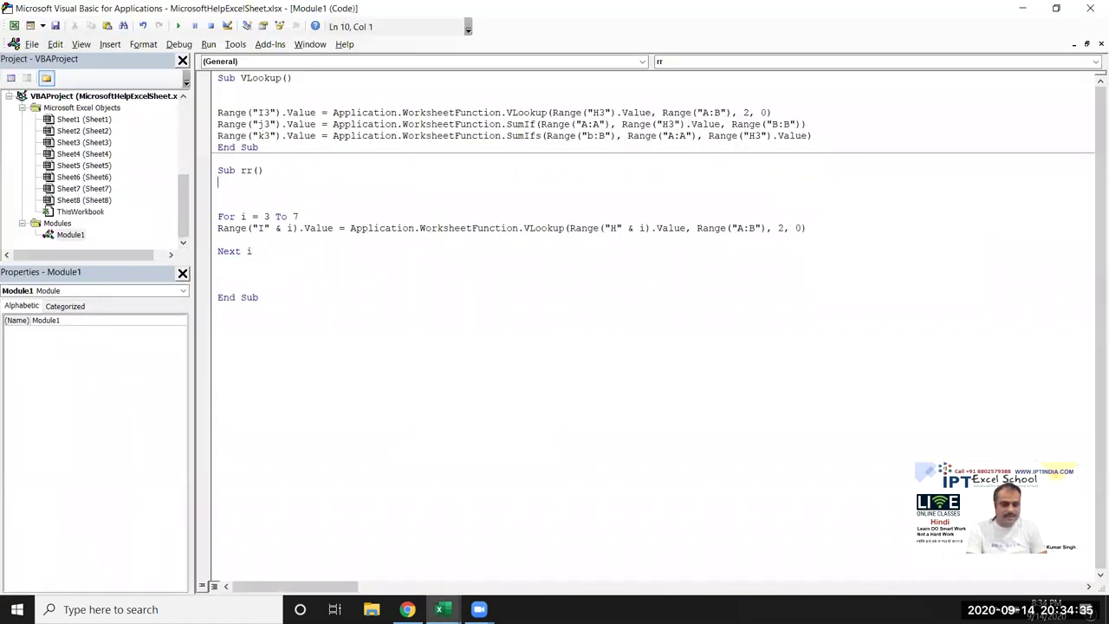
{"action": "key", "text": "BackSpace"}
{"action": "type", "text": "dim"}
{"action": "key", "text": "BackSpace"}
{"action": "key", "text": "BackSpace"}
{"action": "key", "text": "BackSpace"}
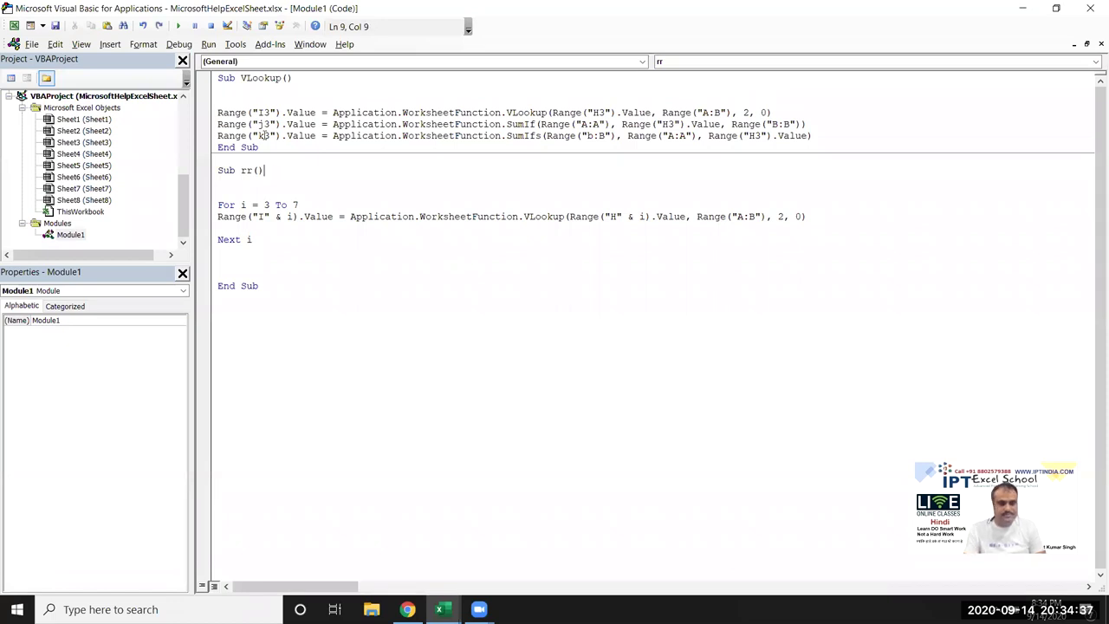
{"action": "key", "text": "Down"}
{"action": "type", "text": "dim ras "}
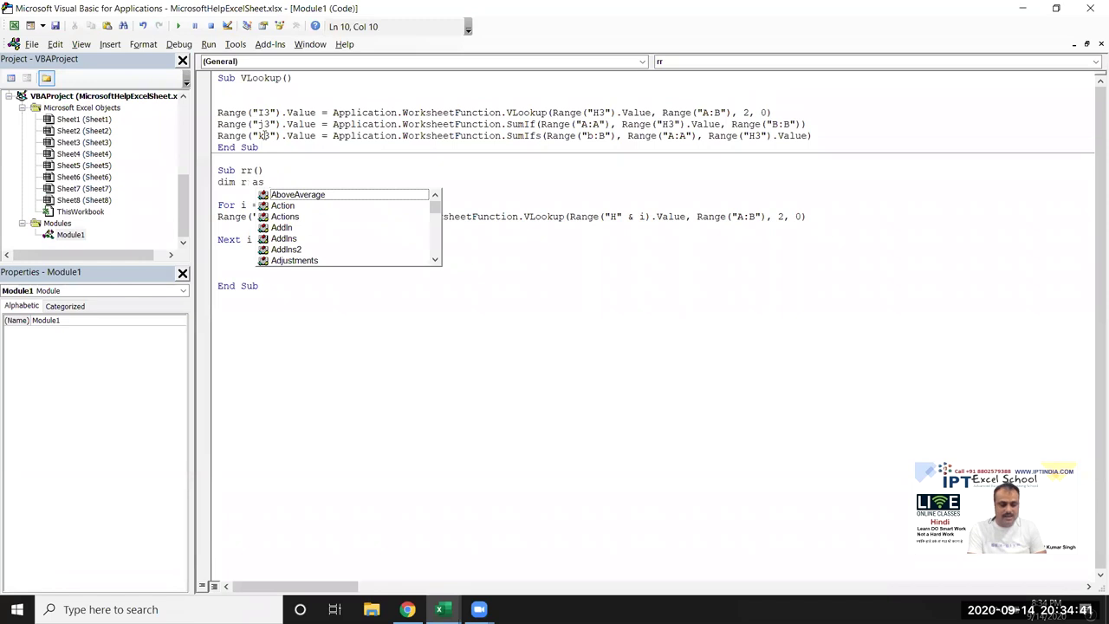
{"action": "type", "text": "int"}
{"action": "key", "text": "Return"}
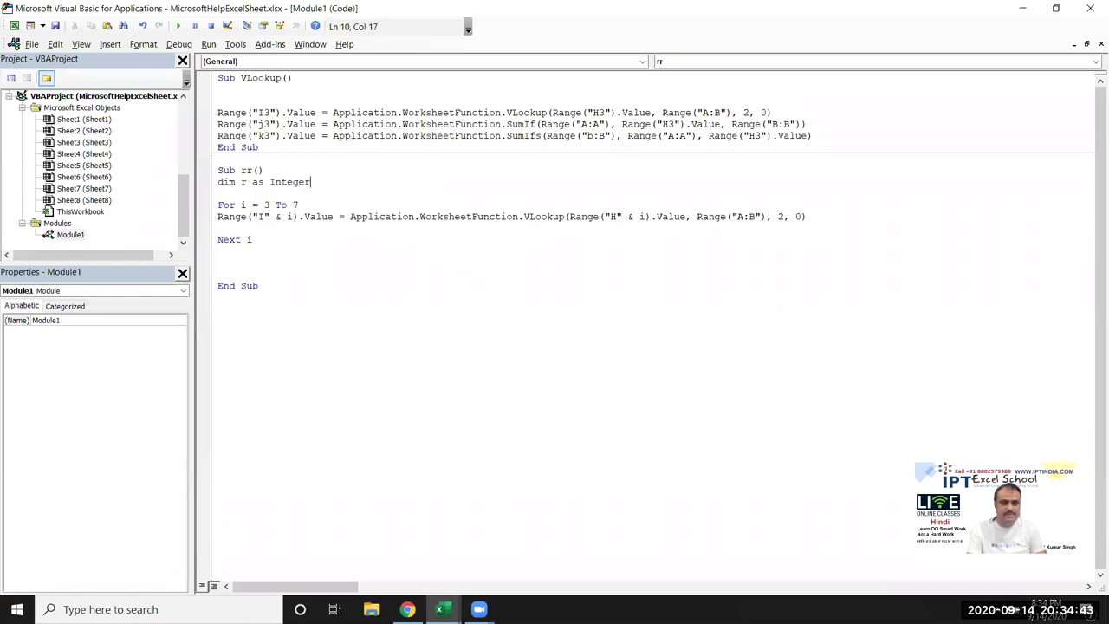
{"action": "type", "text": "dim c as int"}
{"action": "key", "text": "Return"}
{"action": "key", "text": "Return"}
{"action": "type", "text": "r"}
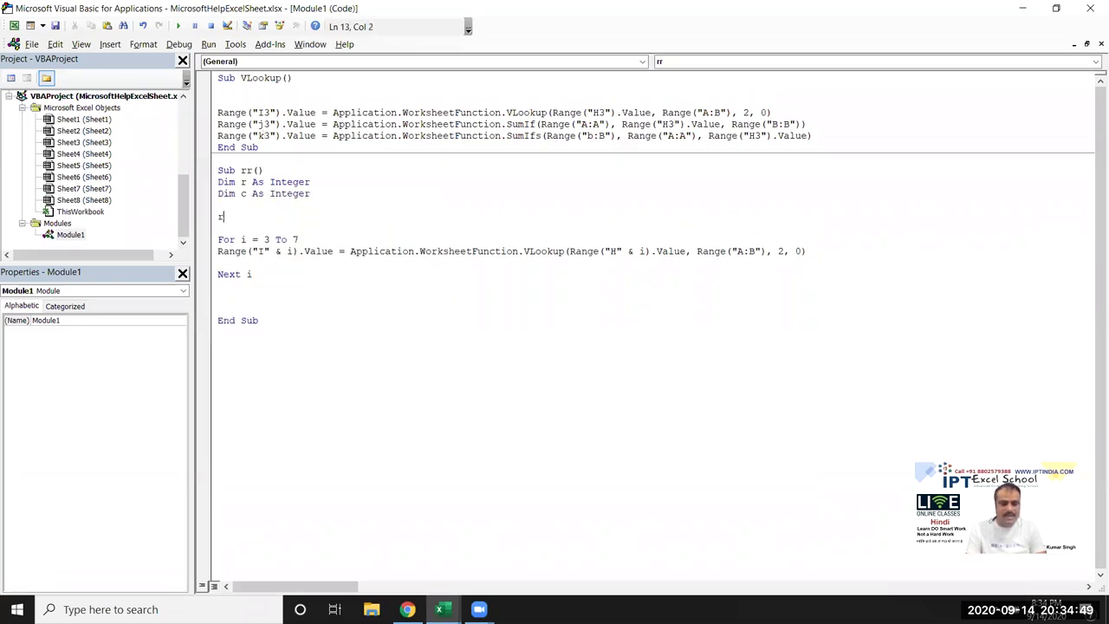
{"action": "key", "text": "BackSpace"}
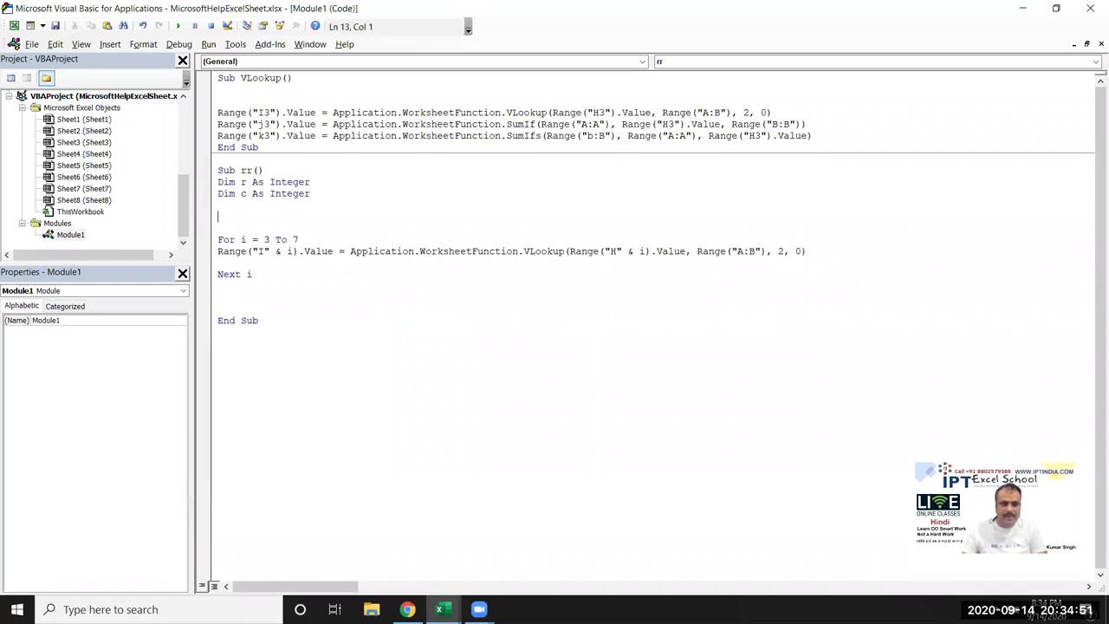
- Keep the loop start at 3, add r = i inside the loop, and begin a c line above it
{"action": "left_click", "coordinate": [263, 239]}
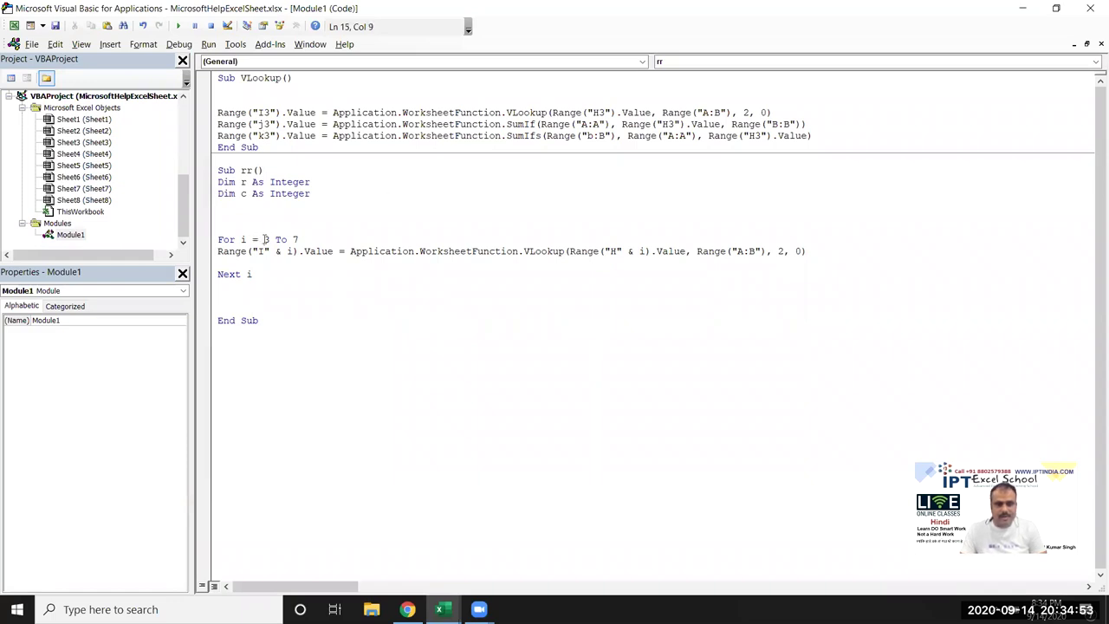
{"action": "key", "text": "Delete"}
{"action": "type", "text": "1"}
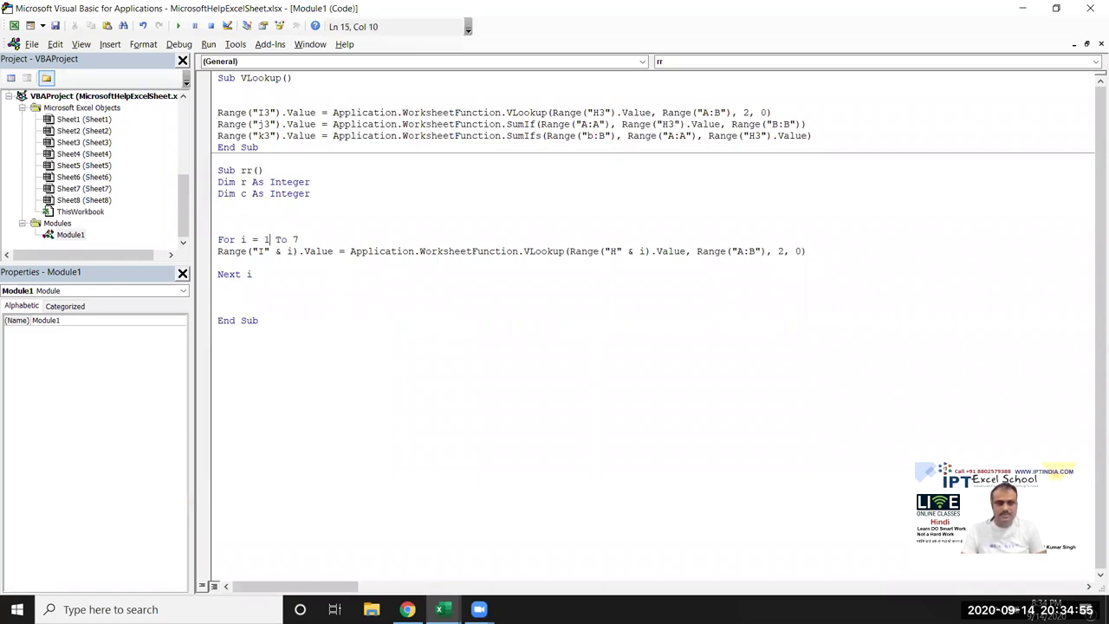
{"action": "key", "text": "ctrl+z"}
{"action": "key", "text": "ctrl+z"}
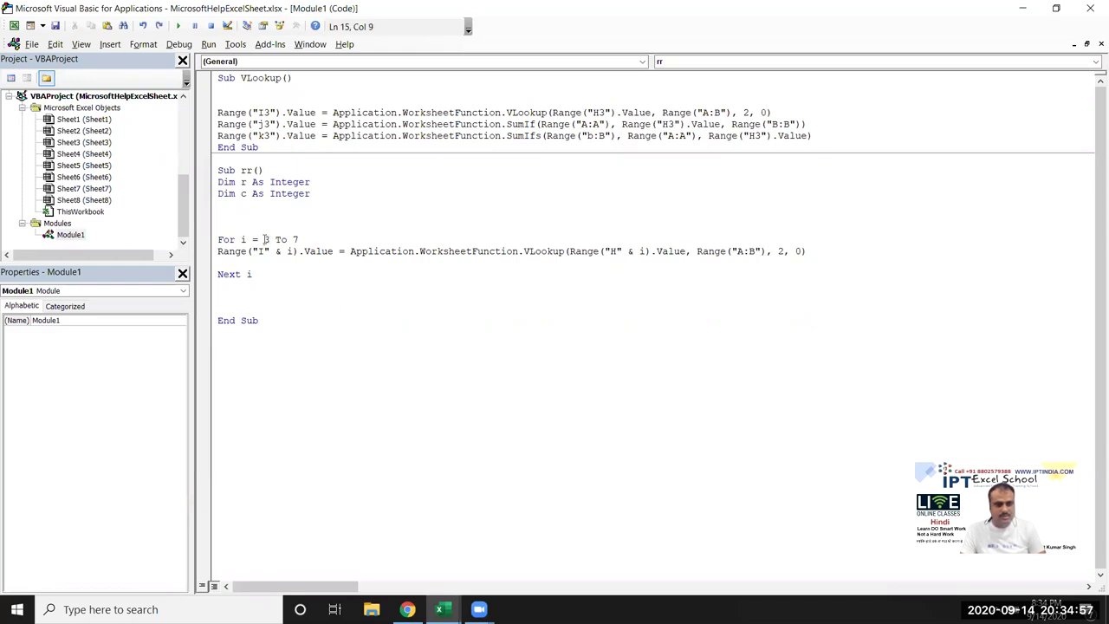
{"action": "left_click", "coordinate": [239, 211]}
{"action": "left_click", "coordinate": [305, 239]}
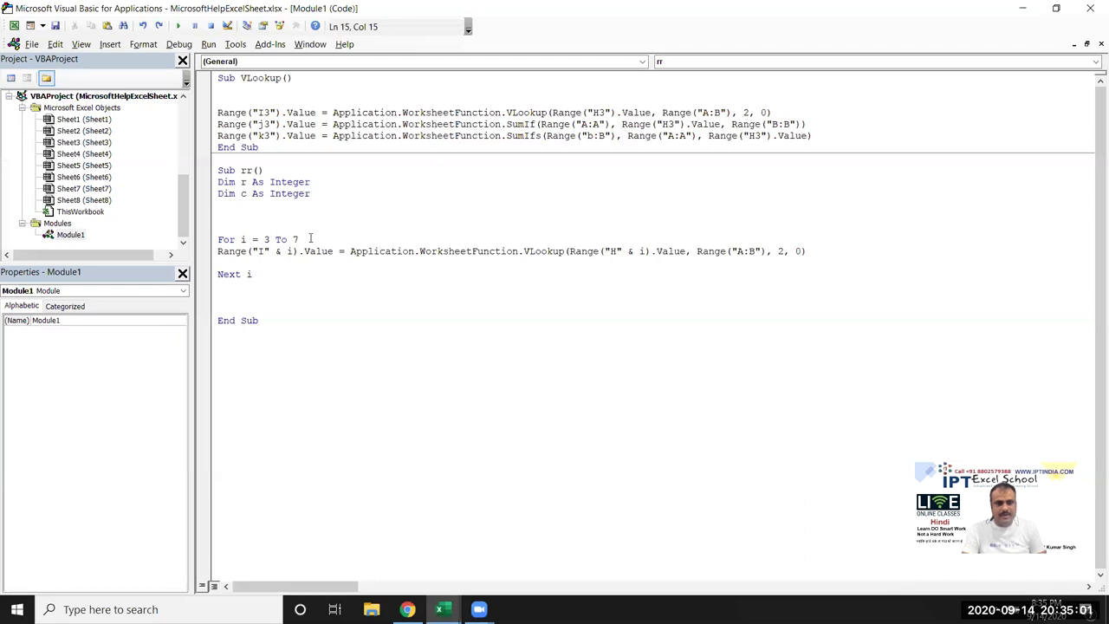
{"action": "key", "text": "Return"}
{"action": "type", "text": "= "}
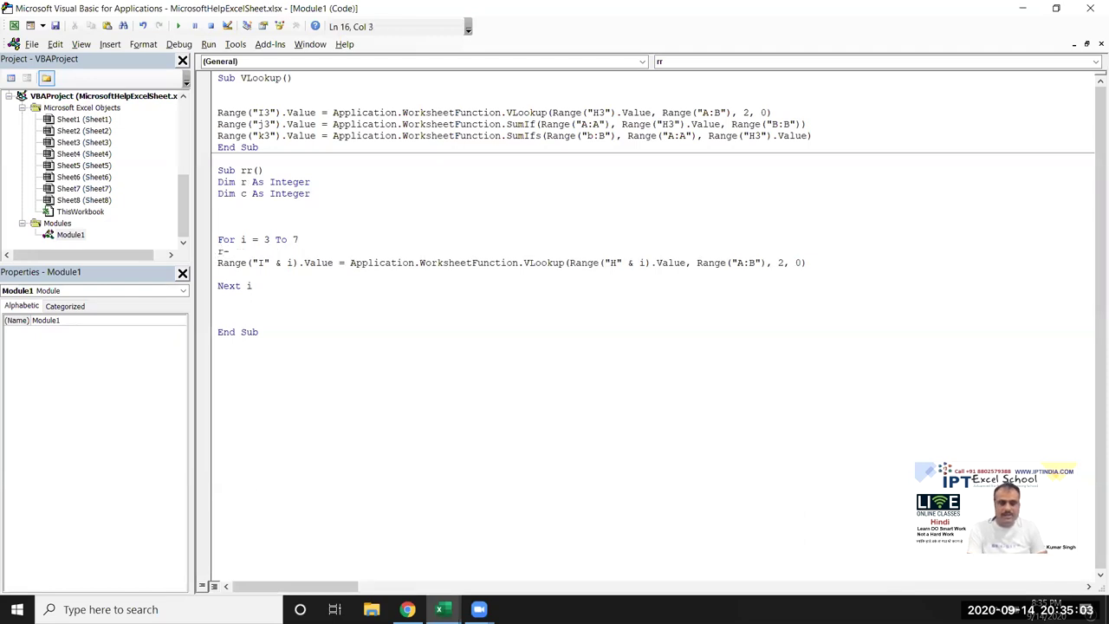
{"action": "type", "text": "i"}
{"action": "key", "text": "Return"}
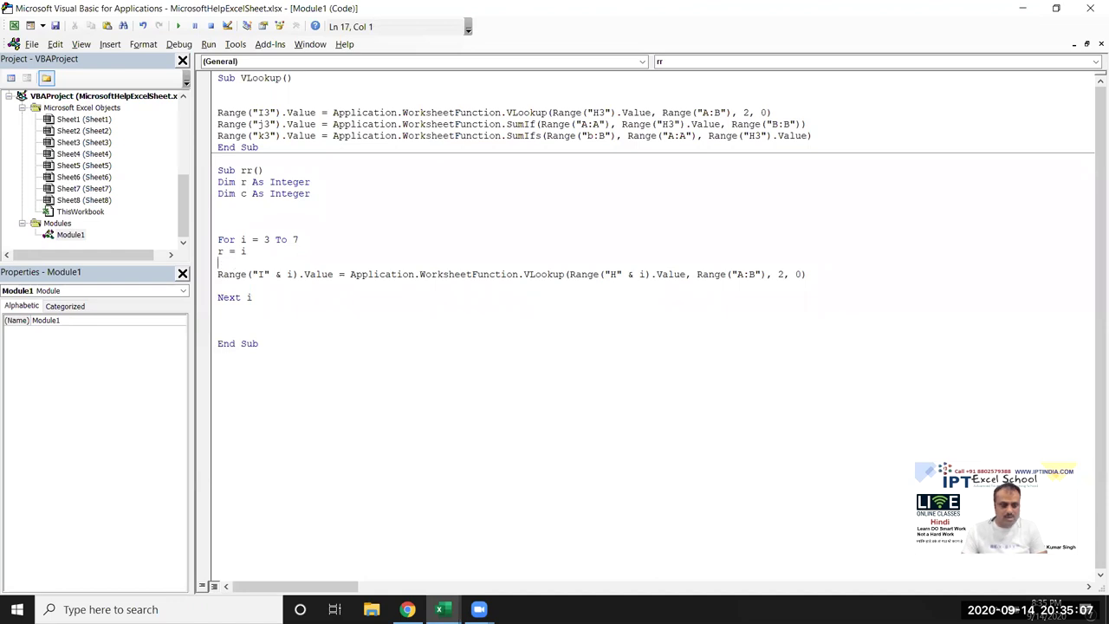
{"action": "type", "text": "c"}
{"action": "key", "text": "BackSpace"}
{"action": "key", "text": "Up"}
{"action": "type", "text": "c"}
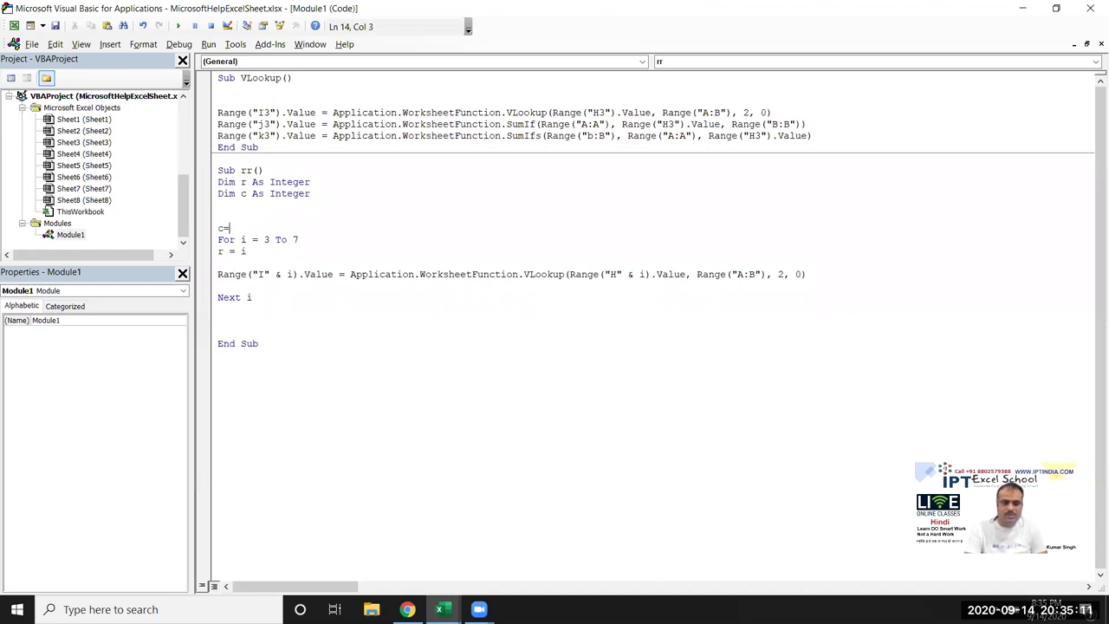
{"action": "key", "text": "alt+Tab"}
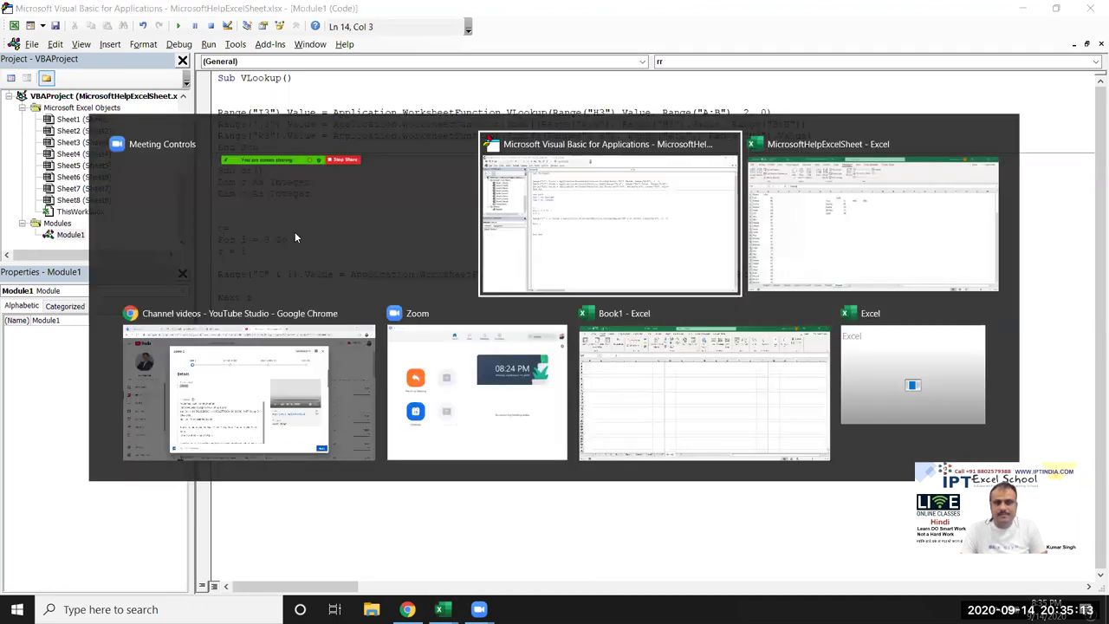
{"action": "key", "text": "alt+Tab"}
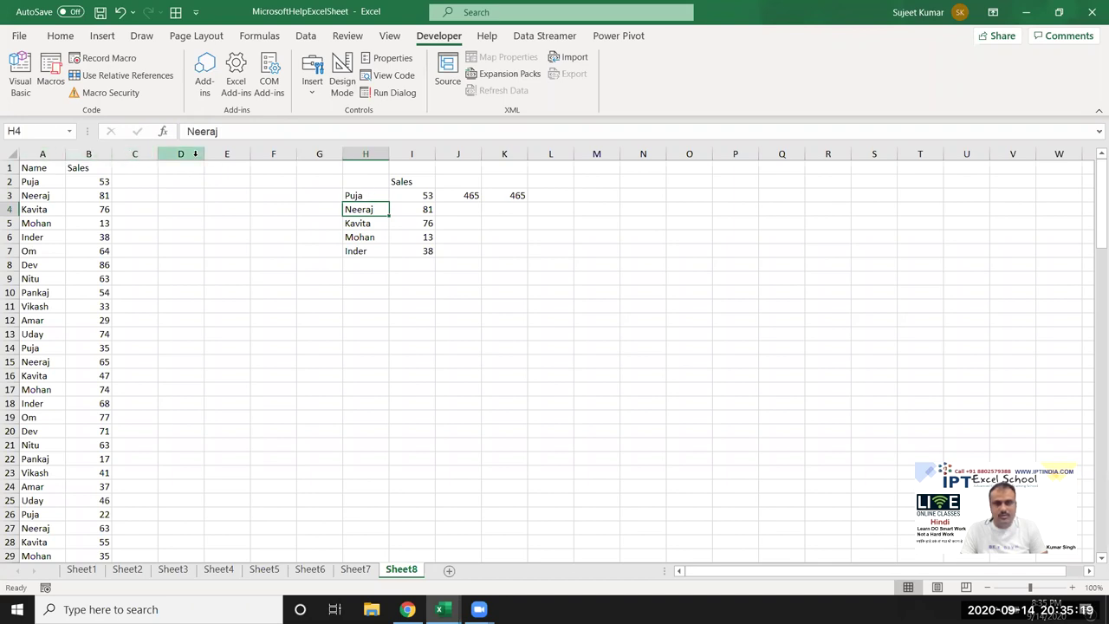
{"action": "key", "text": "alt+Tab"}
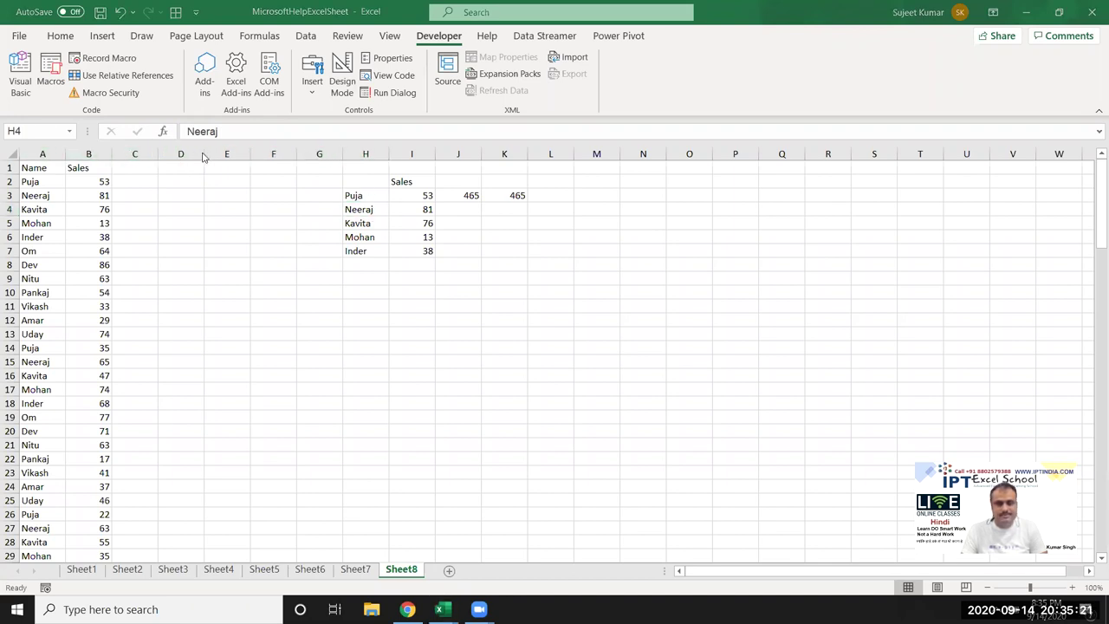
{"action": "key", "text": "alt+Tab"}
- Complete the variable line as c = 8
{"action": "key", "text": "alt+F11"}
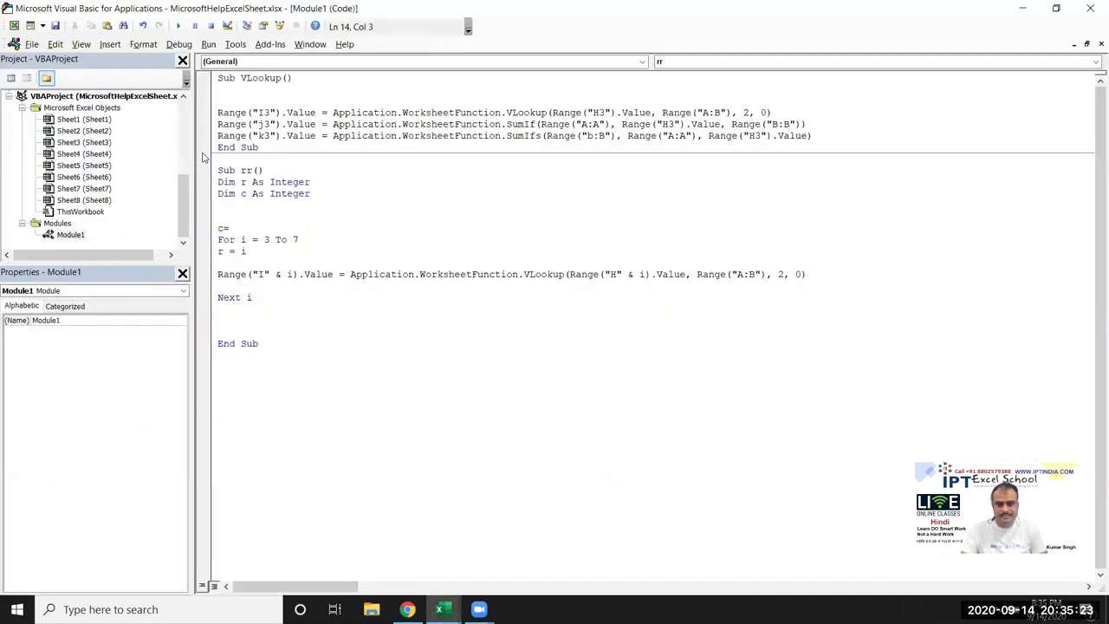
{"action": "type", "text": "8"}
{"action": "left_click", "coordinate": [327, 290]}
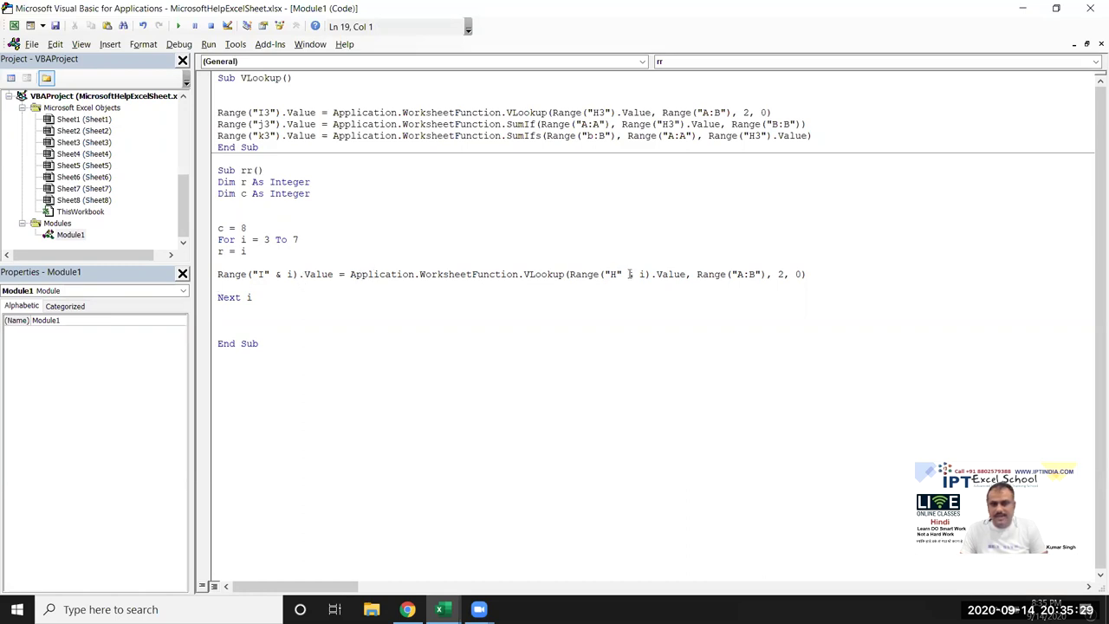
- Replace Range("H" & i).Value with Cells(r, c) in the VLookup and minimise to the desktop
{"action": "left_click_drag", "start_coordinate": [688, 274], "coordinate": [572, 279]}
{"action": "key", "text": "BackSpace"}
{"action": "type", "text": "cells(r,c)"}
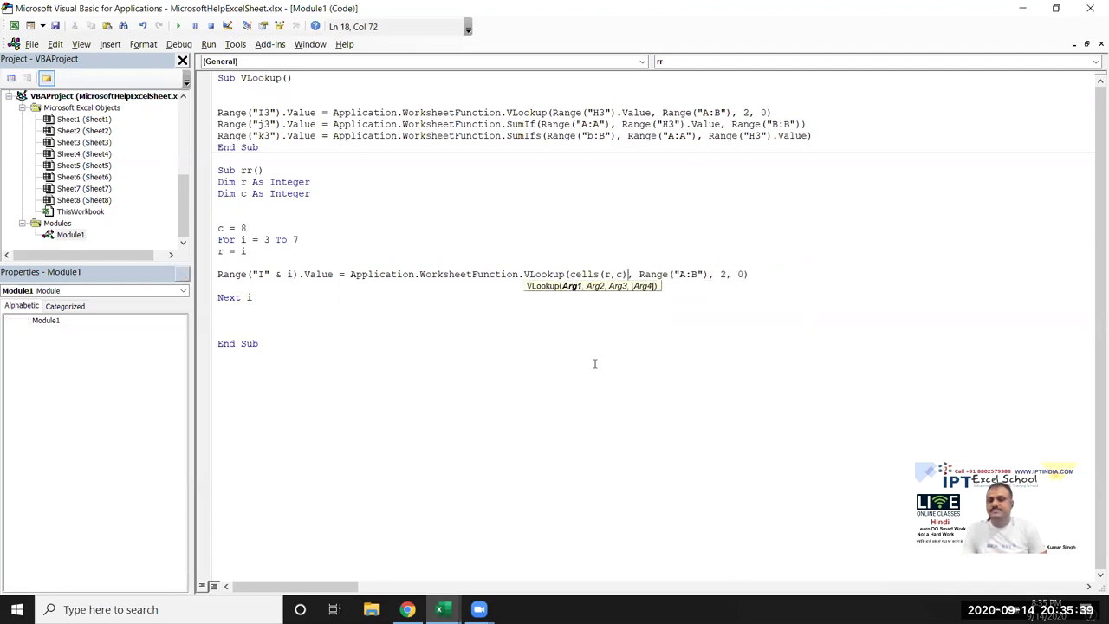
{"action": "left_click", "coordinate": [594, 364]}
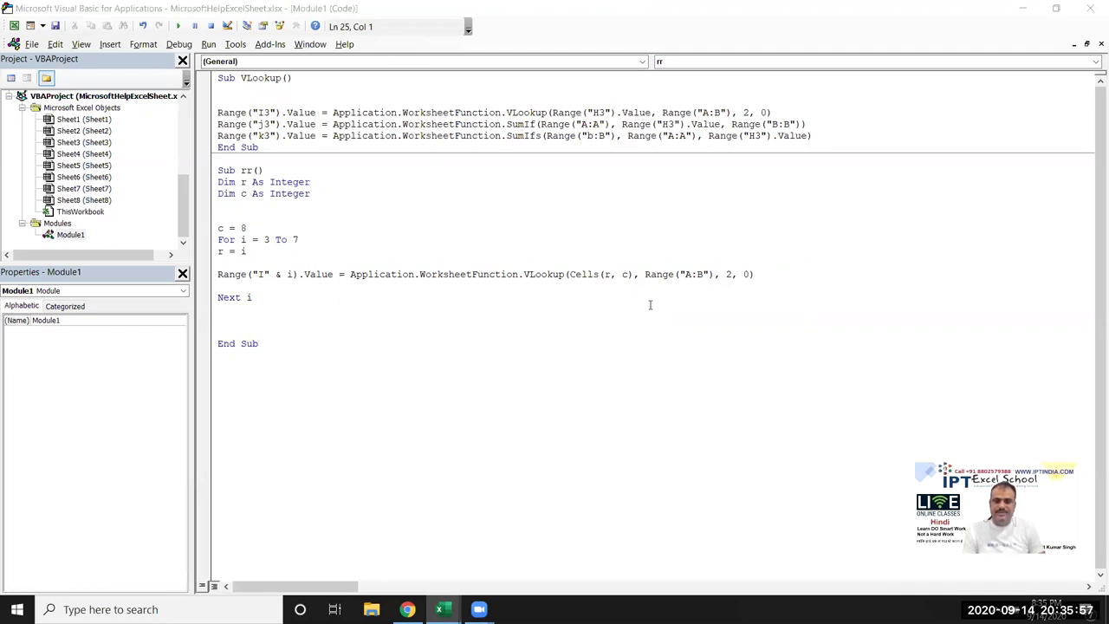
{"action": "key", "text": "super+d"}
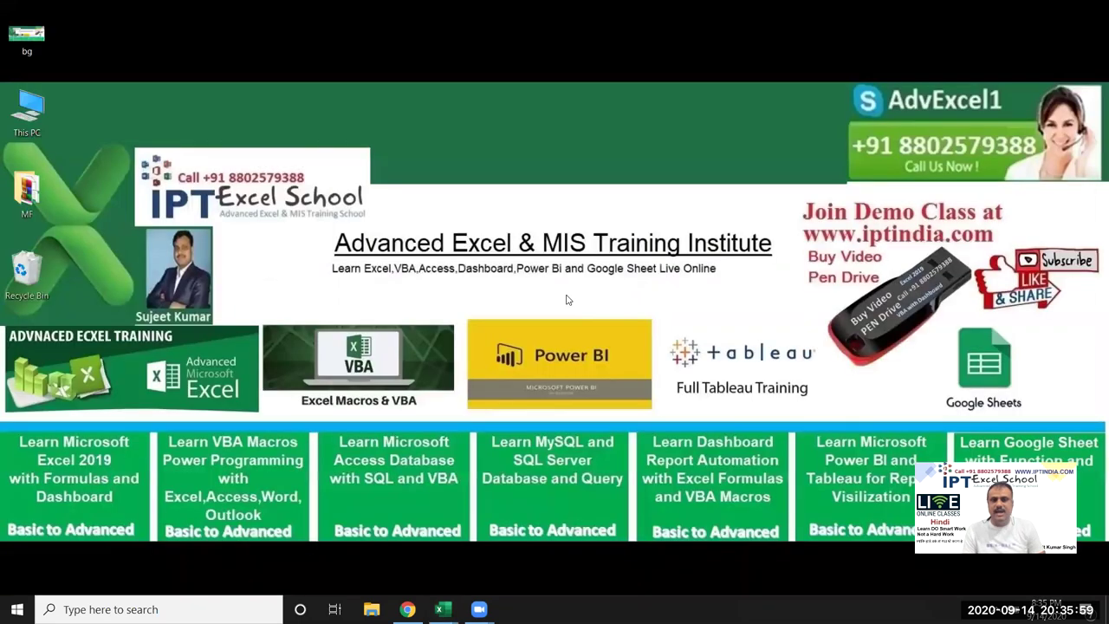